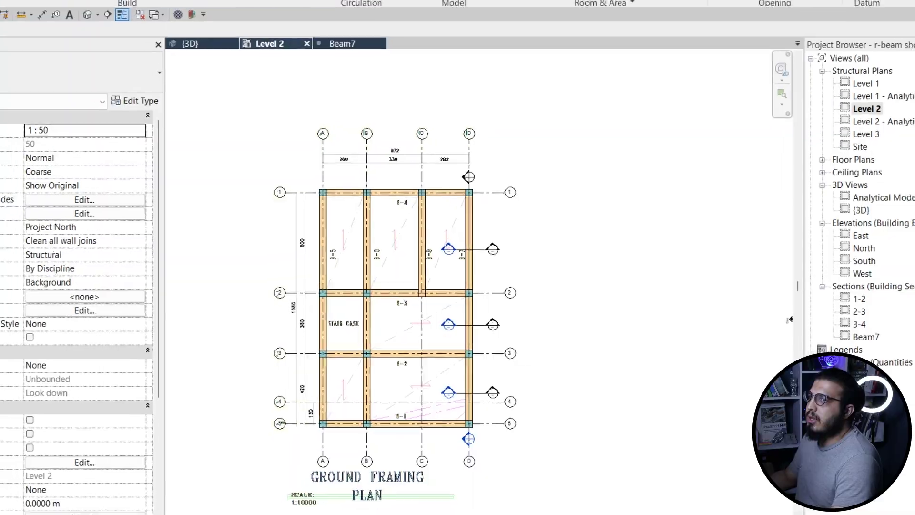
- Examine the Level 2 framing plan and the section marks placed along the beam on grid D
scroll(506, 300, up, 5)
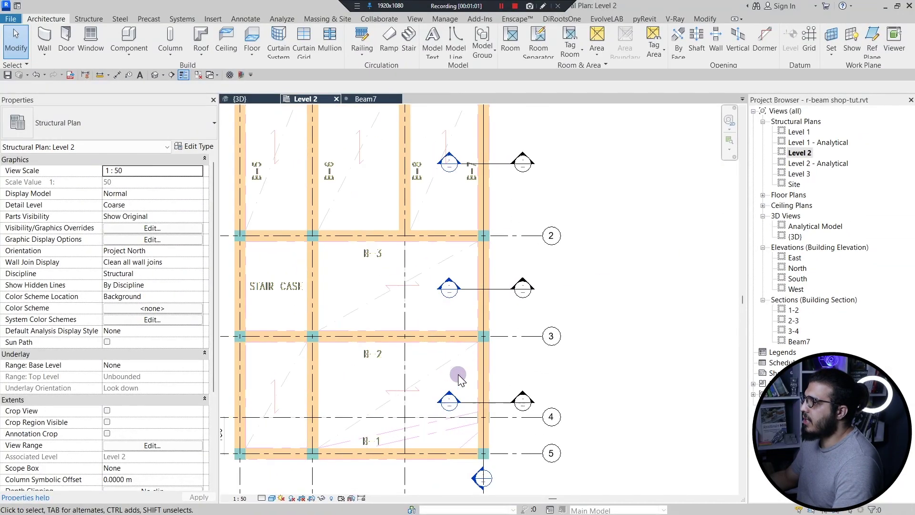
scroll(443, 188, down, 5)
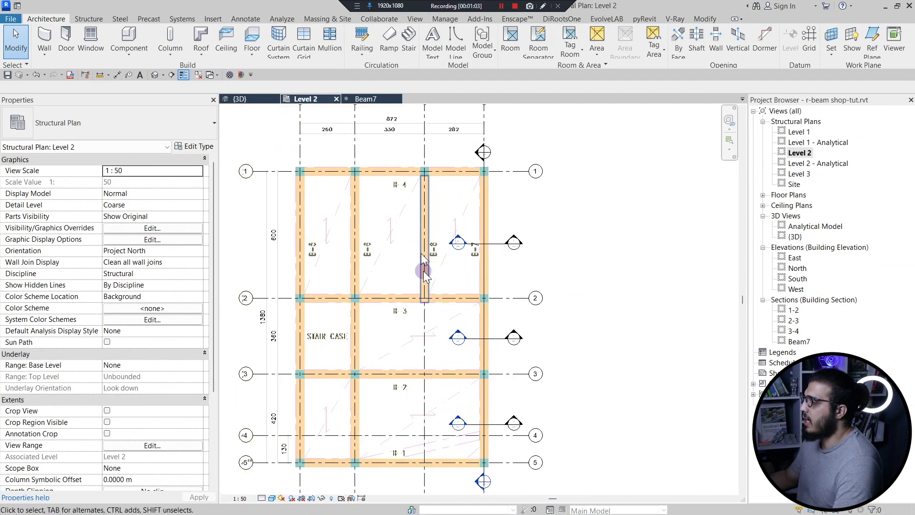
middle_drag(511, 387, 464, 305)
scroll(459, 235, up, 2)
middle_drag(355, 308, 352, 298)
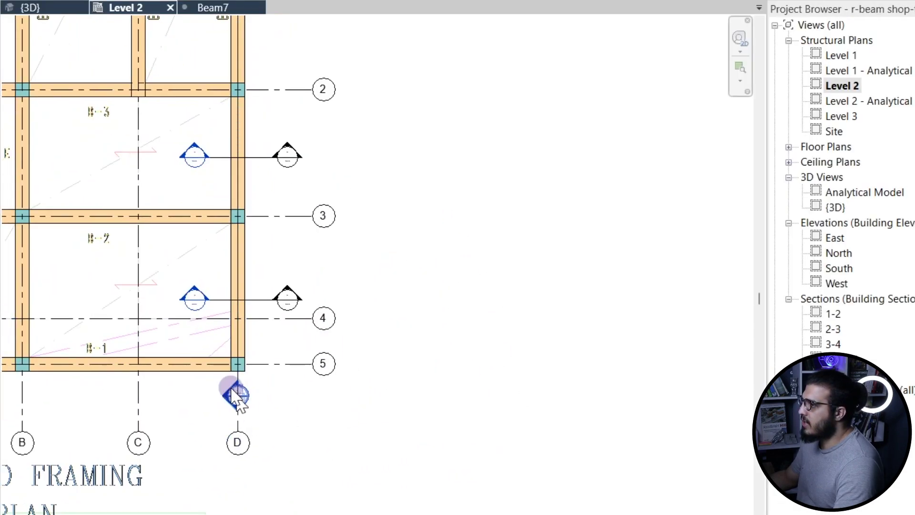
middle_drag(249, 399, 271, 487)
middle_drag(259, 288, 337, 330)
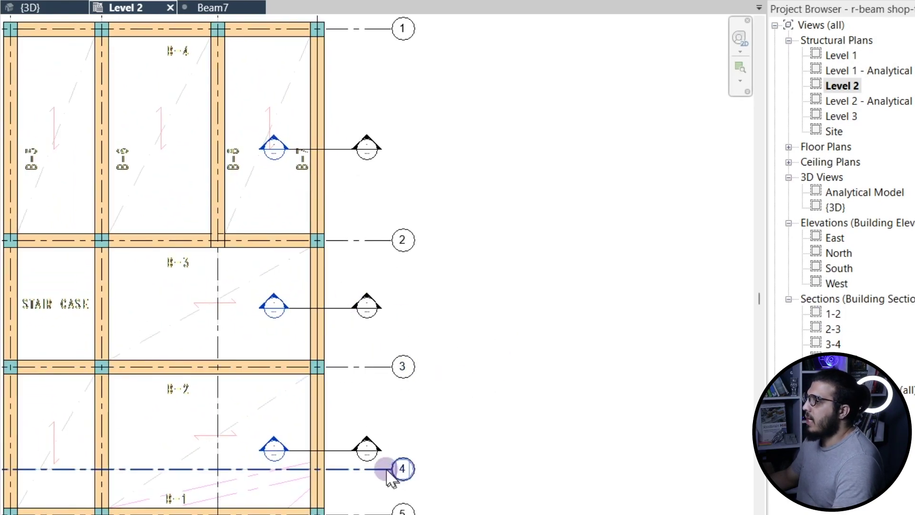
scroll(388, 472, up, 1)
mouse_move(304, 397)
middle_down()
mouse_move(329, 408)
mouse_move(311, 473)
middle_up()
middle_drag(292, 354, 311, 384)
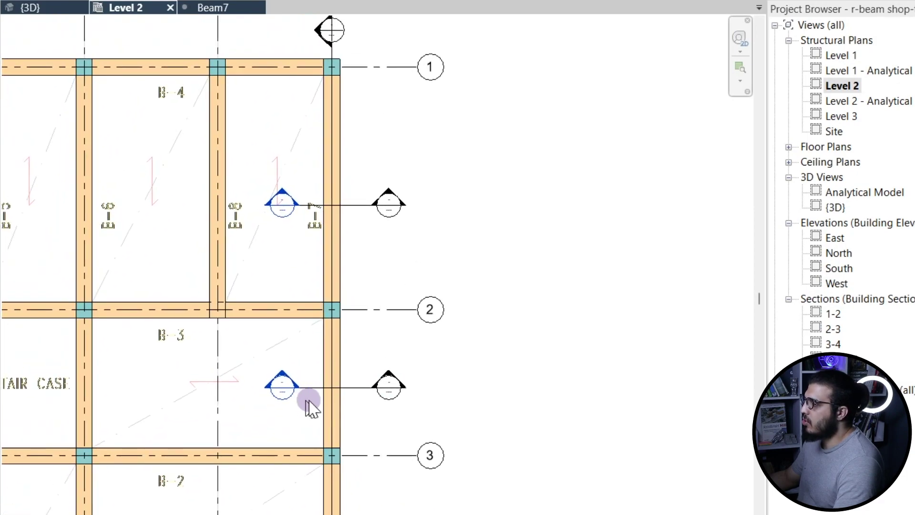
scroll(311, 399, up, 3)
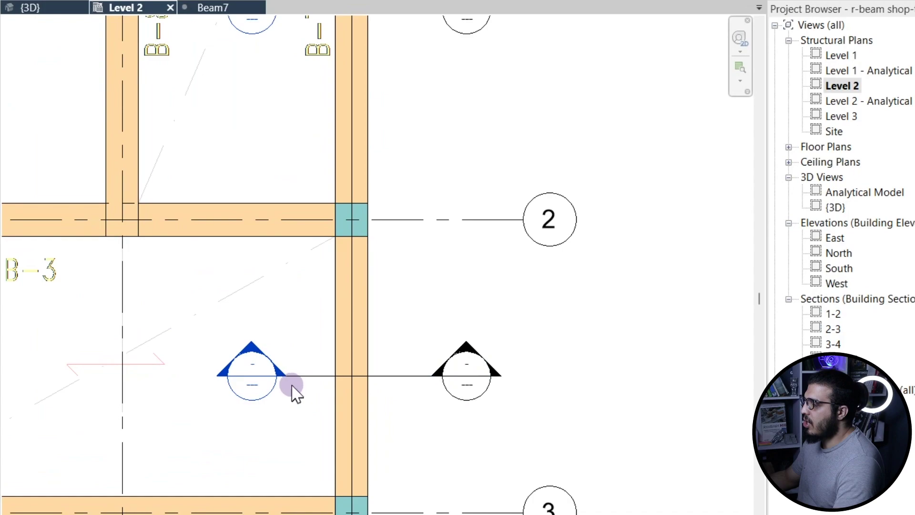
scroll(291, 398, down, 3)
- Open the section view that runs along the grid D beam from its mark below grid 5
middle_drag(329, 374, 268, 267)
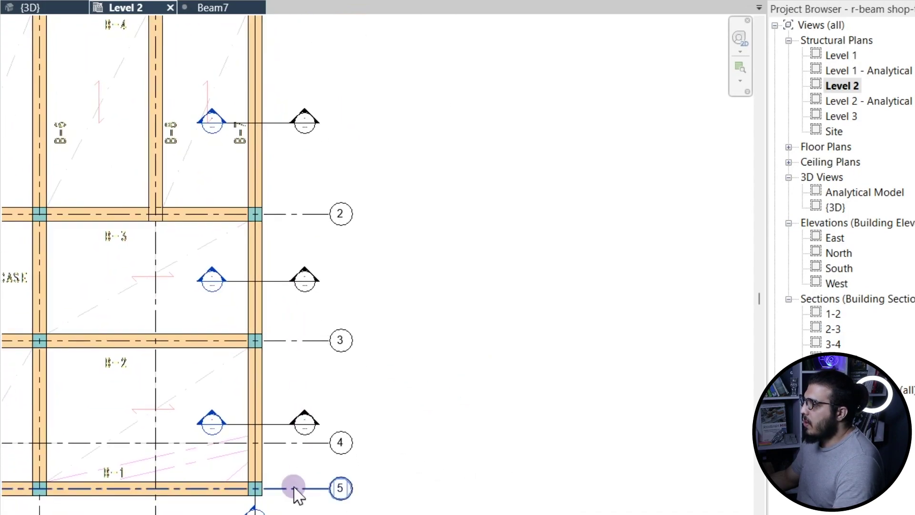
middle_drag(294, 491, 297, 401)
scroll(281, 458, up, 4)
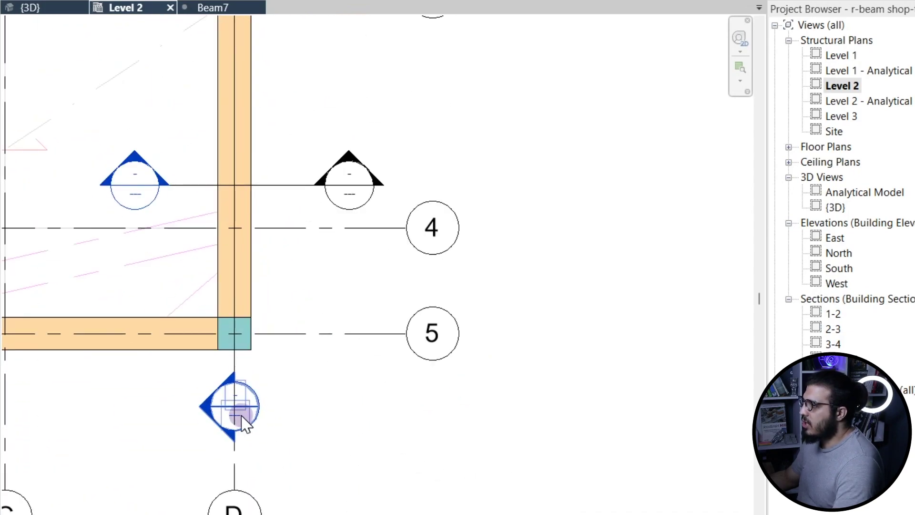
double_click(241, 417)
scroll(91, 309, up, 8)
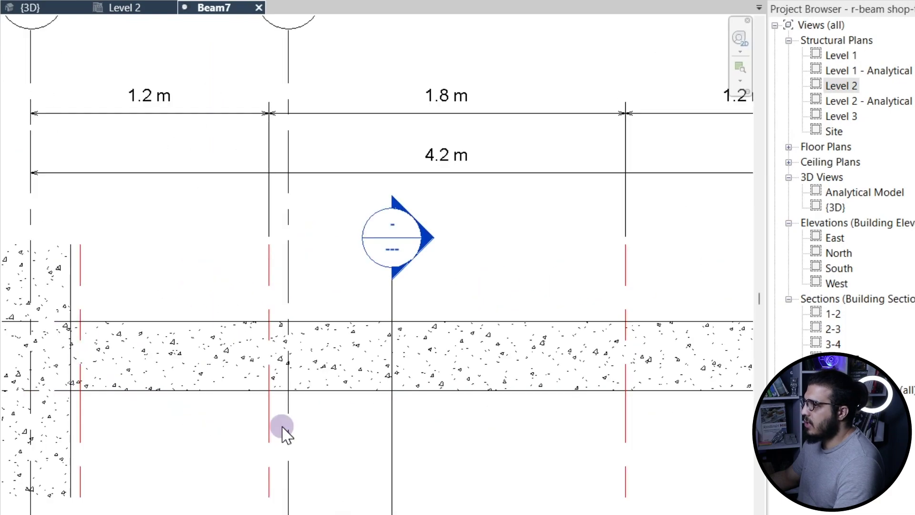
- Examine the beam section's spans, dimensions, dashed zone lines and cross-section marks from grid 5 towards grid 1
scroll(282, 434, down, 4)
scroll(292, 478, down, 3)
middle_drag(301, 463, 189, 370)
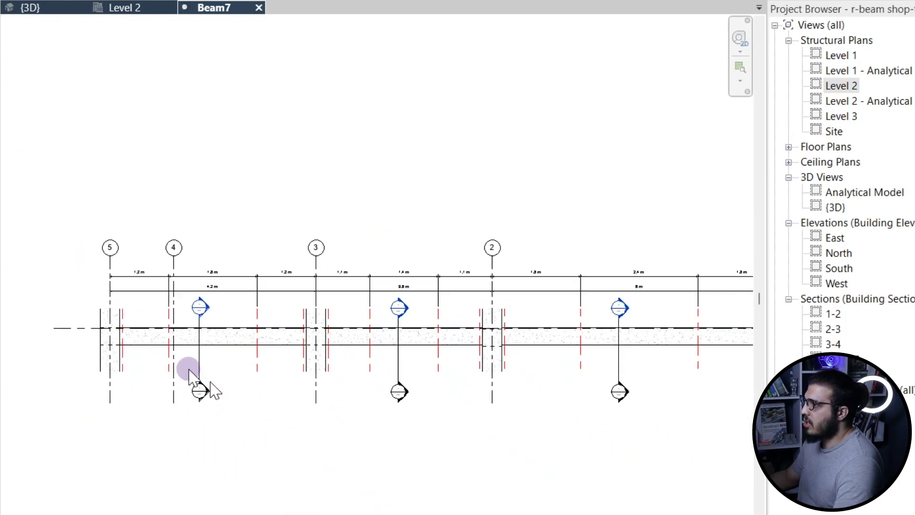
middle_drag(323, 406, 291, 365)
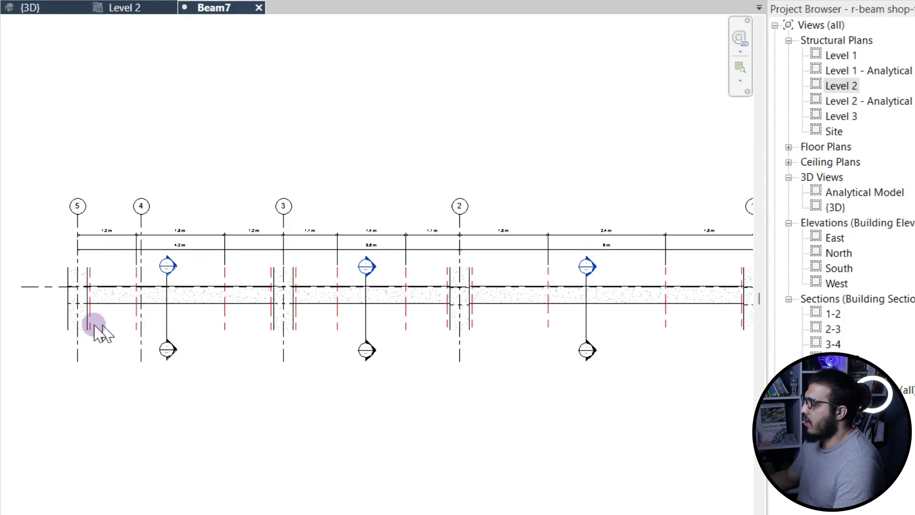
scroll(125, 295, up, 2)
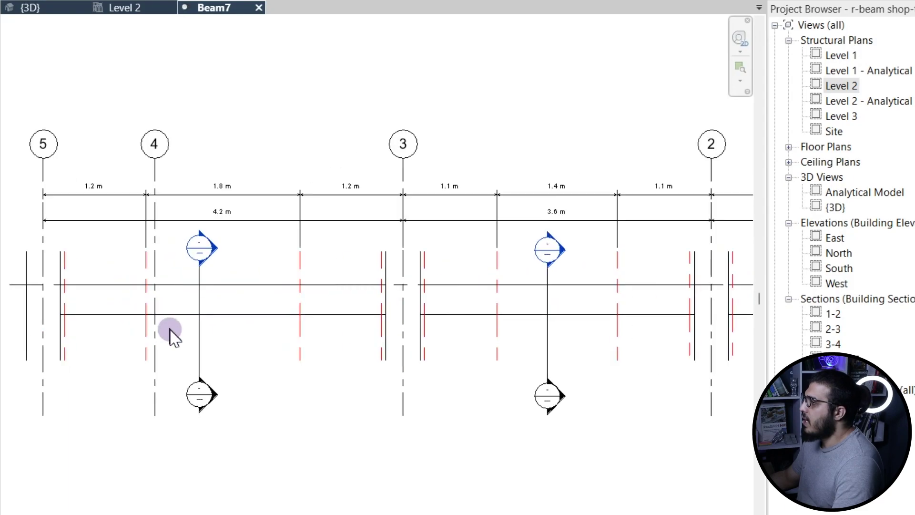
middle_drag(171, 328, 268, 368)
scroll(246, 303, up, 4)
scroll(172, 310, down, 3)
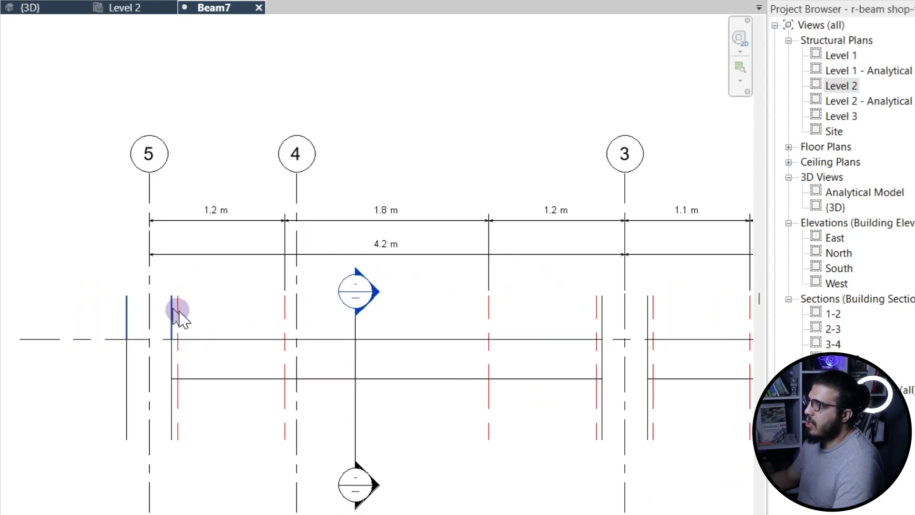
middle_drag(443, 447, 346, 413)
middle_drag(593, 321, 371, 321)
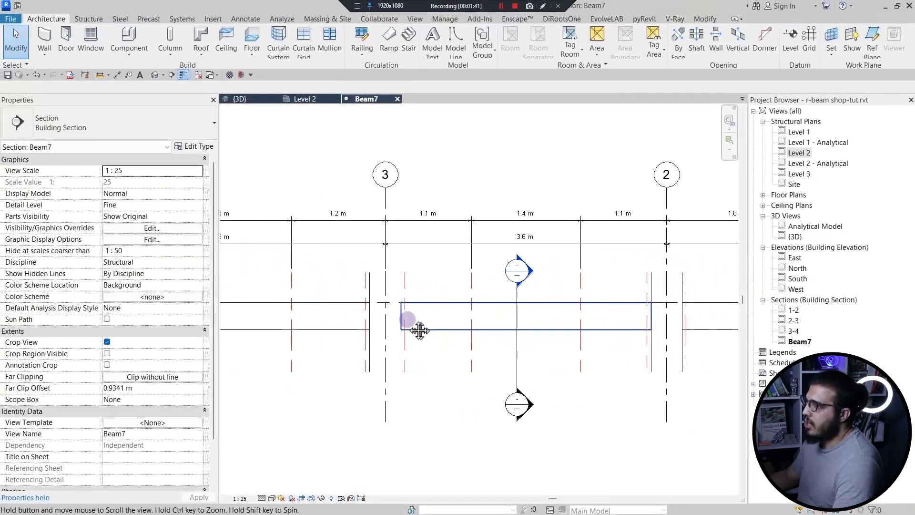
scroll(620, 318, down, 5)
middle_drag(622, 372, 513, 353)
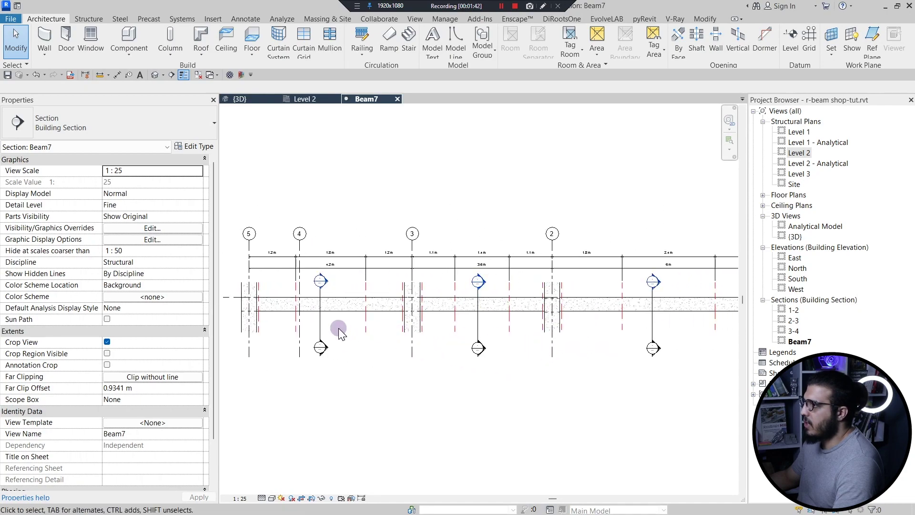
middle_drag(245, 296, 423, 292)
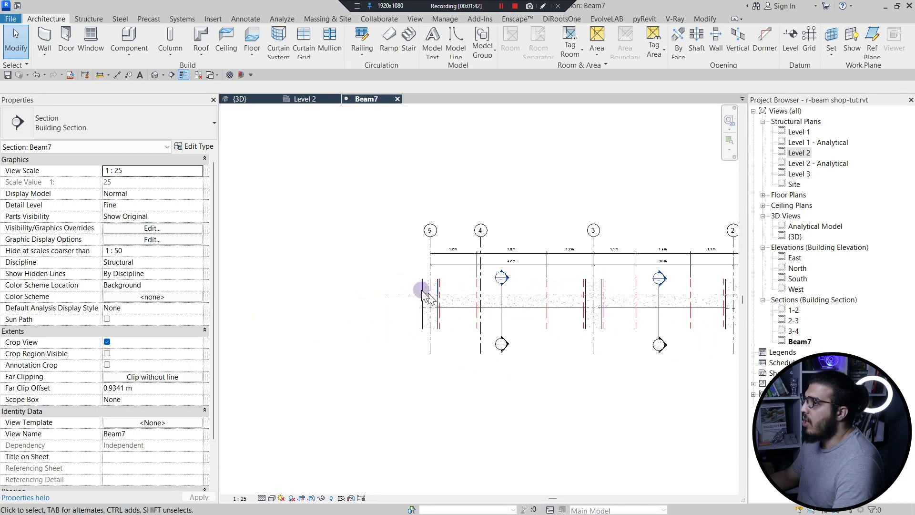
scroll(422, 290, up, 3)
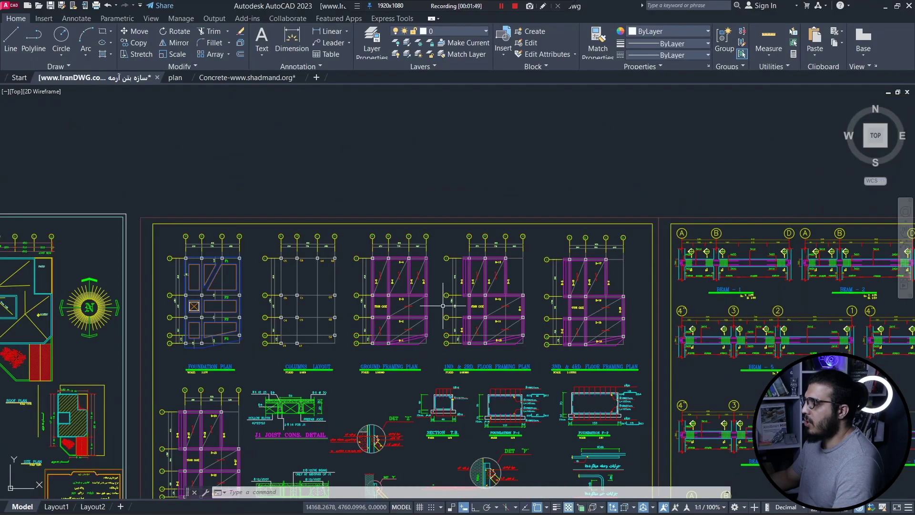
- Switch to the AutoCAD structural drawing and locate the BEAM - 7 reinforcement detail among the beam sheets
mouse_move(711, 305)
middle_down()
mouse_move(599, 324)
mouse_move(365, 262)
middle_up()
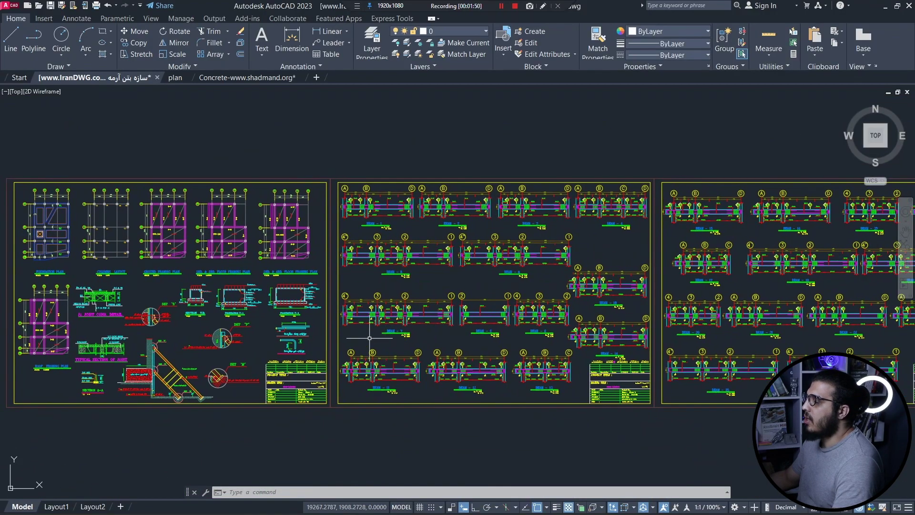
scroll(366, 262, up, 5)
scroll(507, 283, down, 2)
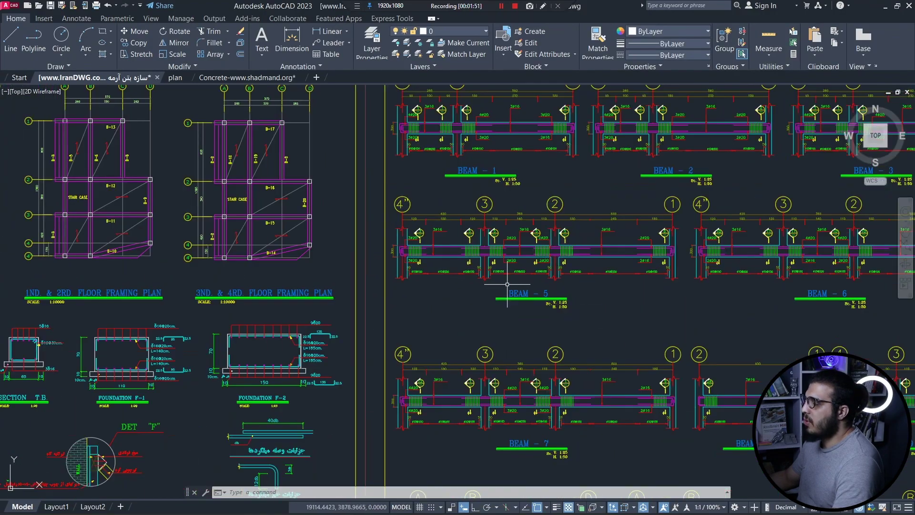
mouse_move(507, 286)
middle_down()
mouse_move(363, 242)
mouse_move(382, 187)
middle_up()
scroll(409, 350, up, 3)
middle_drag(308, 327, 593, 345)
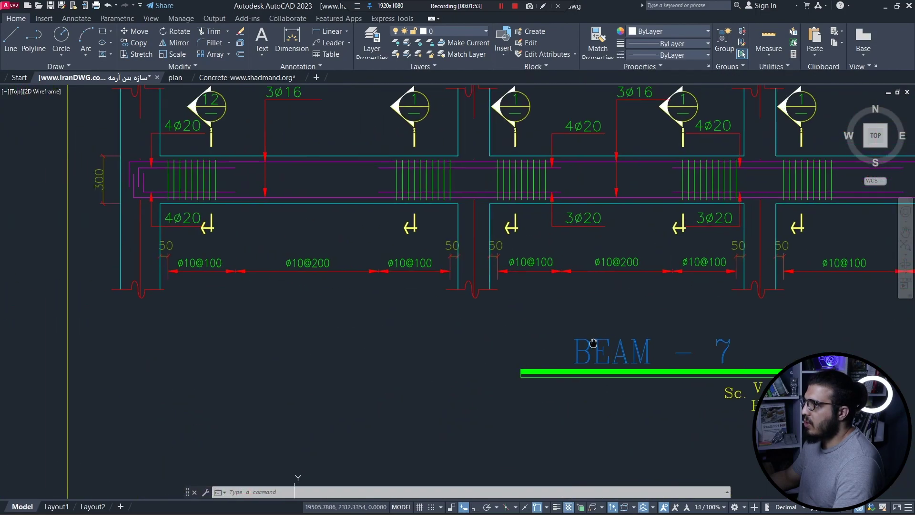
scroll(572, 332, down, 4)
middle_drag(438, 269, 436, 312)
- Examine the stirrup zones and their diameter and spacing labels in the first span of the BEAM - 7 detail
scroll(446, 307, up, 2)
scroll(409, 322, up, 2)
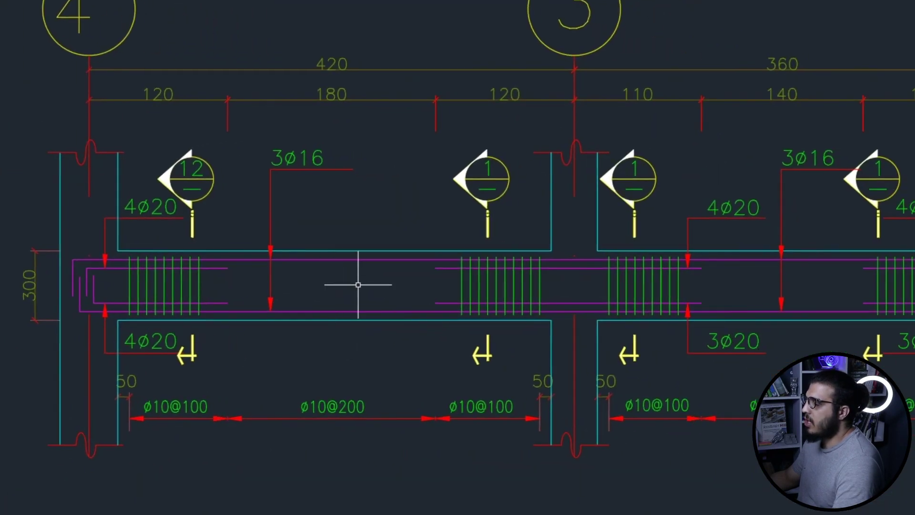
scroll(353, 291, down, 1)
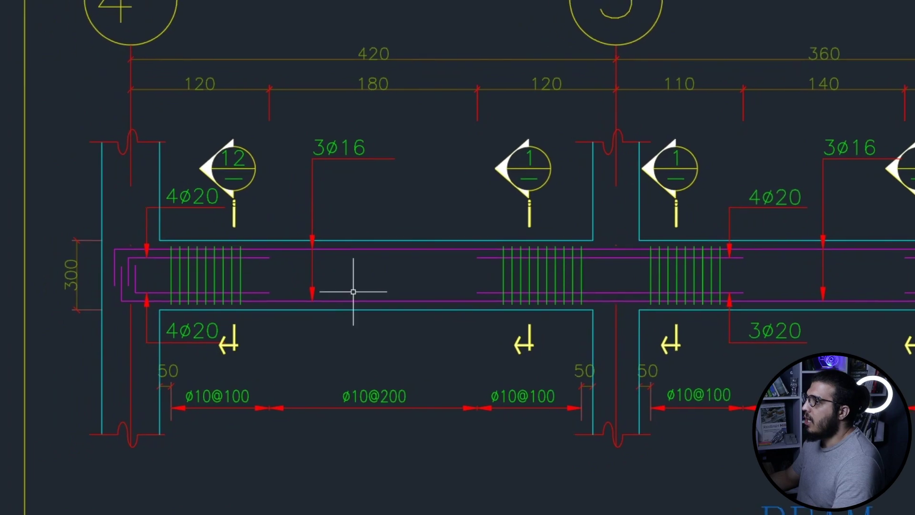
scroll(245, 259, up, 3)
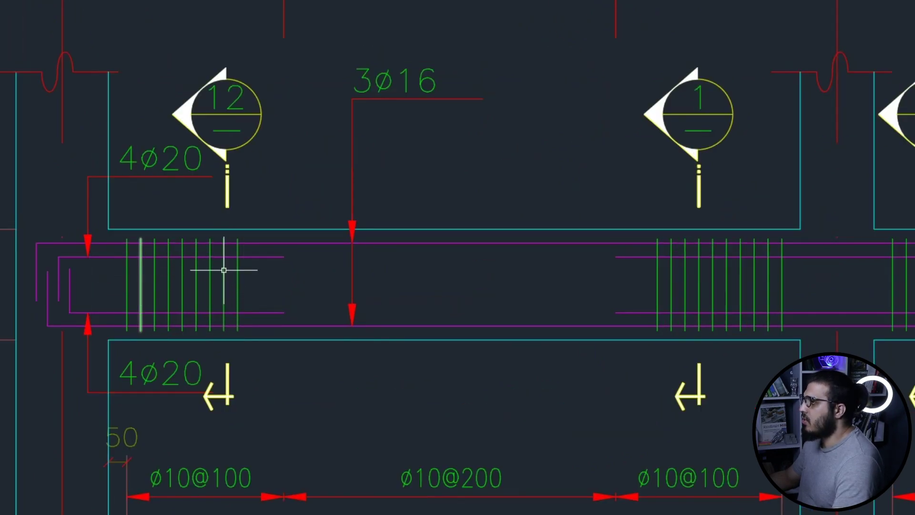
scroll(103, 200, down, 2)
scroll(180, 262, up, 2)
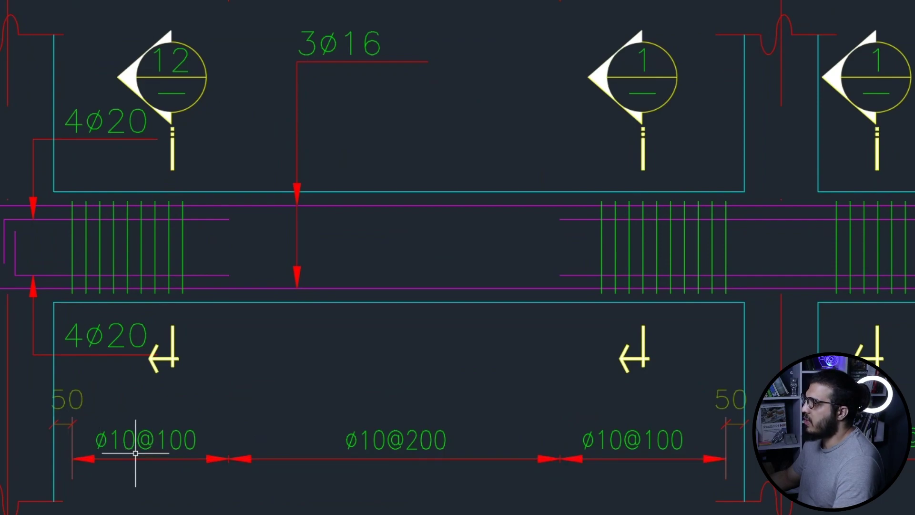
scroll(119, 473, up, 2)
scroll(112, 435, down, 2)
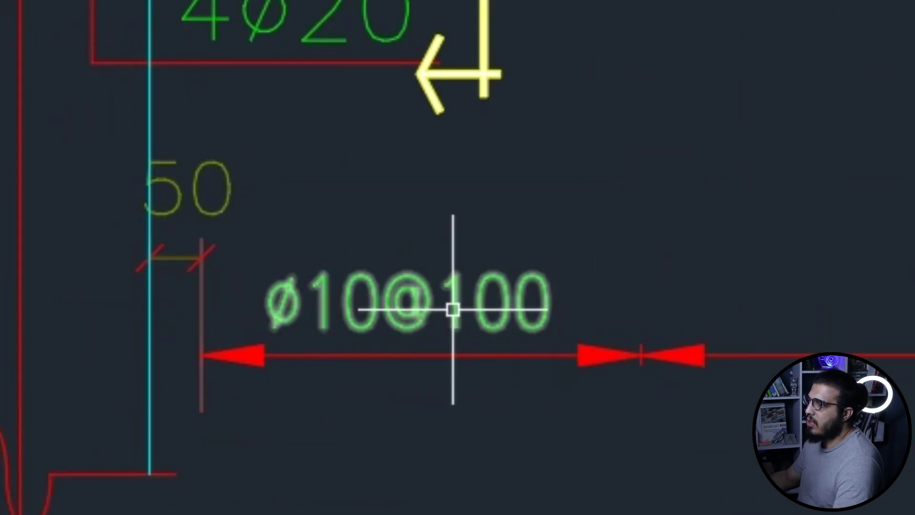
scroll(452, 308, down, 2)
scroll(650, 372, up, 1)
scroll(650, 372, down, 2)
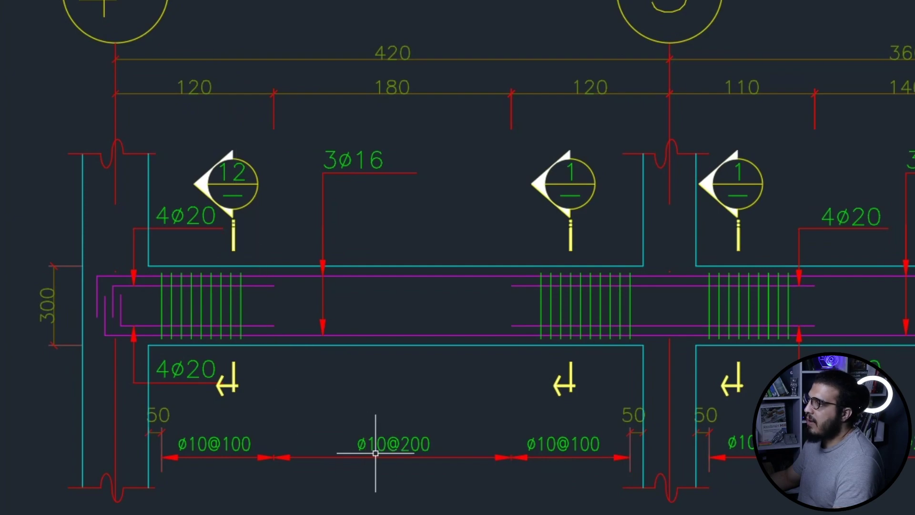
scroll(376, 453, up, 2)
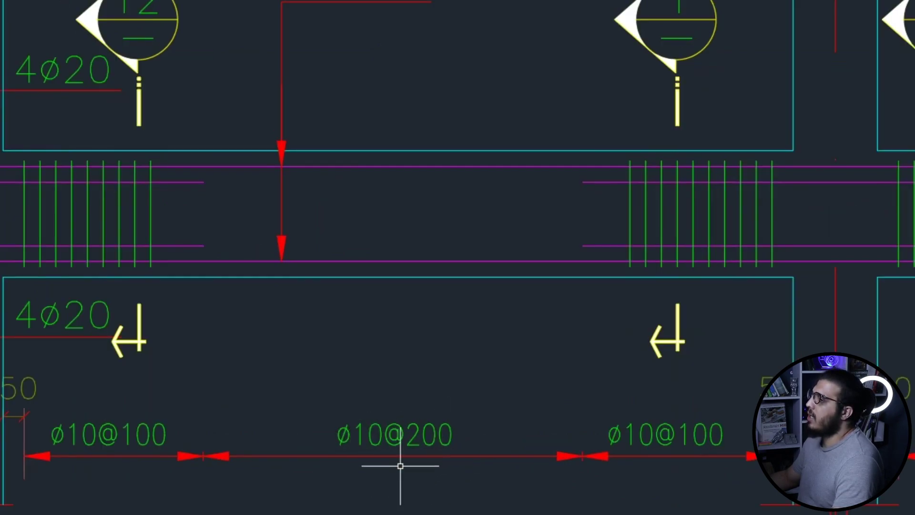
- Examine the continuous and additional longitudinal bars and their end points between grids 4" and 3 of BEAM - 7
scroll(376, 367, down, 4)
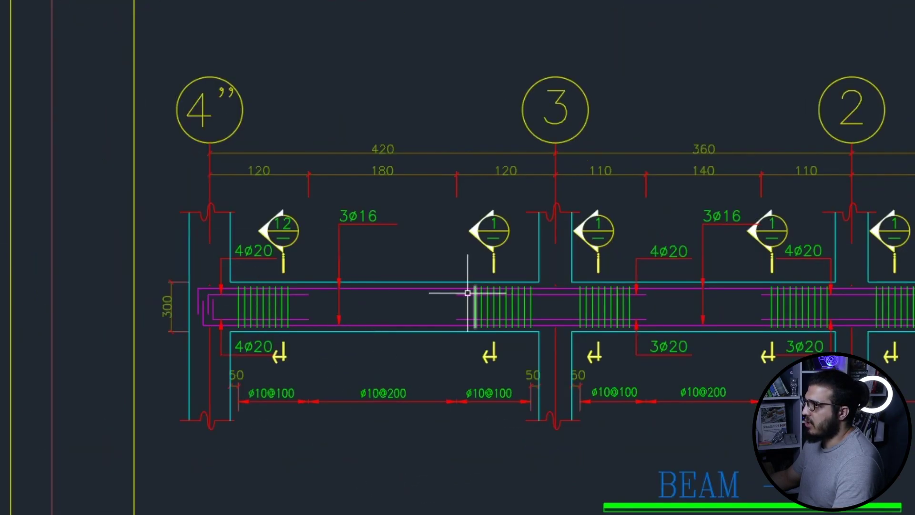
scroll(448, 320, up, 2)
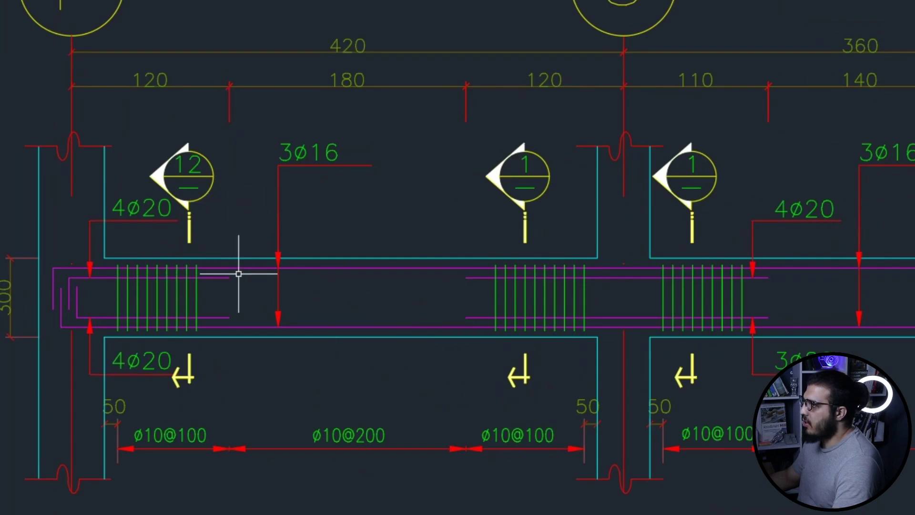
scroll(238, 274, down, 2)
scroll(394, 309, up, 4)
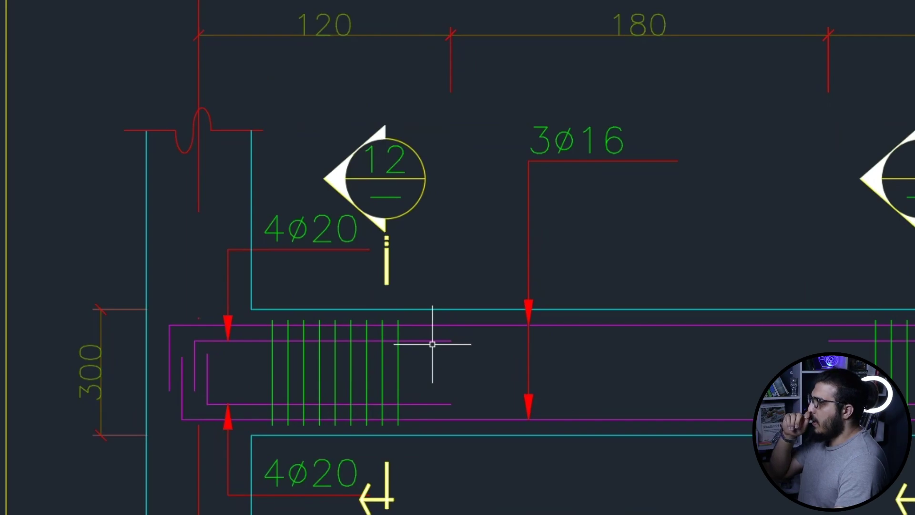
scroll(438, 340, down, 2)
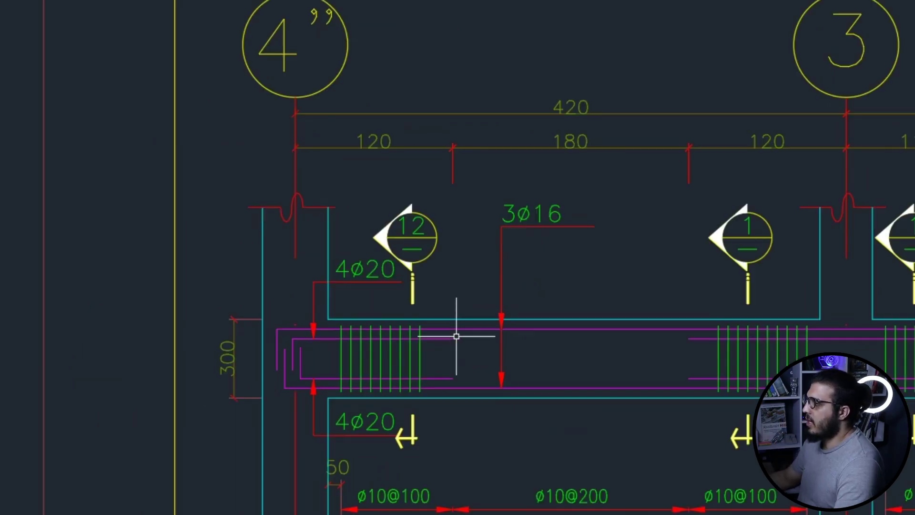
middle_drag(535, 439, 468, 435)
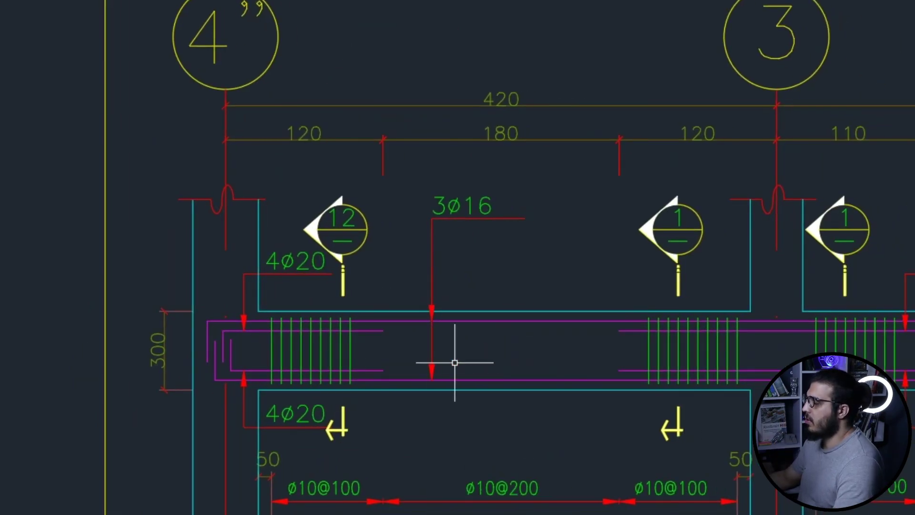
scroll(387, 348, up, 4)
scroll(380, 322, down, 4)
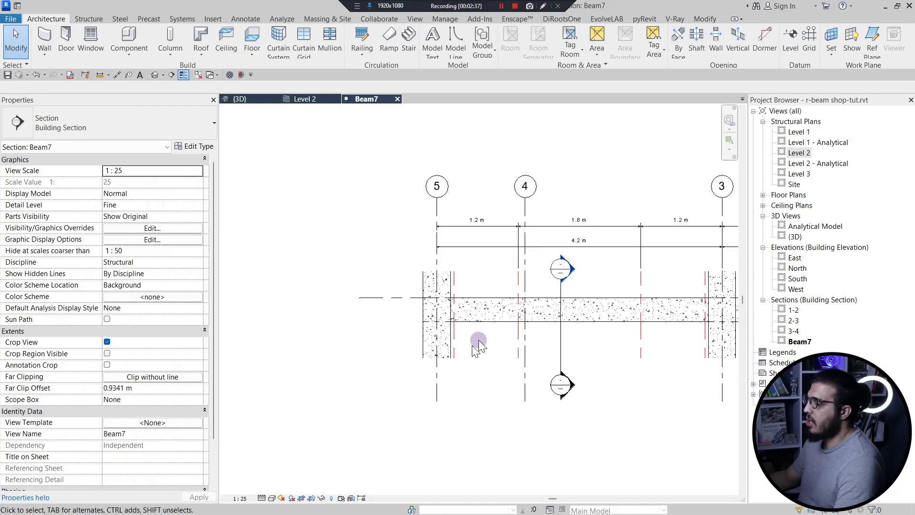
- Switch back to Revit and examine the dashed zone lines dividing the first span in the Beam7 section
scroll(479, 346, up, 3)
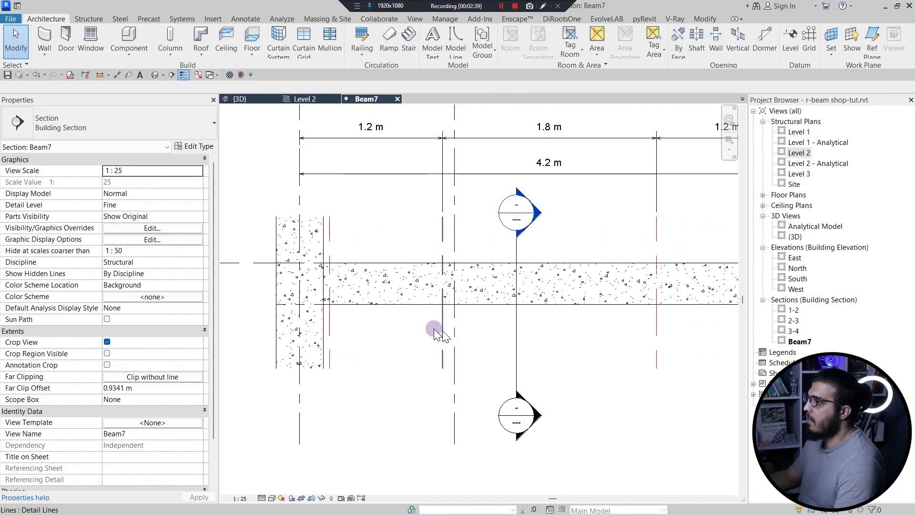
scroll(336, 307, up, 3)
scroll(421, 317, down, 2)
middle_drag(458, 348, 360, 359)
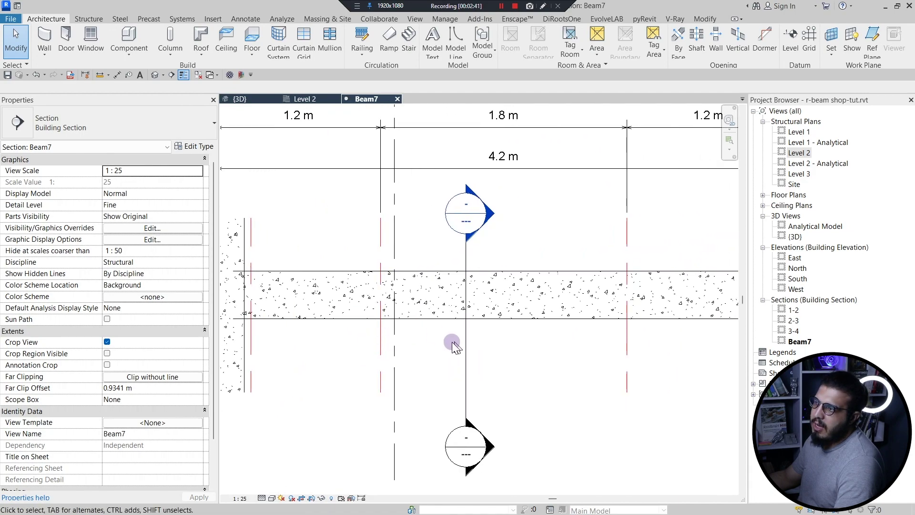
- Examine the first dashed zone line beside the grid 5 column face in the Beam7 section
scroll(452, 341, down, 2)
scroll(433, 348, up, 5)
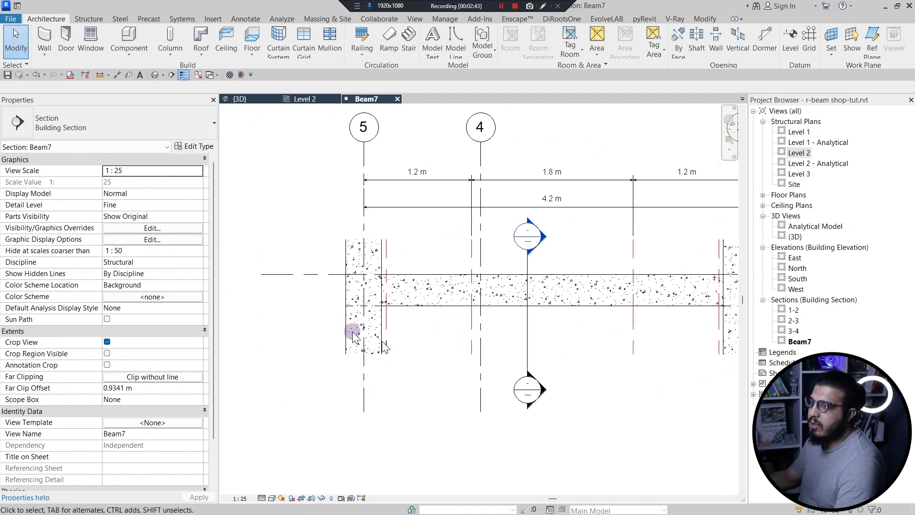
drag(413, 227, 448, 209)
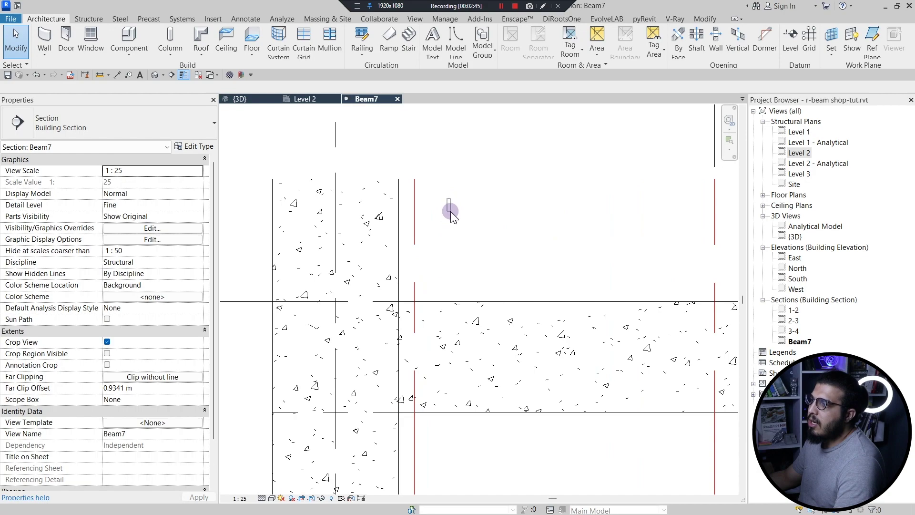
middle_drag(419, 271, 386, 187)
scroll(460, 329, down, 3)
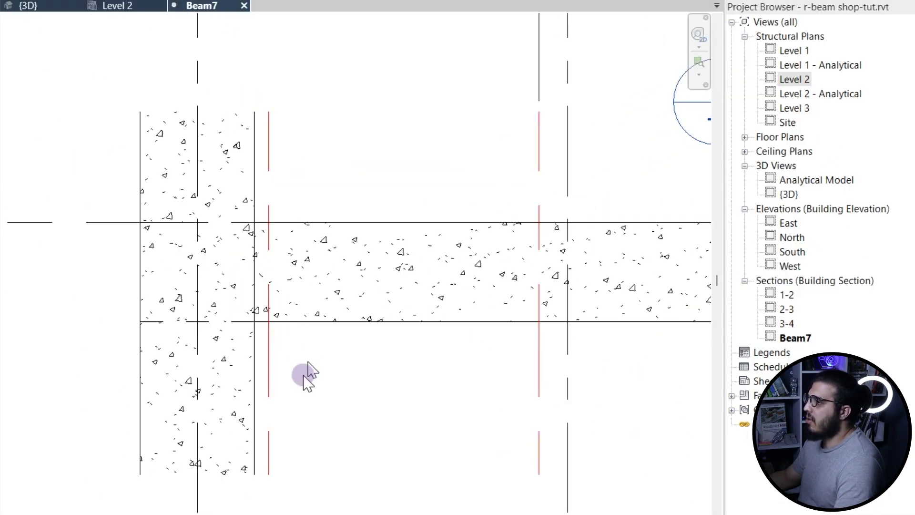
scroll(261, 351, up, 2)
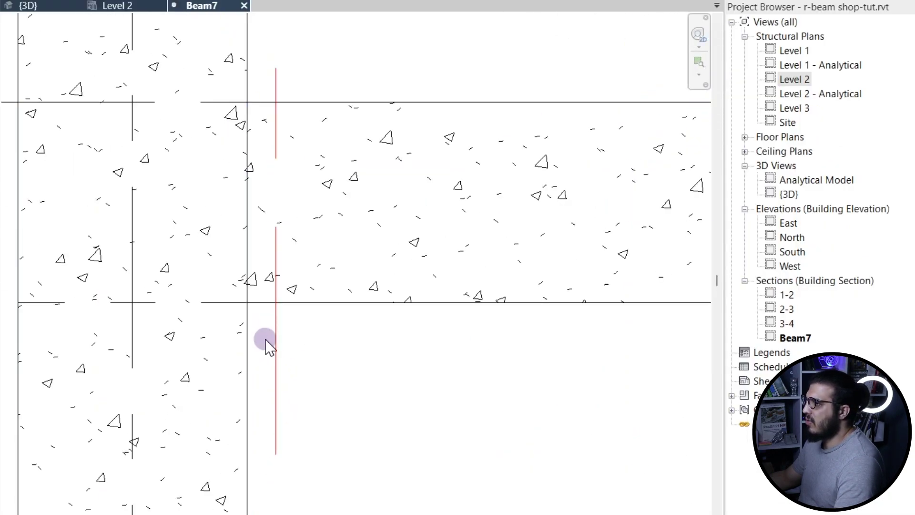
scroll(266, 343, down, 4)
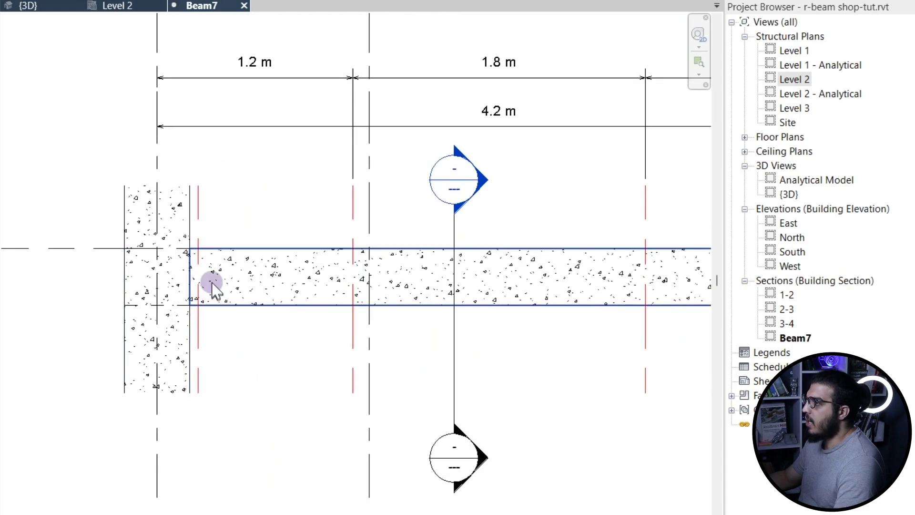
scroll(204, 282, up, 3)
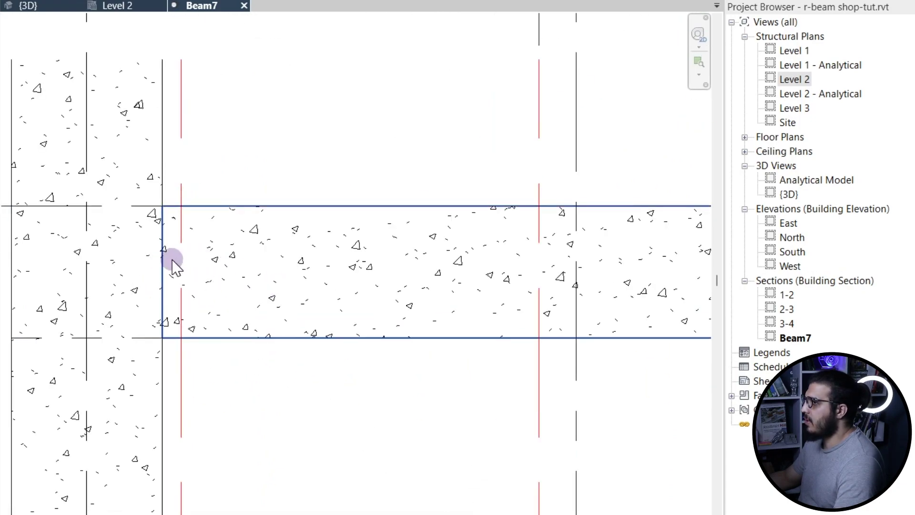
scroll(173, 260, down, 3)
middle_drag(212, 331, 56, 313)
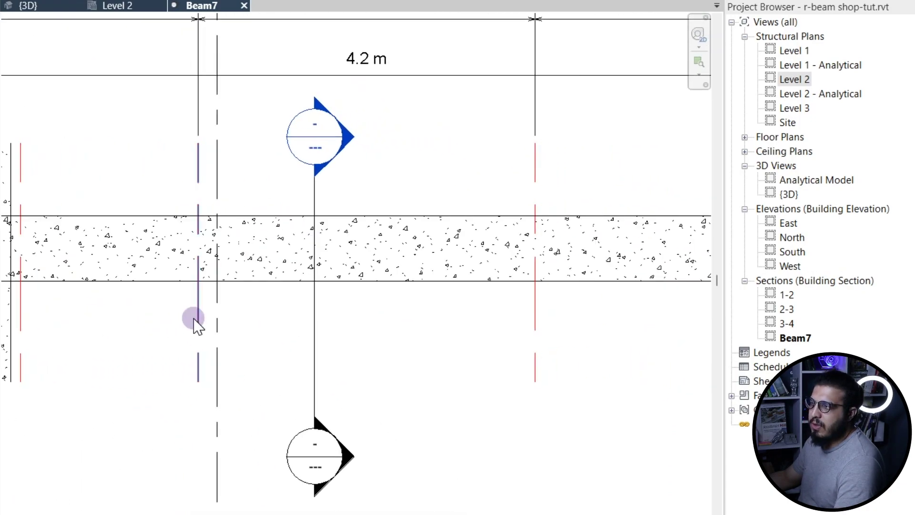
- Review how the dashed zone lines repeat along the beam's successive spans past grids 3 and 2
scroll(193, 319, down, 3)
scroll(376, 315, down, 3)
middle_drag(532, 399, 413, 371)
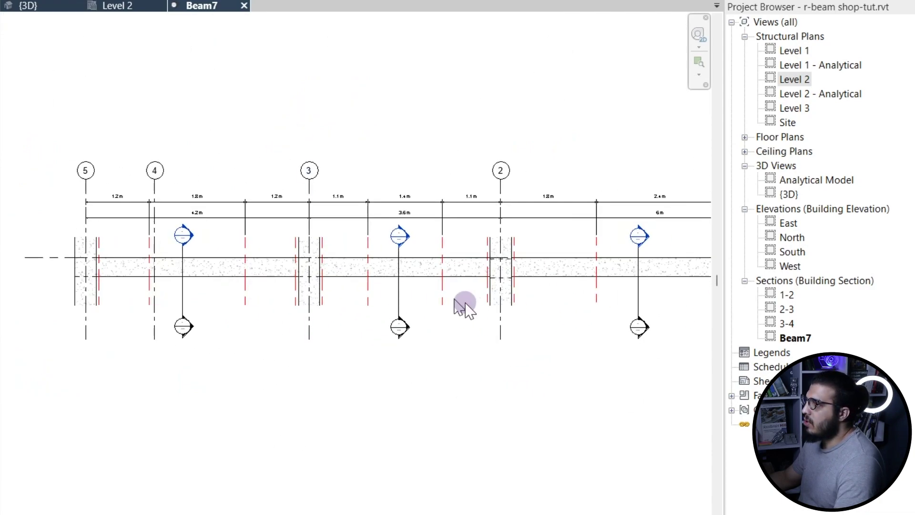
middle_drag(465, 307, 285, 311)
middle_drag(138, 295, 431, 281)
scroll(192, 241, up, 3)
mouse_move(422, 339)
middle_down()
mouse_move(267, 301)
mouse_move(215, 313)
middle_up()
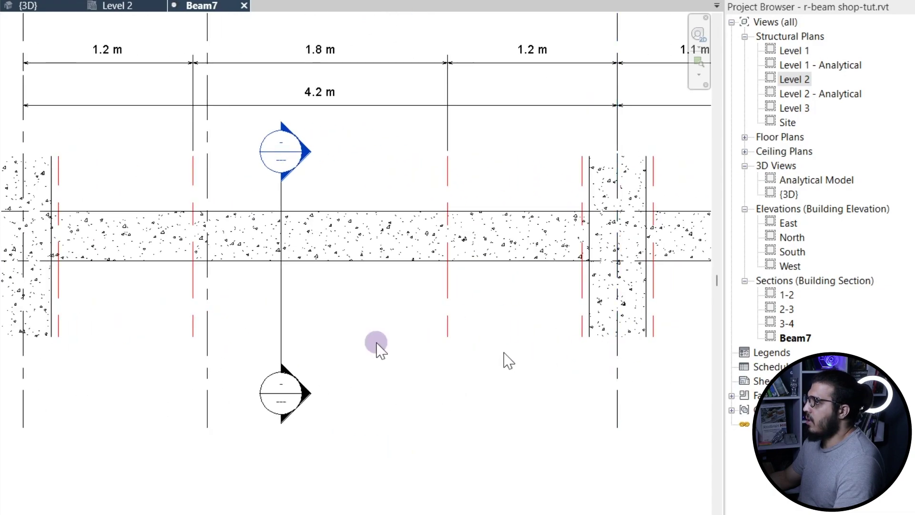
- Examine the extent of the first-span beam between the grid 5 and grid 3 columns
middle_drag(303, 276, 372, 276)
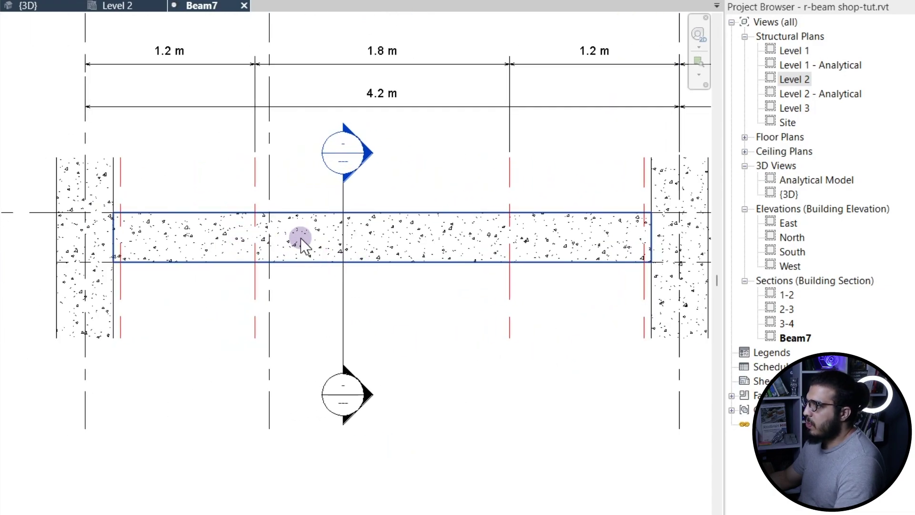
scroll(352, 266, down, 2)
scroll(298, 246, up, 2)
middle_drag(297, 244, 420, 242)
scroll(227, 210, up, 2)
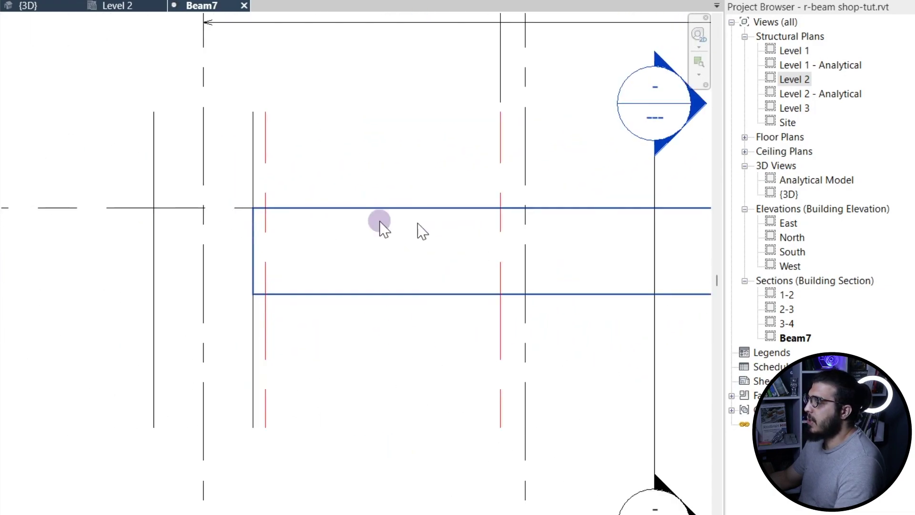
scroll(362, 296, down, 3)
middle_drag(509, 256, 309, 262)
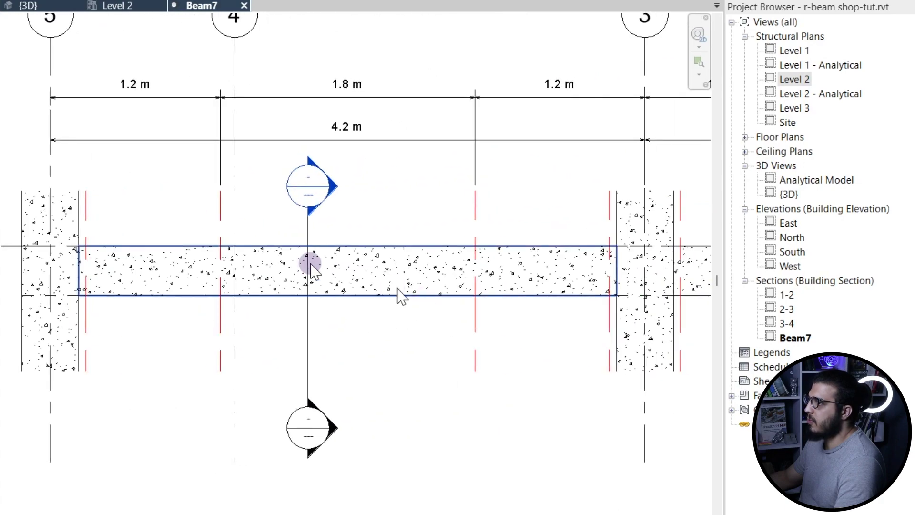
- Open the cross-section view 3-4 of the first span and bring up the Level 2 beam profile
double_click(313, 204)
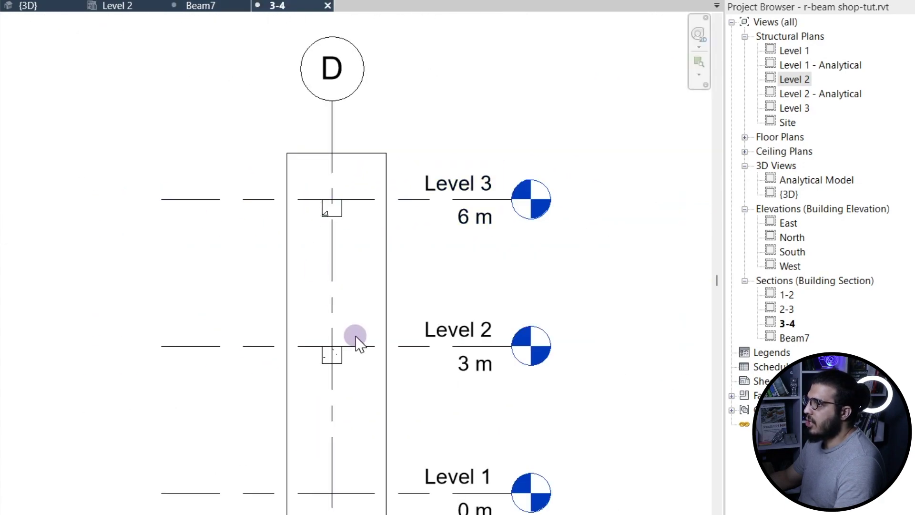
scroll(353, 337, up, 4)
scroll(348, 339, up, 3)
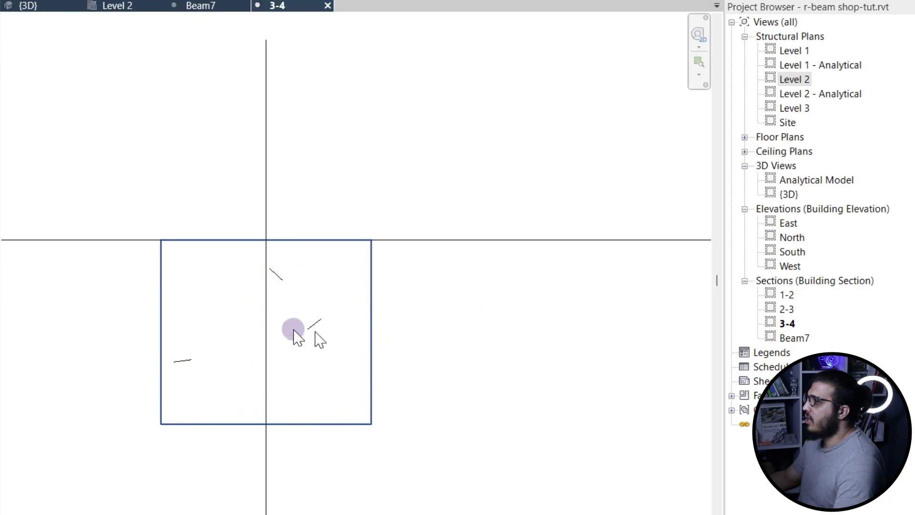
scroll(316, 333, down, 2)
middle_drag(315, 327, 348, 325)
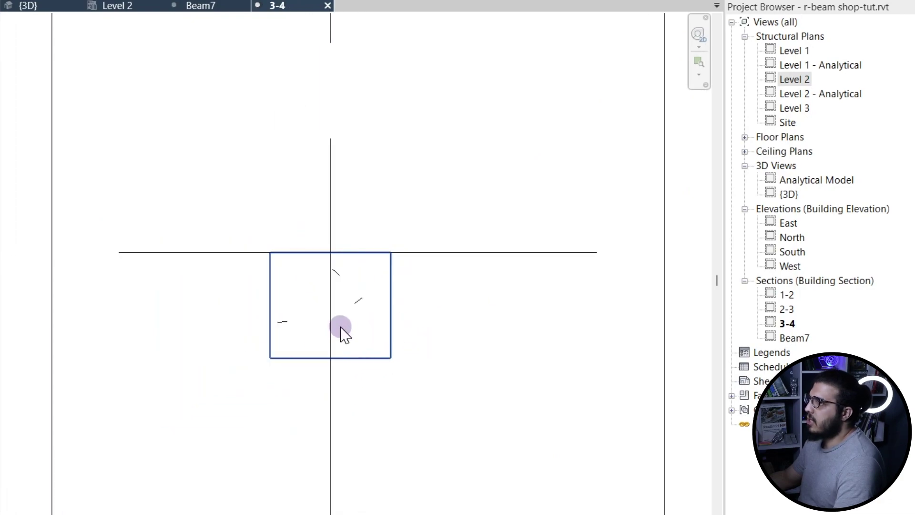
middle_drag(440, 310, 394, 292)
- Start placing rebar in the Level 2 beam without saving the project, using rebar shape M_02 from a widened shape browser
click(314, 279)
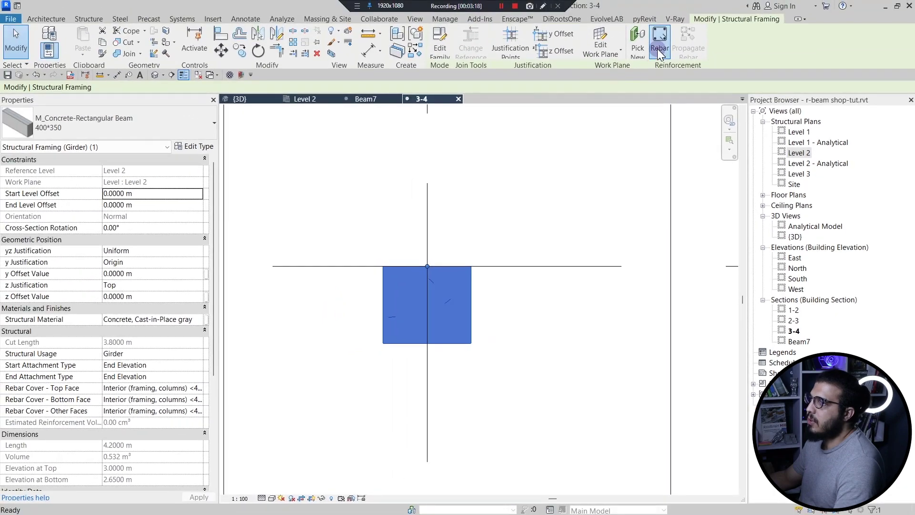
click(659, 48)
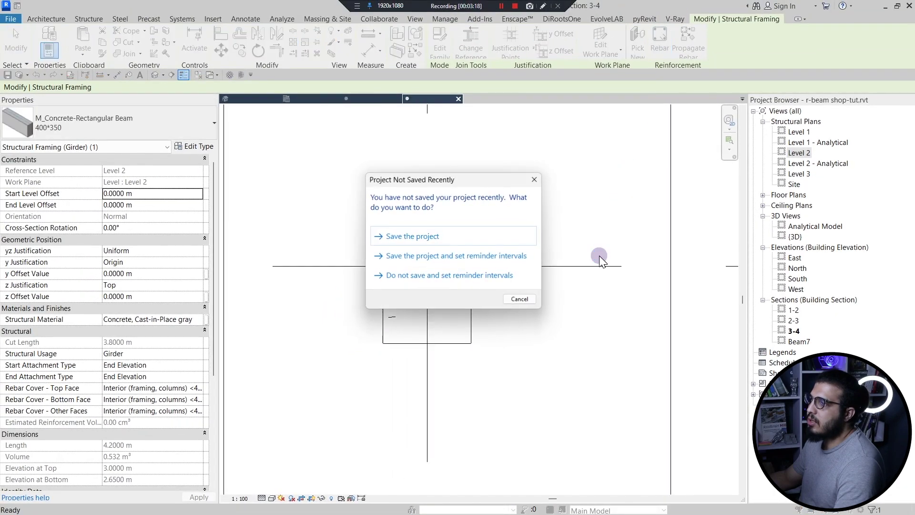
click(519, 299)
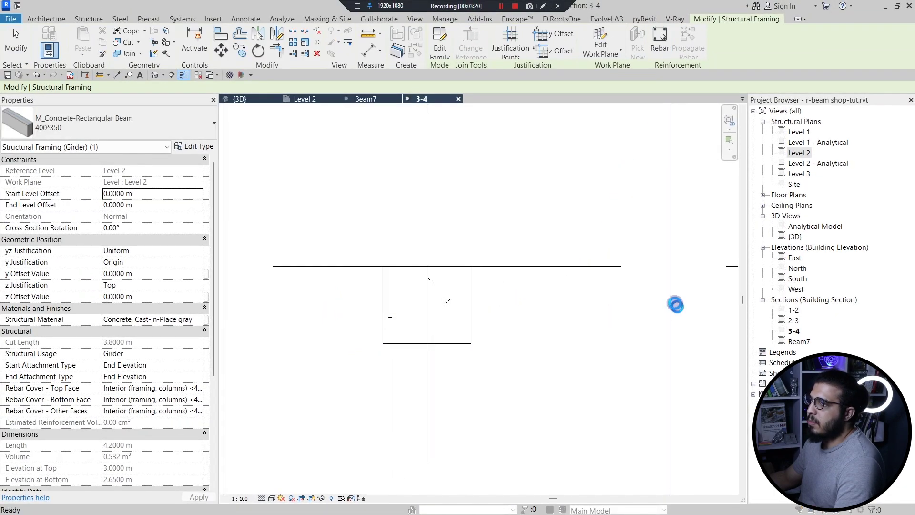
click(478, 282)
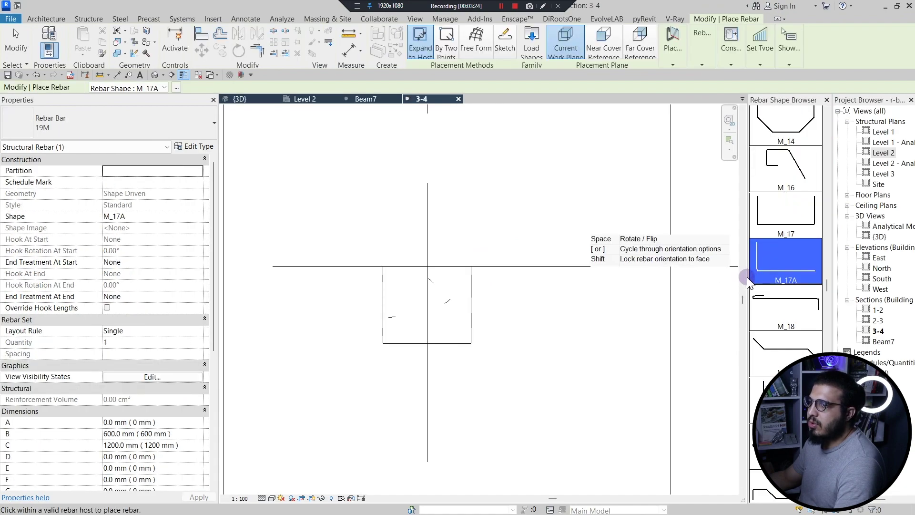
drag(747, 277, 730, 275)
scroll(786, 250, up, 10)
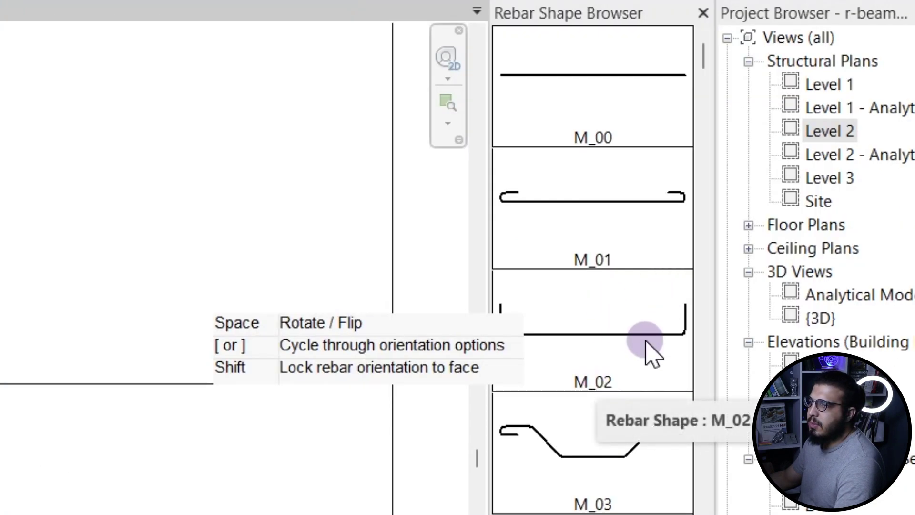
click(803, 249)
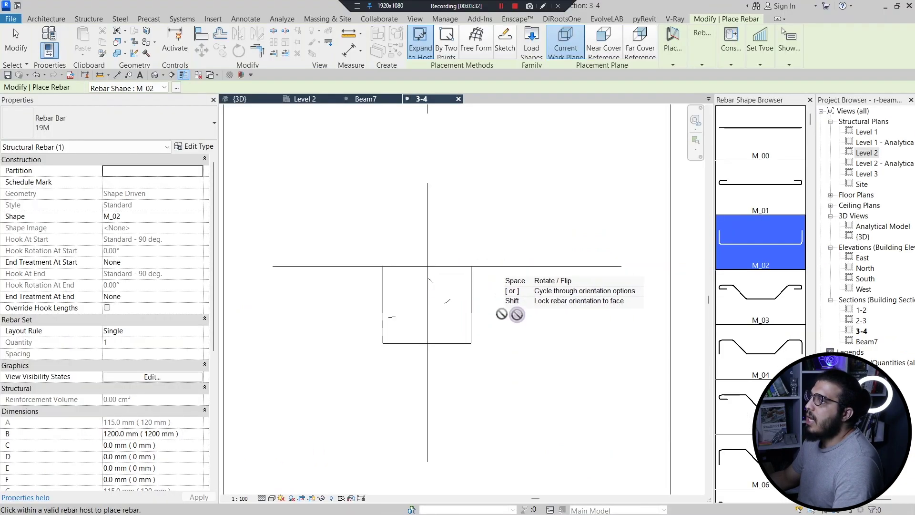
- Set the rebar set layout to Fixed Number with a quantity of 3
scroll(445, 280, up, 1)
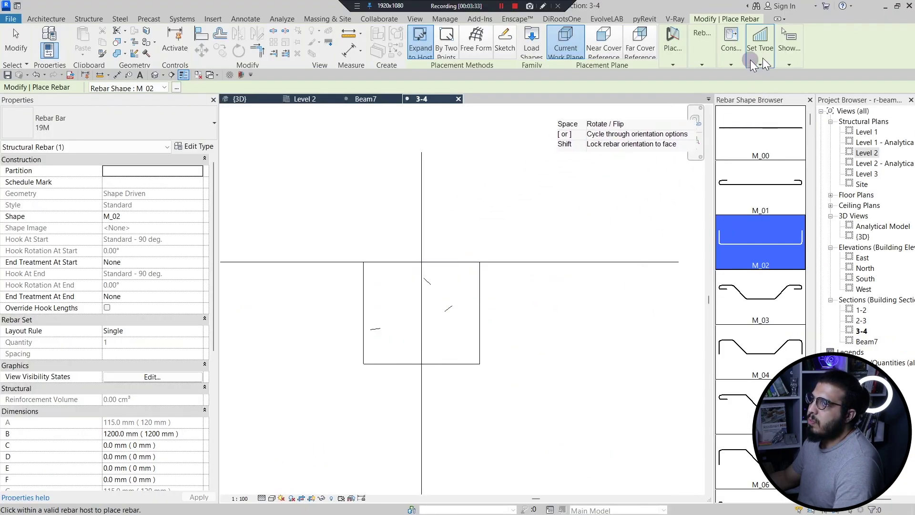
mouse_move(733, 66)
mouse_move(695, 58)
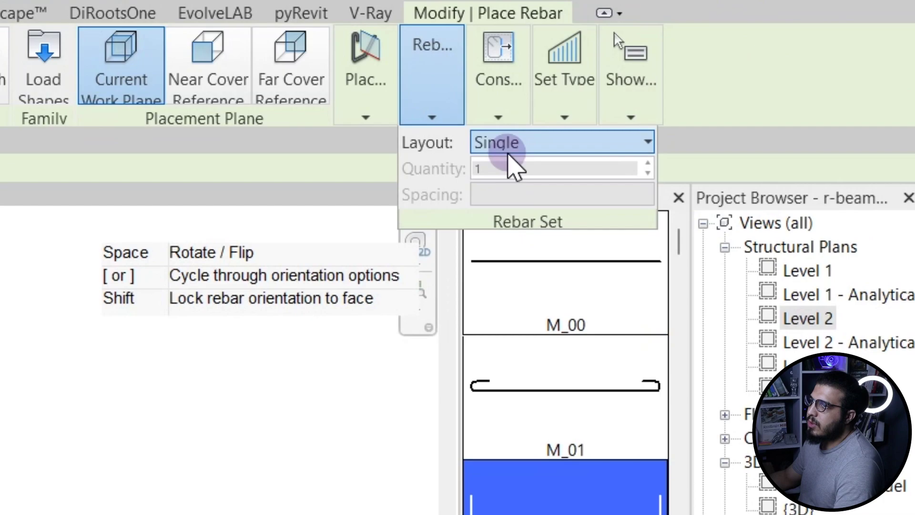
click(731, 76)
click(747, 100)
double_click(553, 169)
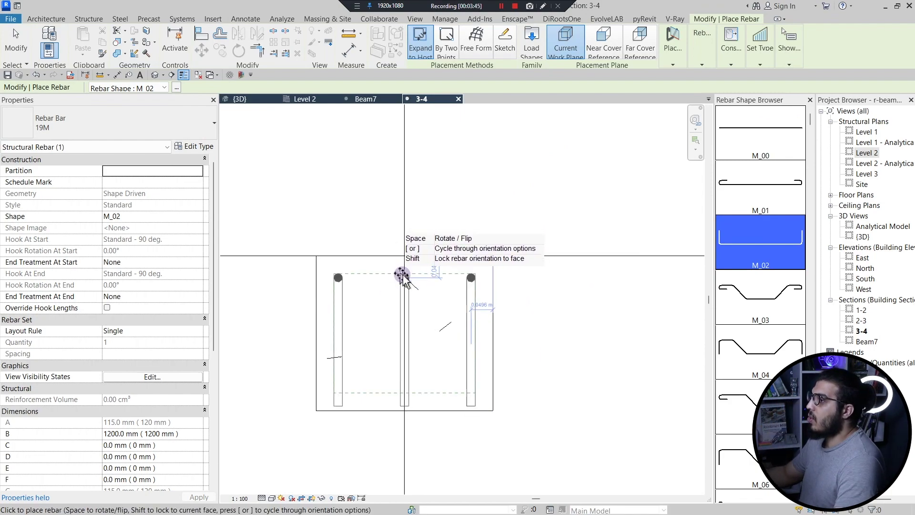
- Change the bar type to 16M and place the M_02 bar set along the top of the beam section
click(57, 118)
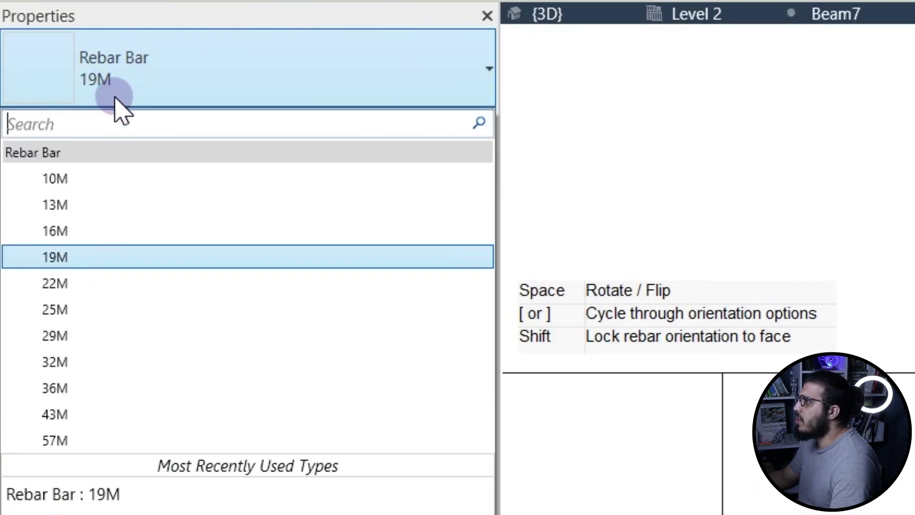
click(88, 231)
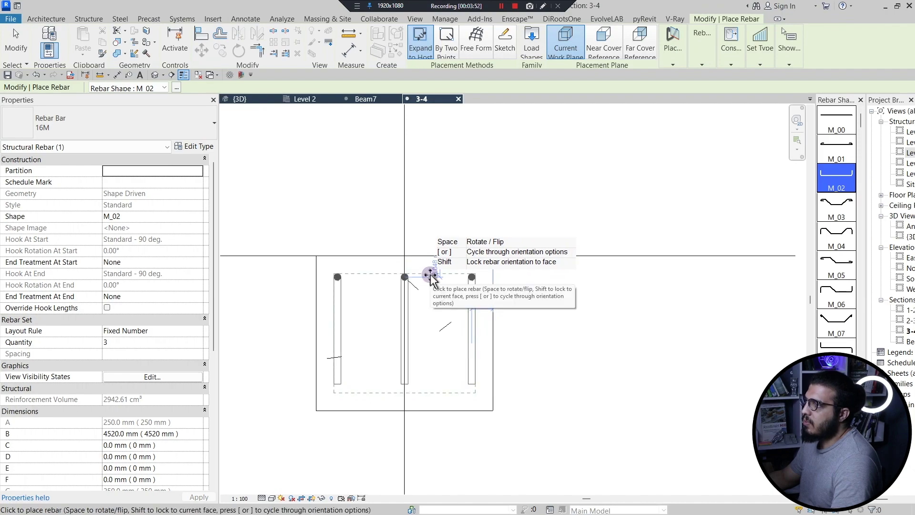
key(Escape)
key(Escape)
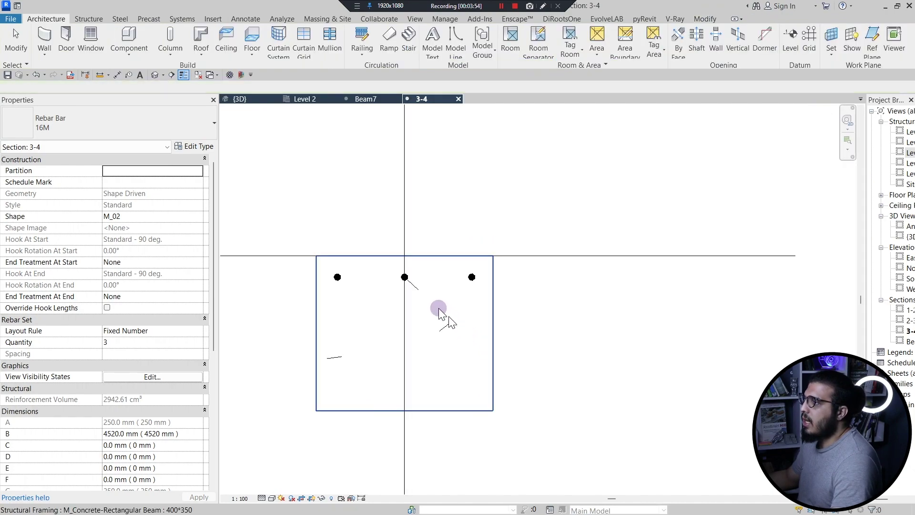
- Show the 3D view in wireframe and inspect the hooked ends of the top bars at the corner column
click(253, 99)
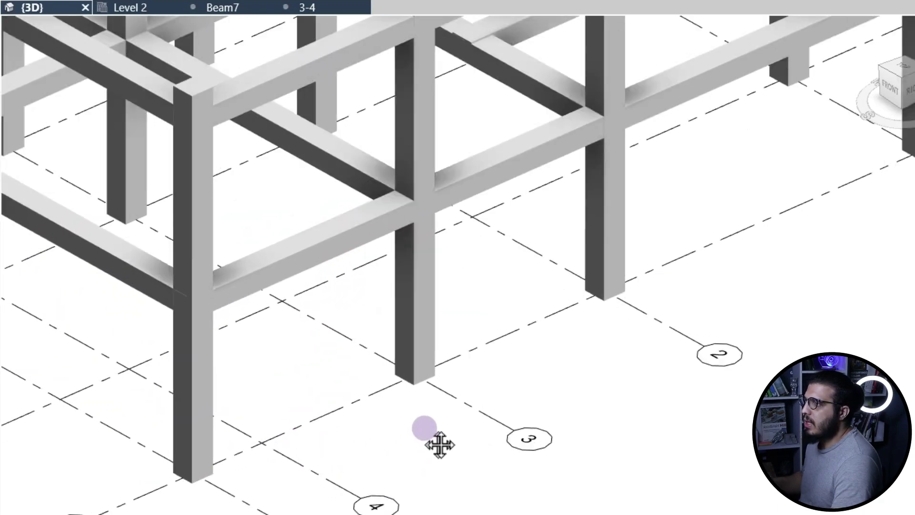
middle_drag(425, 428, 581, 432)
key(w)
key(f)
shift+middle_drag(543, 470, 479, 426)
scroll(343, 259, up, 4)
scroll(122, 333, up, 3)
middle_drag(122, 334, 339, 457)
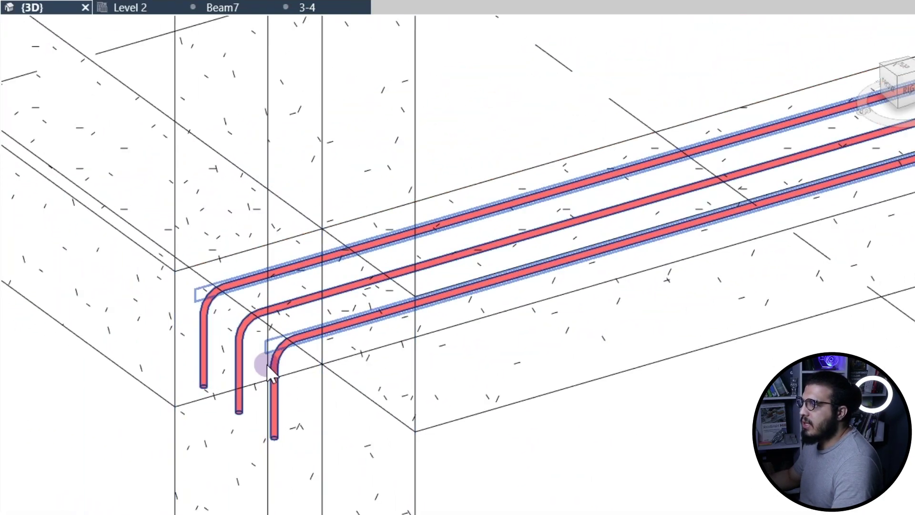
- Override the hook lengths of the top bar set and set dimensions A and G to 150 mm
click(267, 365)
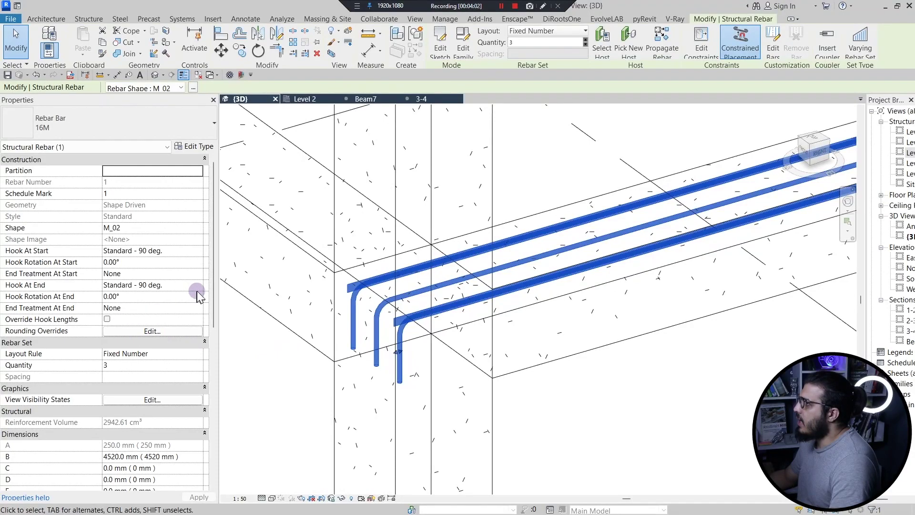
click(107, 319)
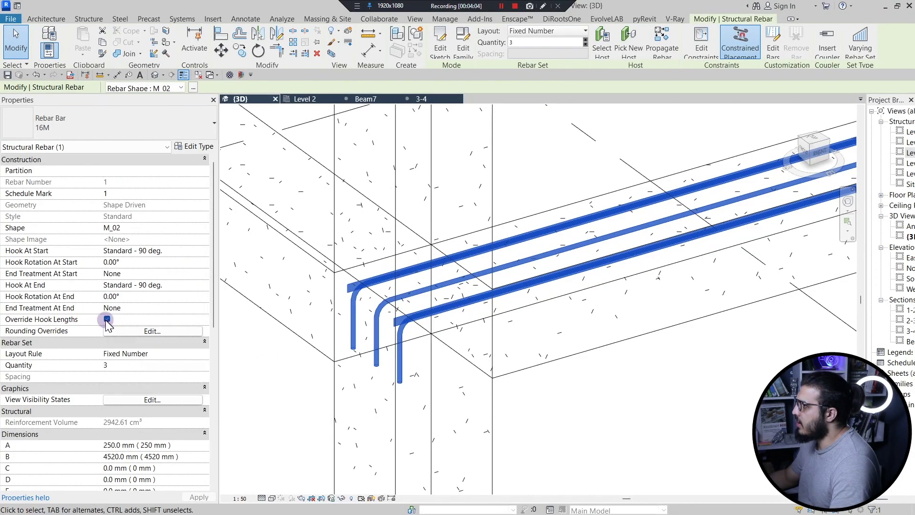
scroll(176, 282, down, 4)
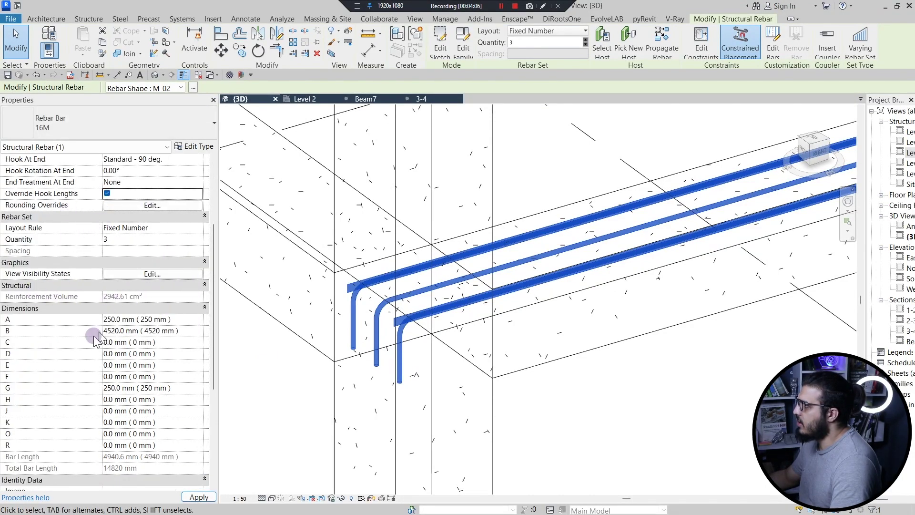
scroll(157, 250, down, 2)
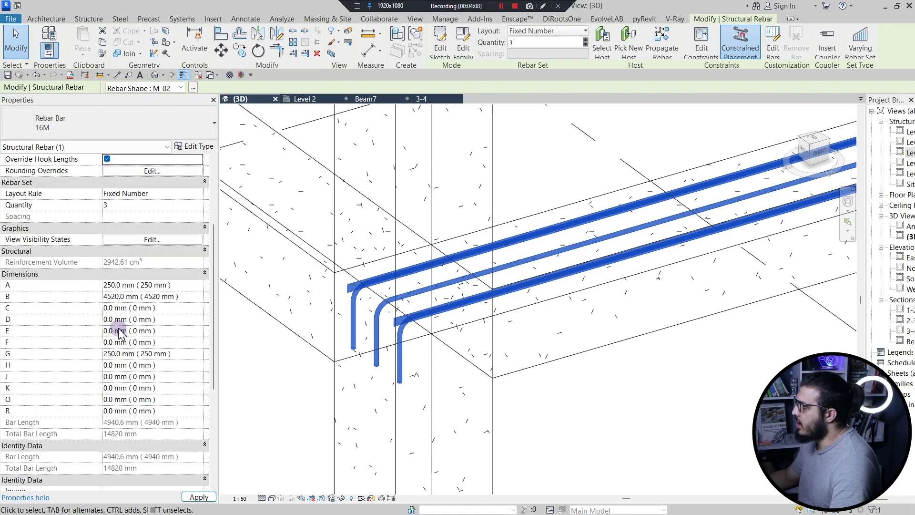
click(180, 262)
text(1)
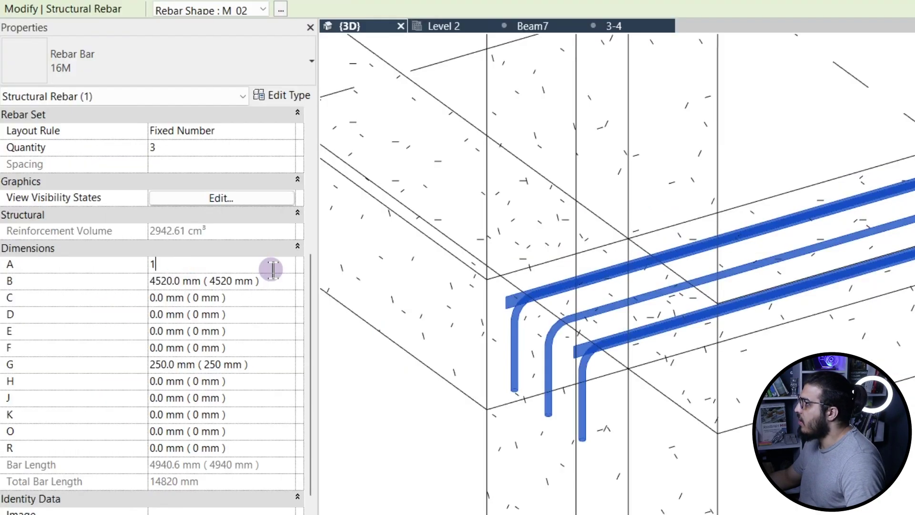
text(50)
key(Return)
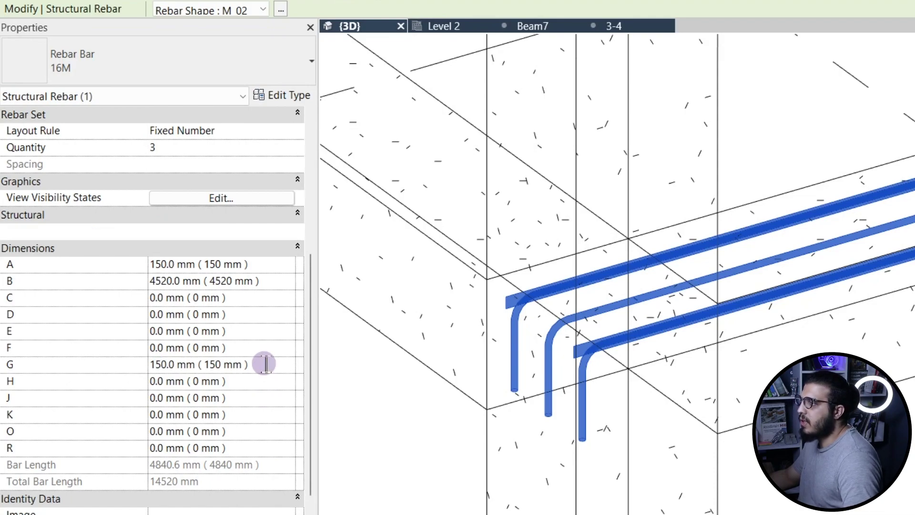
- Apply the 150 mm dimension G to the top bar set and check both hooked ends in the 3D view
click(266, 364)
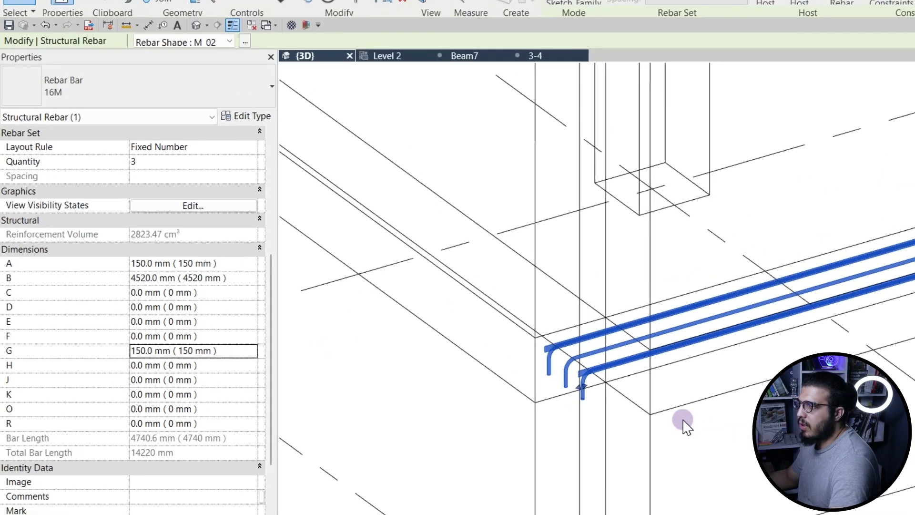
click(565, 388)
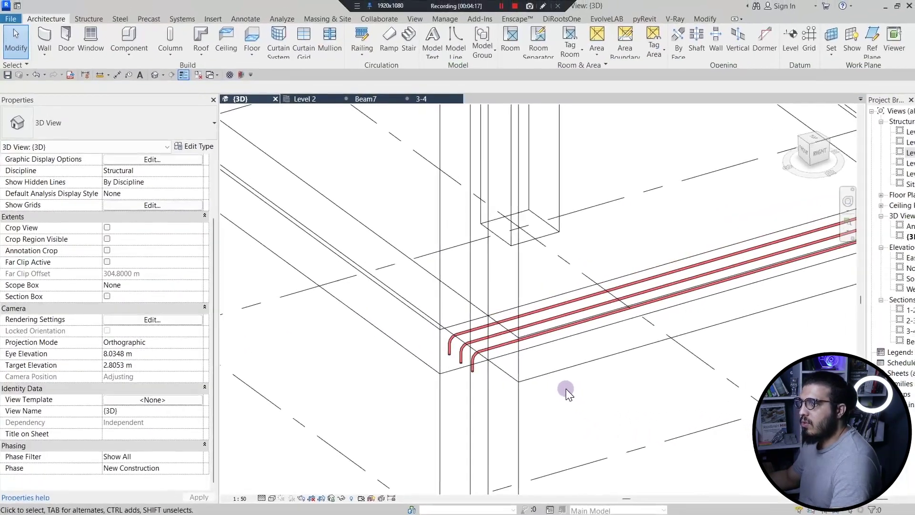
scroll(565, 388, down, 4)
shift+middle_drag(725, 321, 626, 387)
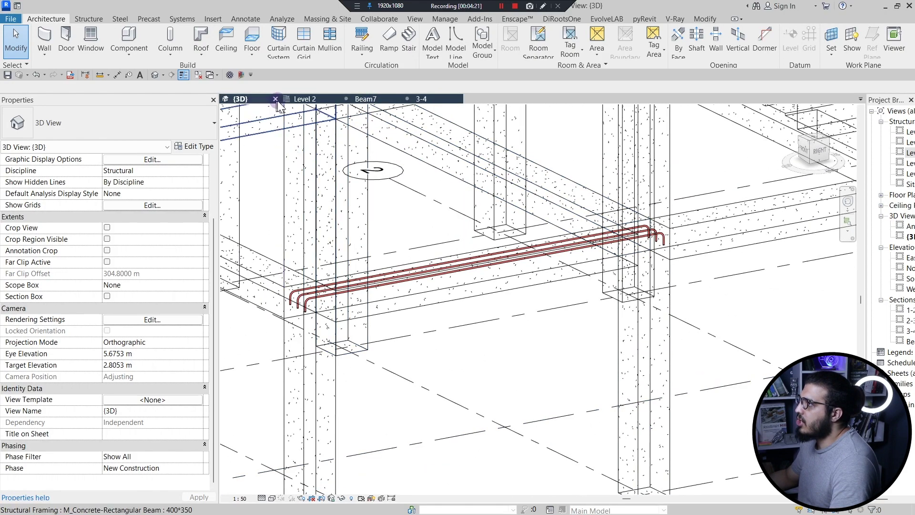
- In the Beam7 section, pull the top bars' hooked end inward within the grid 5 column, making dimension B about 4433 mm
click(307, 99)
scroll(460, 348, up, 4)
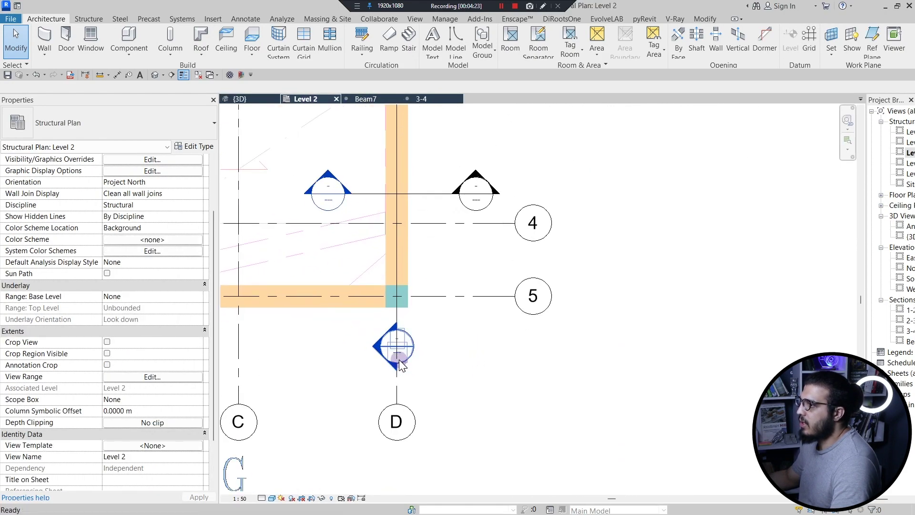
key(ctrl+Tab)
scroll(327, 348, up, 5)
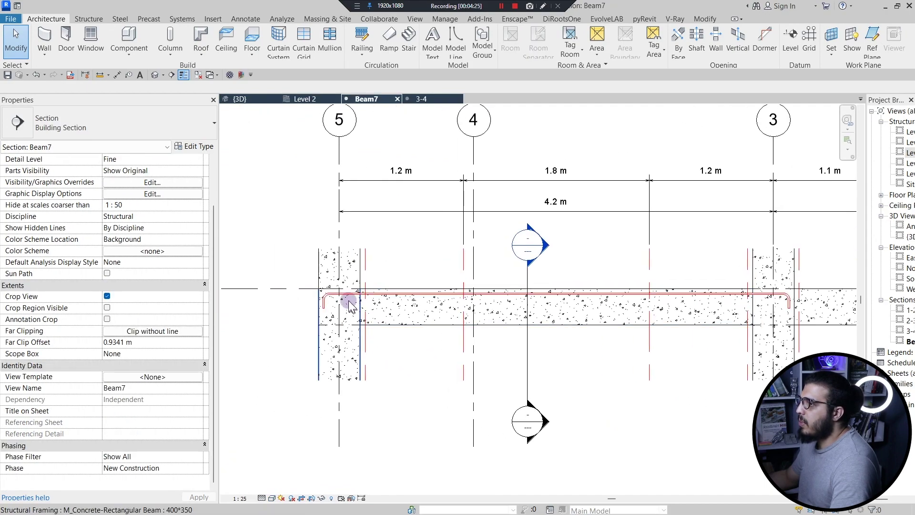
click(299, 296)
scroll(301, 296, up, 3)
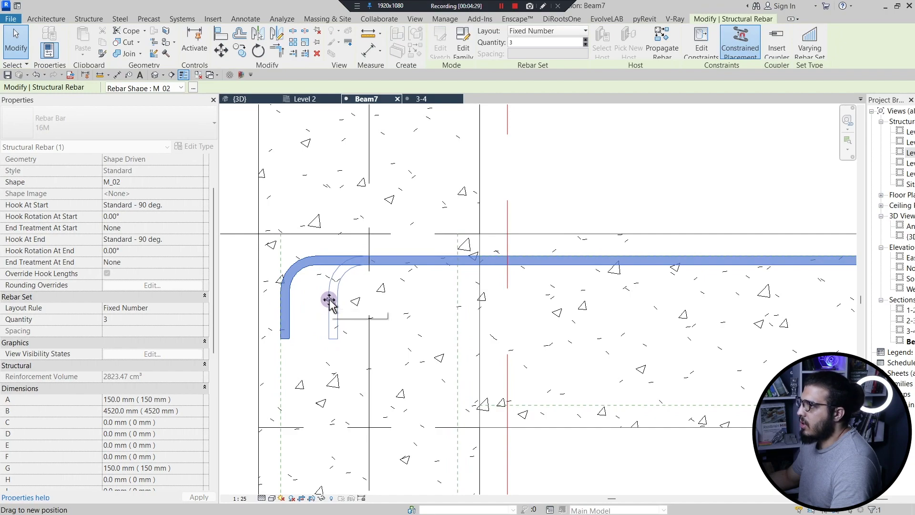
drag(329, 299, 331, 315)
- Stretch the top bars' other hooked end across all spans to the grid 1 column, making dimension B about 13953 mm
scroll(331, 333, down, 6)
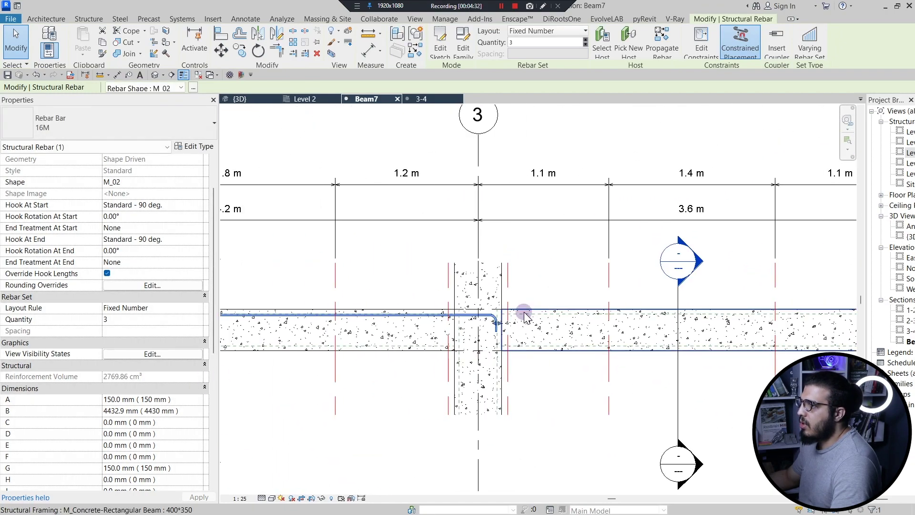
mouse_move(500, 325)
mouse_down()
mouse_move(640, 367)
mouse_move(542, 379)
mouse_move(570, 364)
mouse_move(551, 358)
mouse_move(556, 325)
mouse_move(589, 304)
mouse_up()
scroll(640, 368, down, 4)
scroll(551, 357, up, 7)
scroll(553, 301, up, 2)
key(Escape)
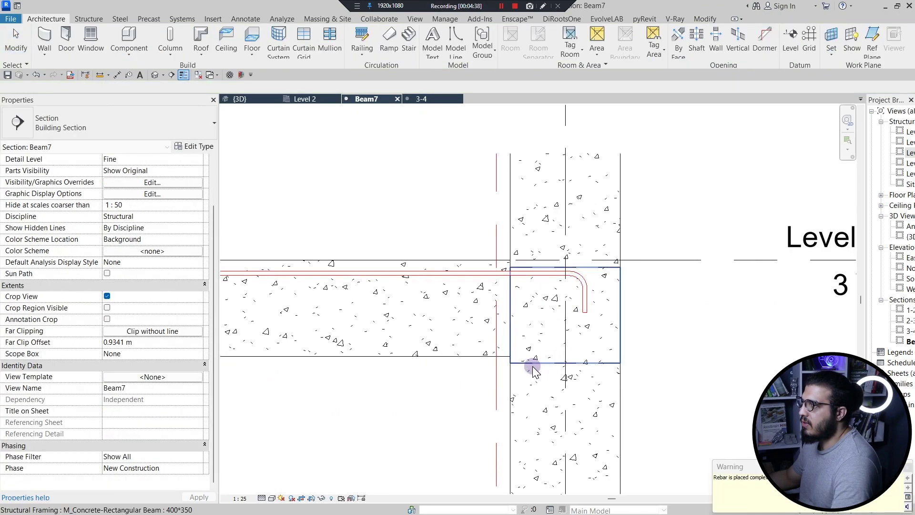
scroll(531, 366, down, 8)
middle_drag(481, 390, 642, 362)
scroll(382, 358, up, 1)
scroll(381, 359, up, 1)
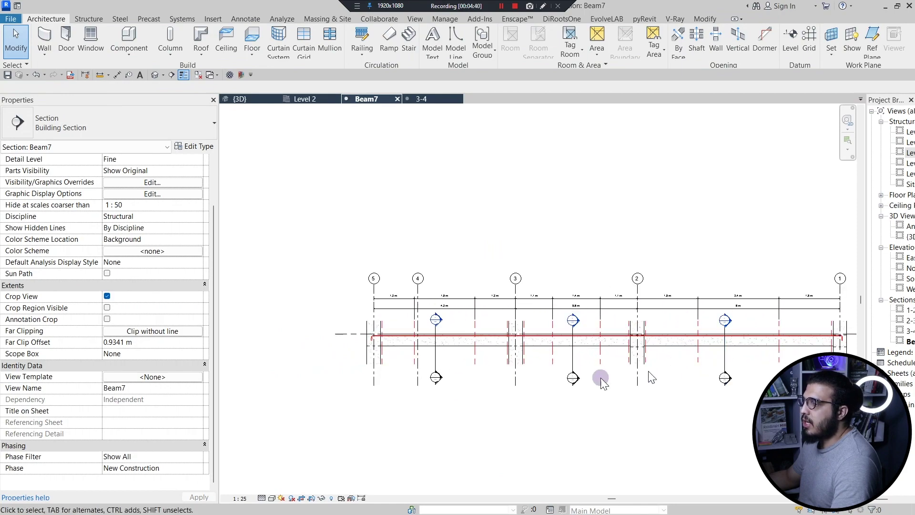
middle_drag(507, 384, 452, 349)
scroll(319, 295, up, 5)
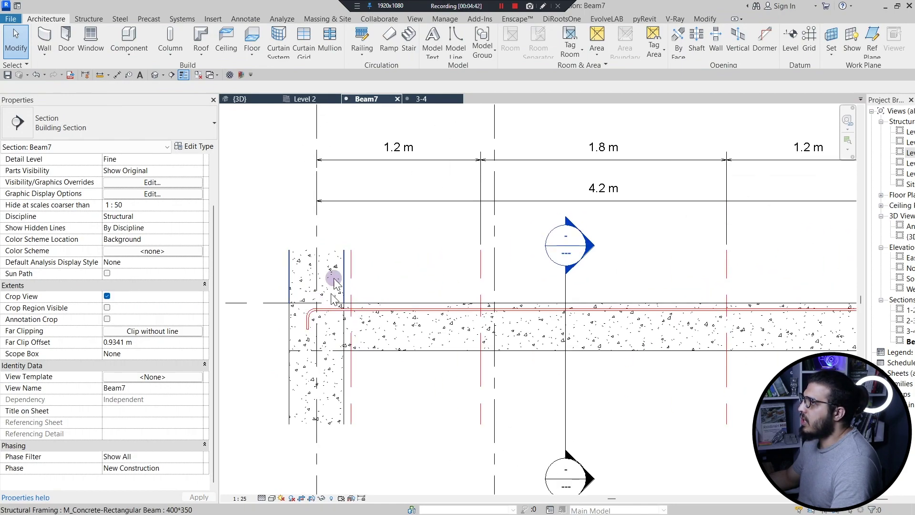
- In section 3-4, mirror a copy of the top bar set about a horizontal axis at the beam's mid-height to create the bottom bars
click(305, 99)
click(429, 100)
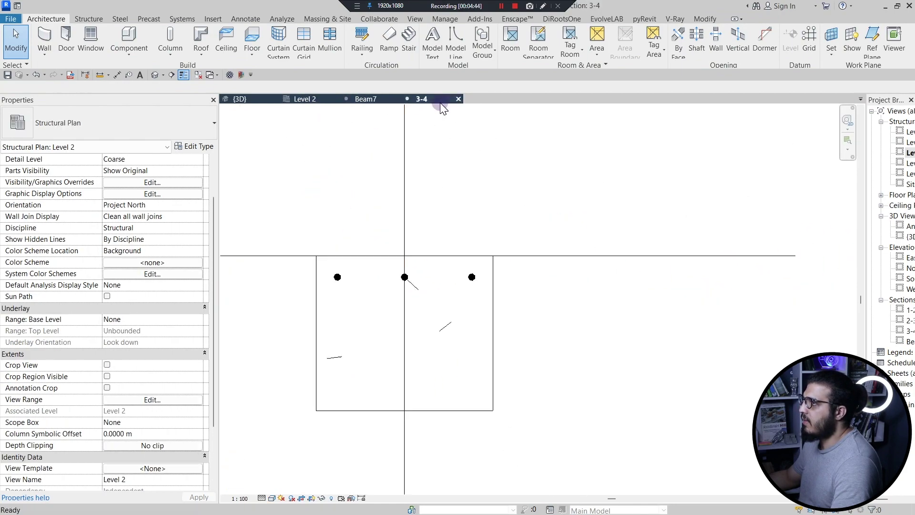
click(338, 278)
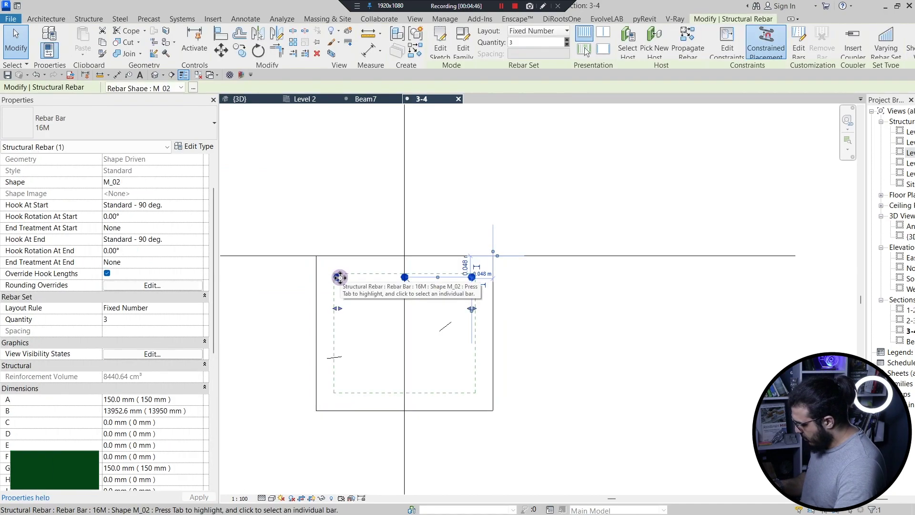
key(d)
key(m)
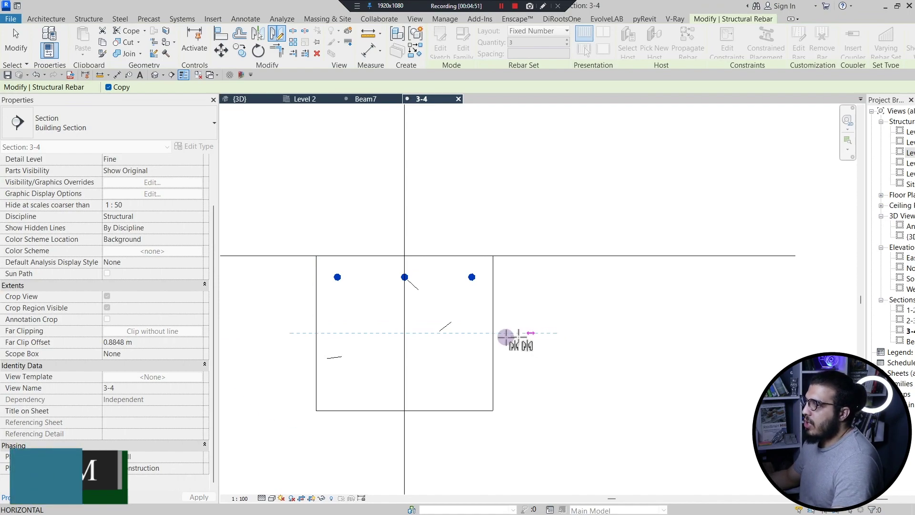
click(564, 334)
click(565, 347)
click(286, 148)
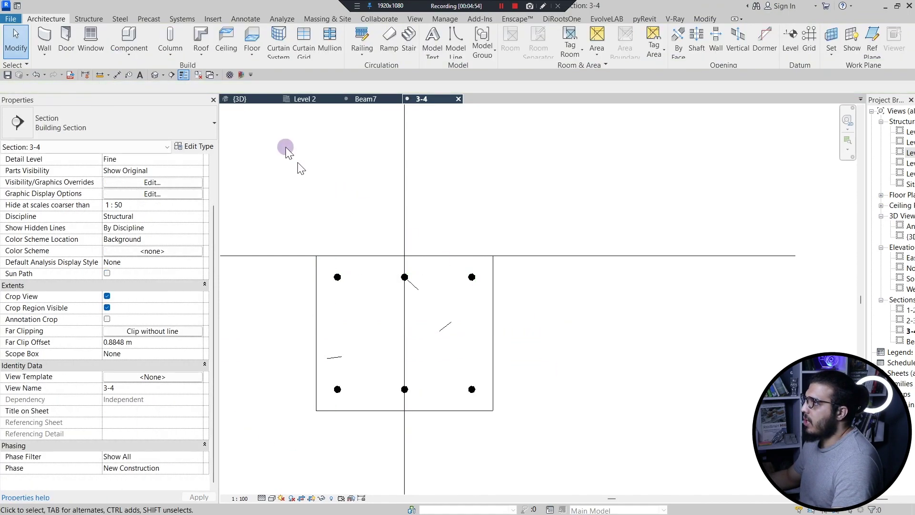
- Examine the top and bottom bar sets and their hooked ends along the beam in the 3D view
click(240, 99)
mouse_move(381, 331)
shift+middle_down()
mouse_move(474, 408)
mouse_move(409, 466)
mouse_move(445, 446)
mouse_move(332, 438)
shift+middle_up()
scroll(313, 419, up, 5)
middle_drag(264, 386, 488, 391)
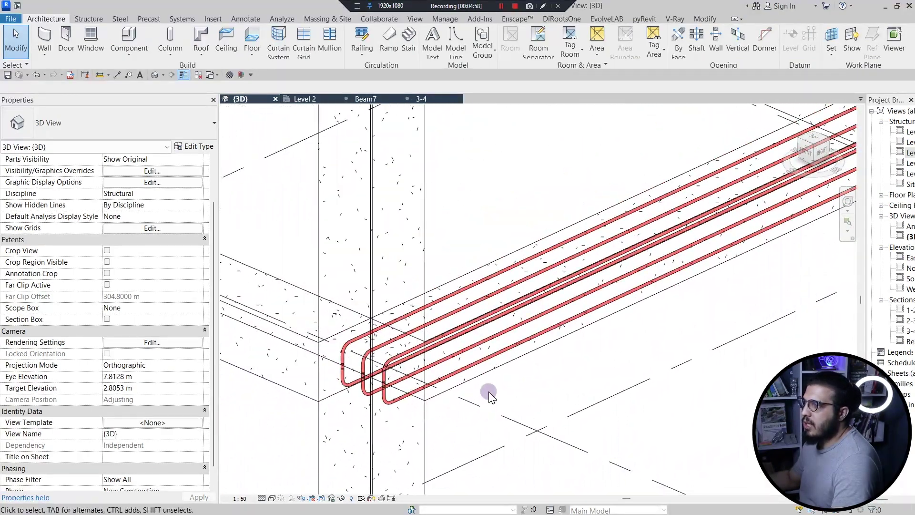
scroll(489, 391, down, 3)
middle_drag(553, 412, 413, 378)
scroll(266, 352, up, 2)
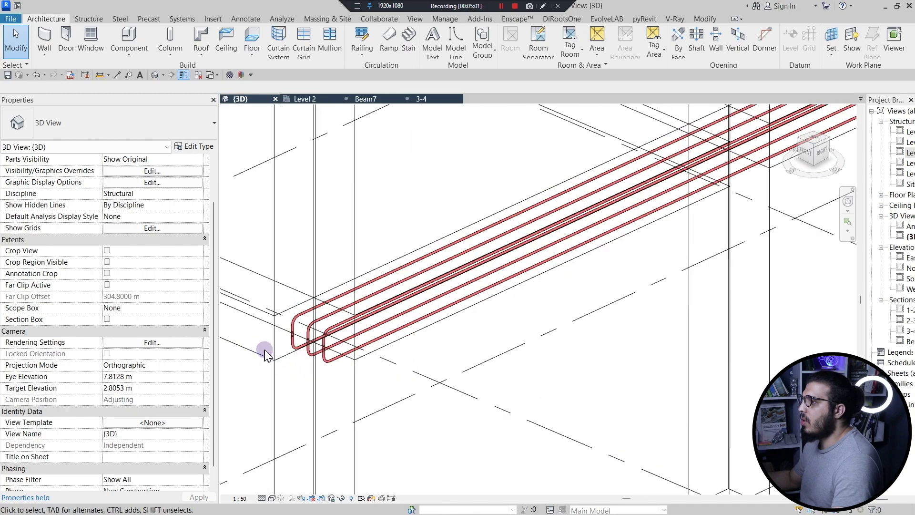
shift+middle_drag(501, 386, 500, 298)
scroll(396, 300, down, 2)
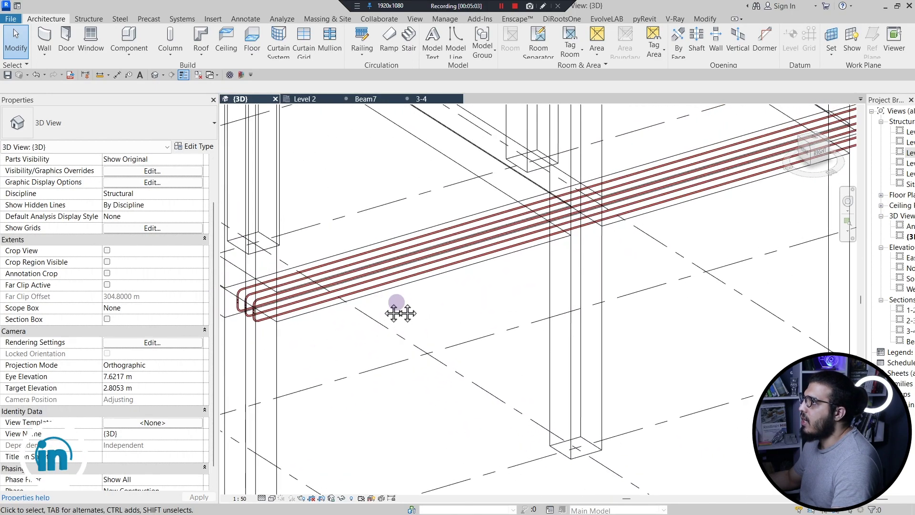
middle_drag(396, 302, 559, 298)
- Start placing rebar in the section 3-4 beam with stirrup shape M_T1, oriented parallel to the work plane
click(421, 99)
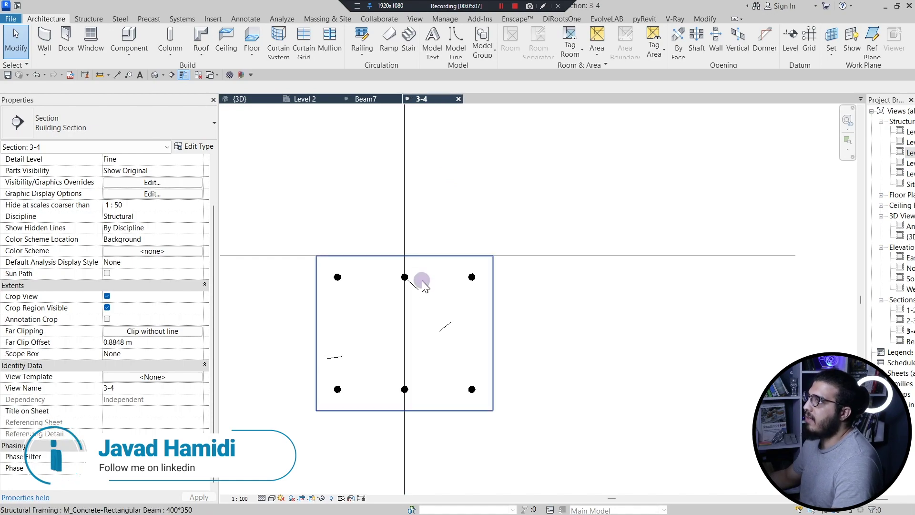
click(419, 262)
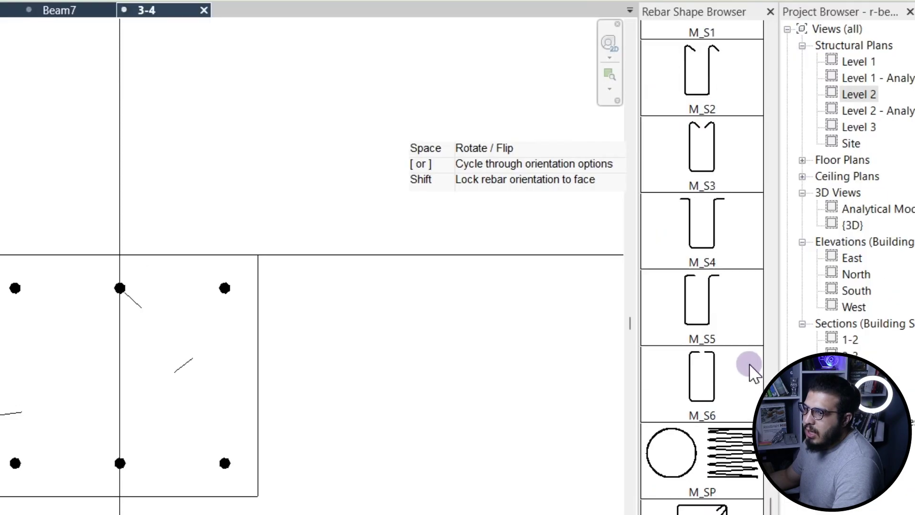
scroll(809, 334, down, 2)
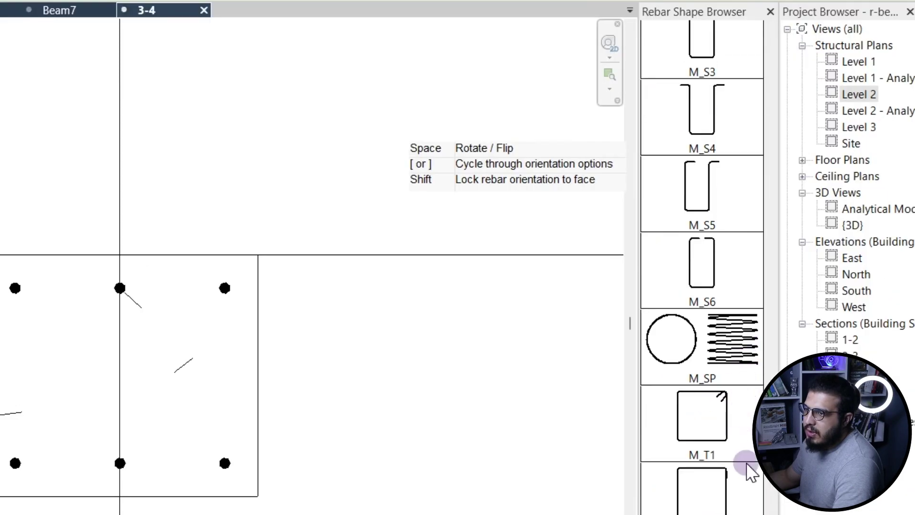
click(711, 415)
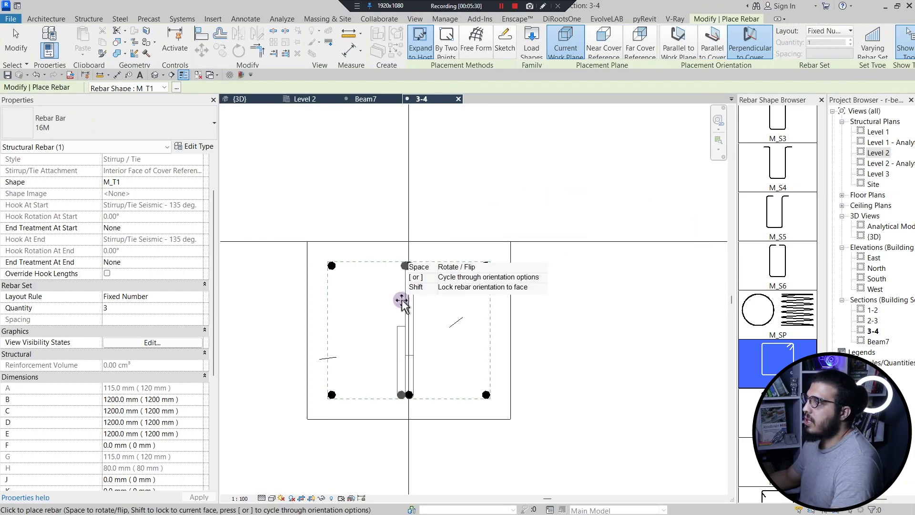
click(683, 40)
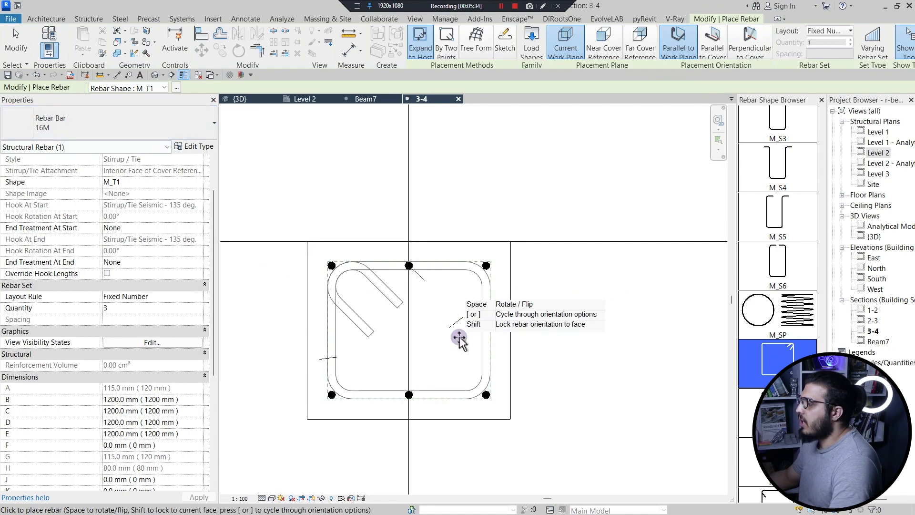
scroll(408, 336, down, 1)
middle_drag(408, 336, 430, 333)
- Set the stirrup to bar type 10M with a Single layout and place it with its hooks at the beam's lower-right corner
click(86, 128)
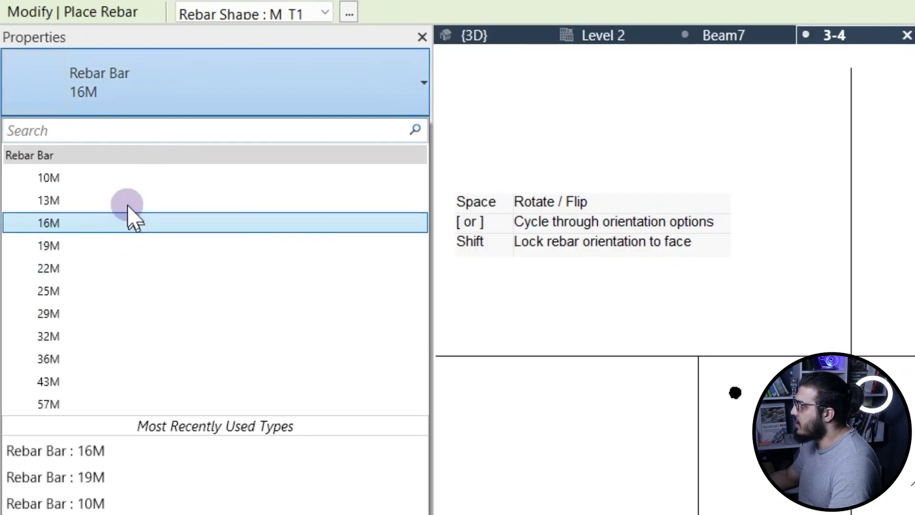
click(110, 179)
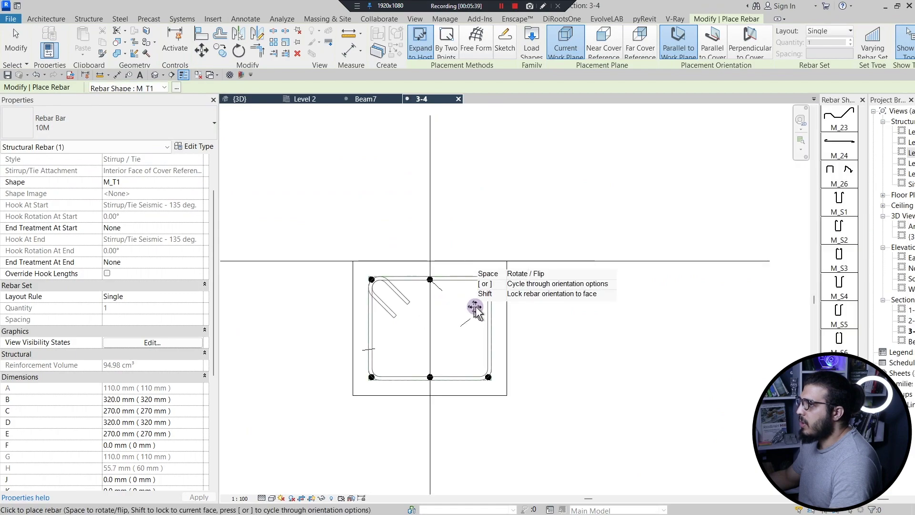
scroll(462, 310, down, 1)
middle_drag(462, 311, 417, 343)
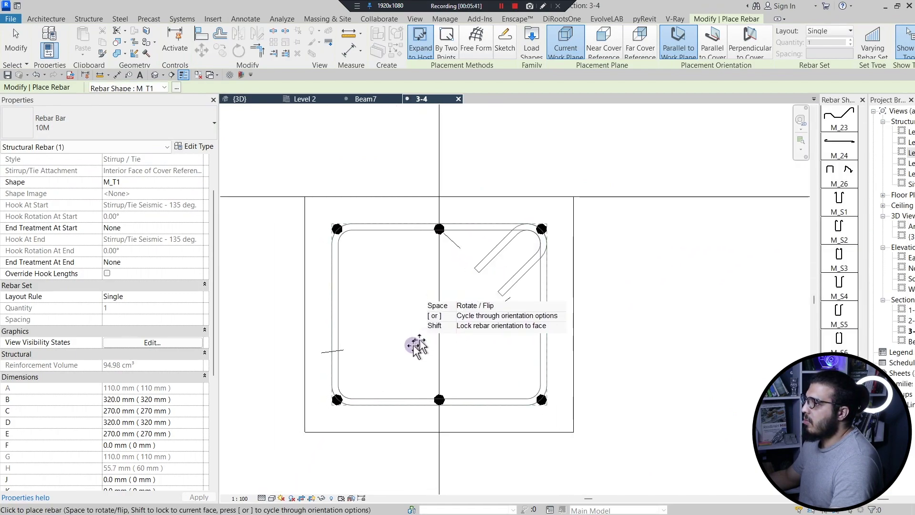
click(480, 278)
key(Escape)
middle_drag(372, 435, 390, 424)
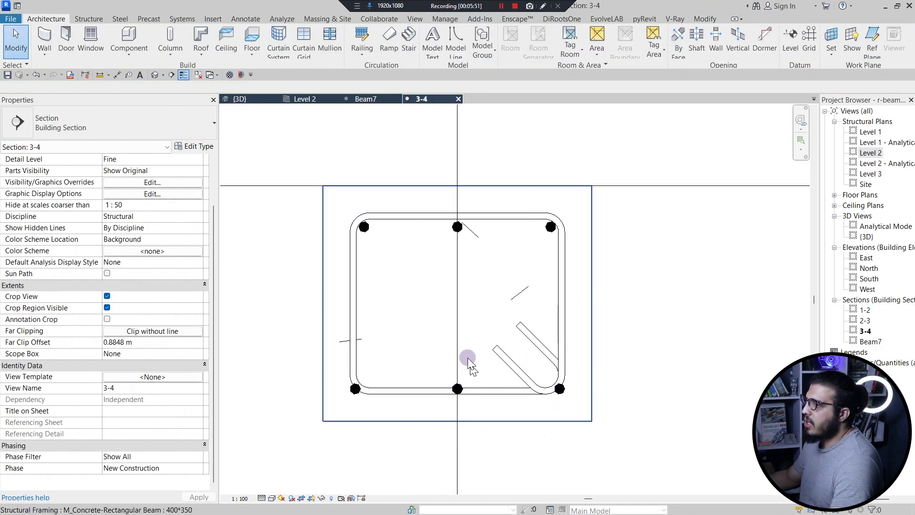
- Pull both ends of the bottom bar set inward so the corner bars fit inside the stirrup, spaced about 0.139 m apart
scroll(467, 358, up, 1)
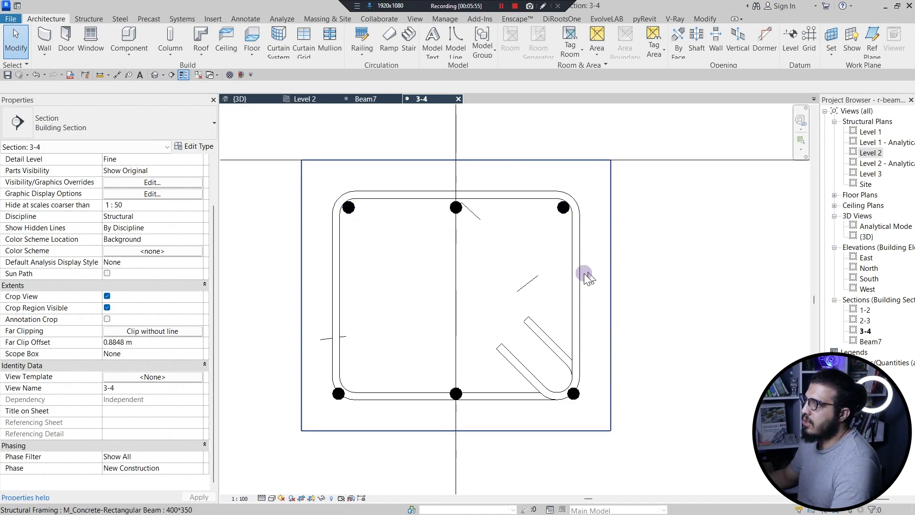
scroll(533, 289, down, 1)
middle_drag(482, 323, 523, 324)
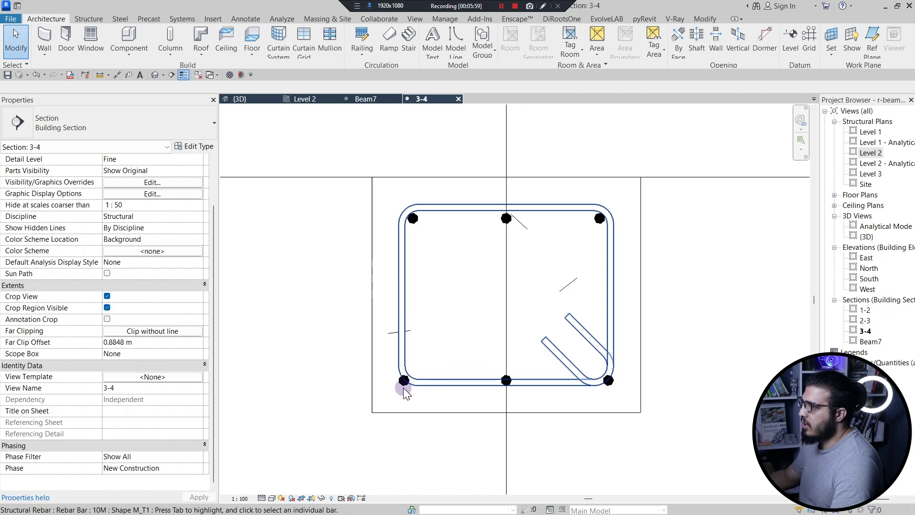
scroll(404, 394, up, 2)
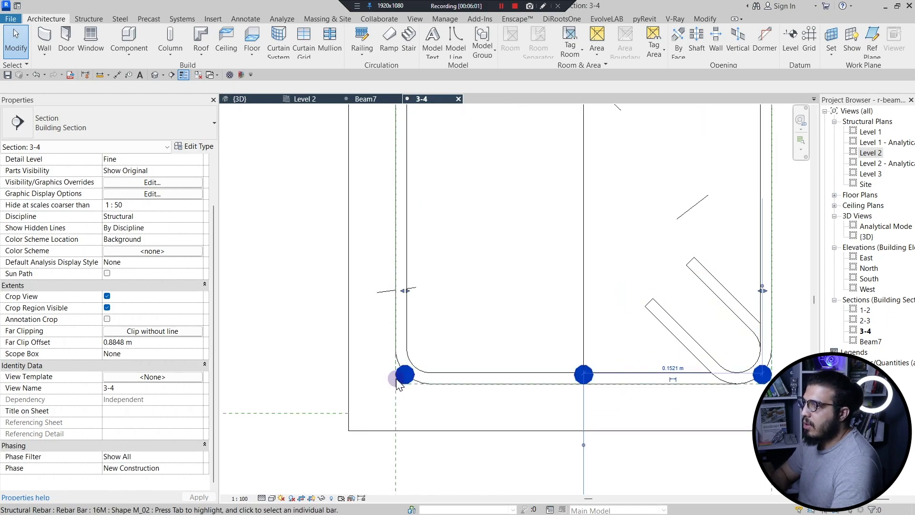
click(397, 379)
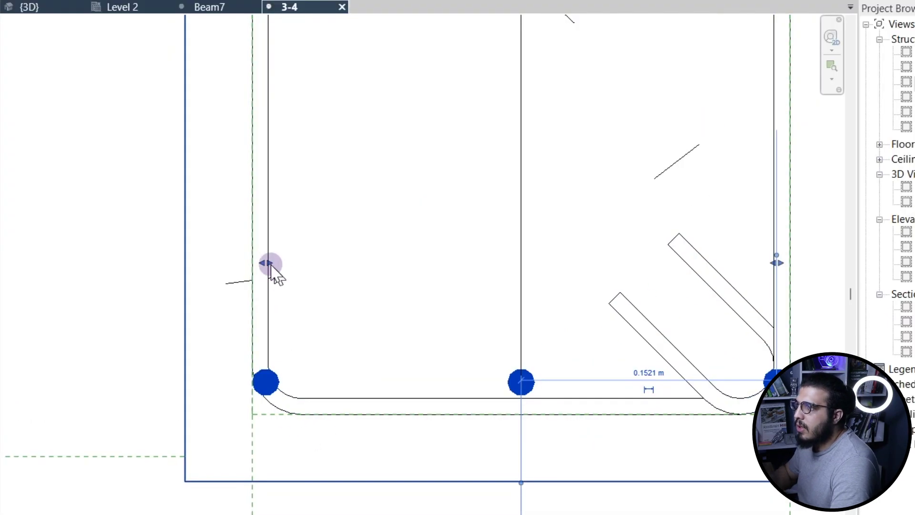
drag(270, 265, 288, 263)
middle_drag(392, 360, 196, 401)
drag(581, 302, 558, 302)
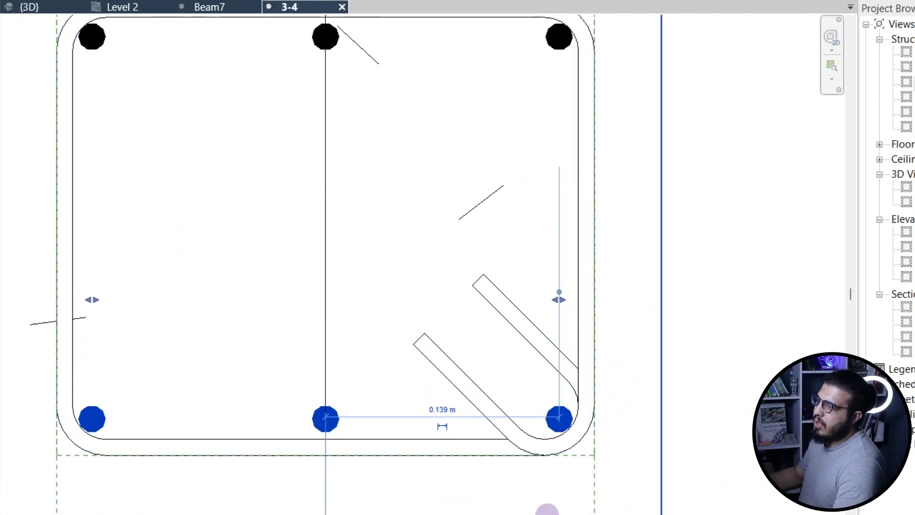
key(Escape)
scroll(543, 510, down, 5)
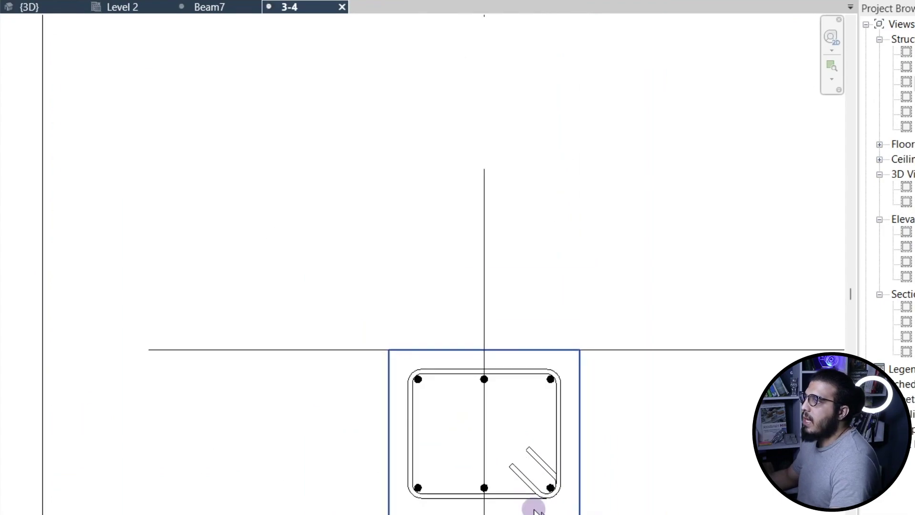
- In the Beam7 section, change the stirrup's layout rule to Maximum Spacing at 100 mm
click(219, 9)
scroll(370, 404, down, 3)
middle_drag(202, 411, 286, 408)
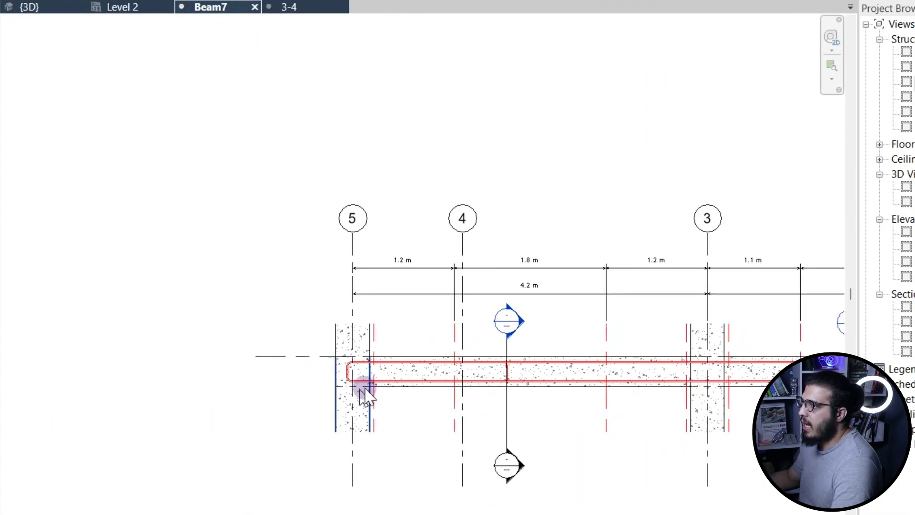
scroll(365, 387, up, 6)
scroll(512, 347, down, 2)
middle_drag(609, 399, 312, 389)
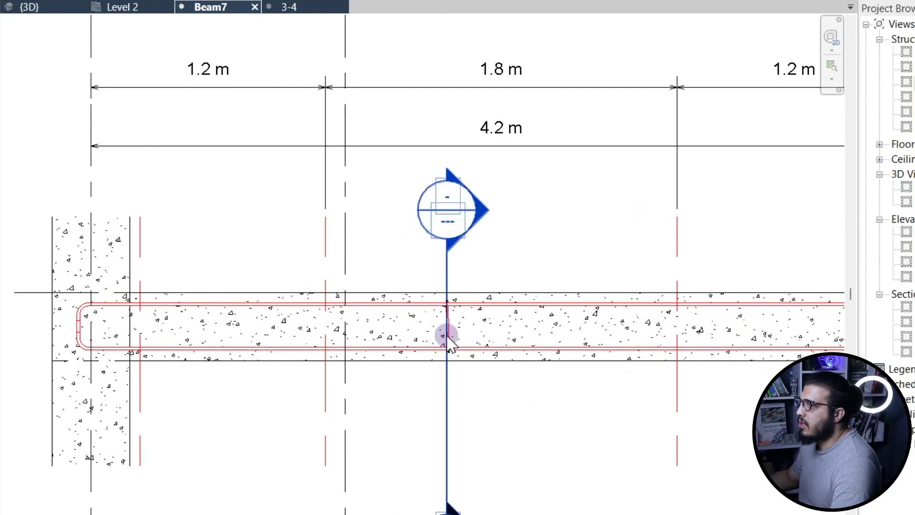
scroll(448, 336, up, 8)
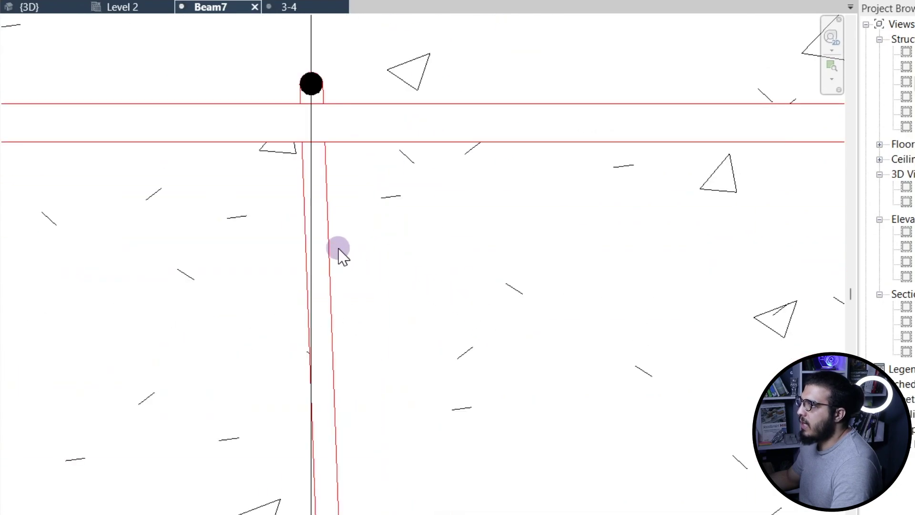
click(341, 253)
scroll(343, 250, down, 5)
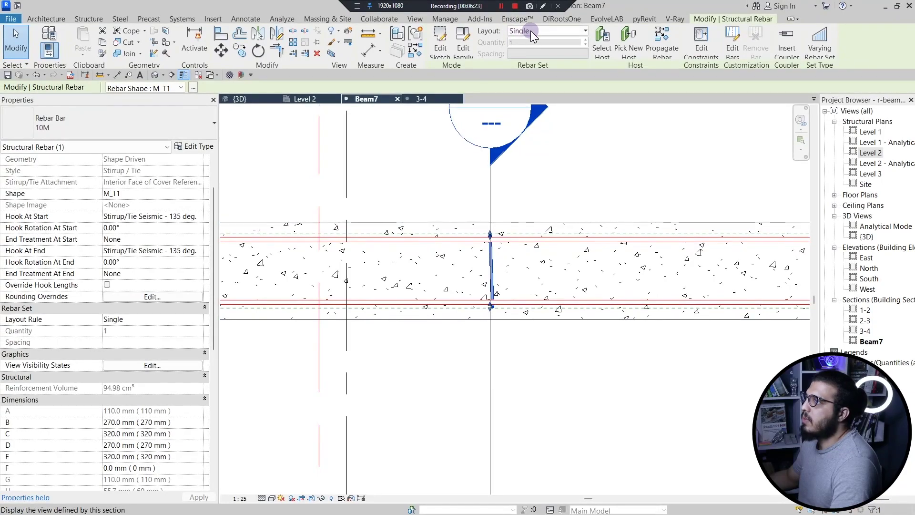
click(531, 31)
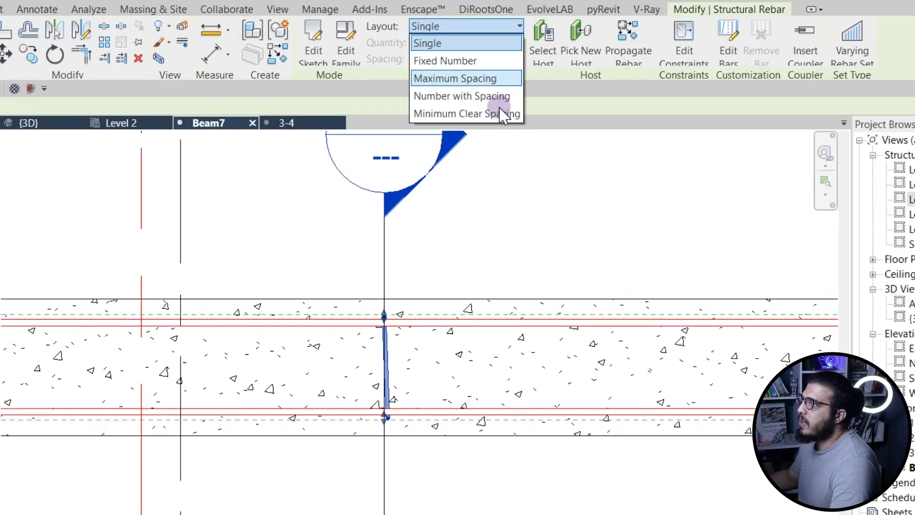
click(467, 78)
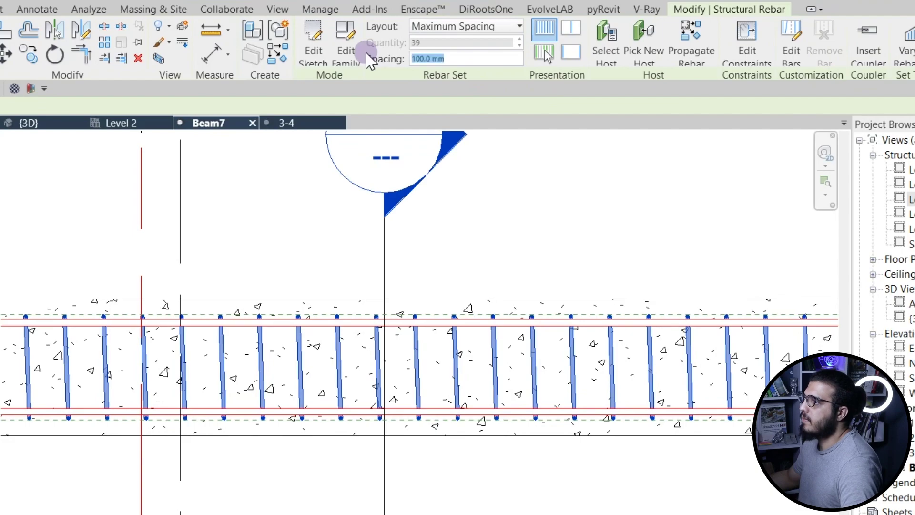
- Adjust both ends of the stirrup set to span from the red line beside the grid 5 column to the 1.2 m zone line
scroll(407, 372, down, 6)
middle_drag(451, 451, 444, 486)
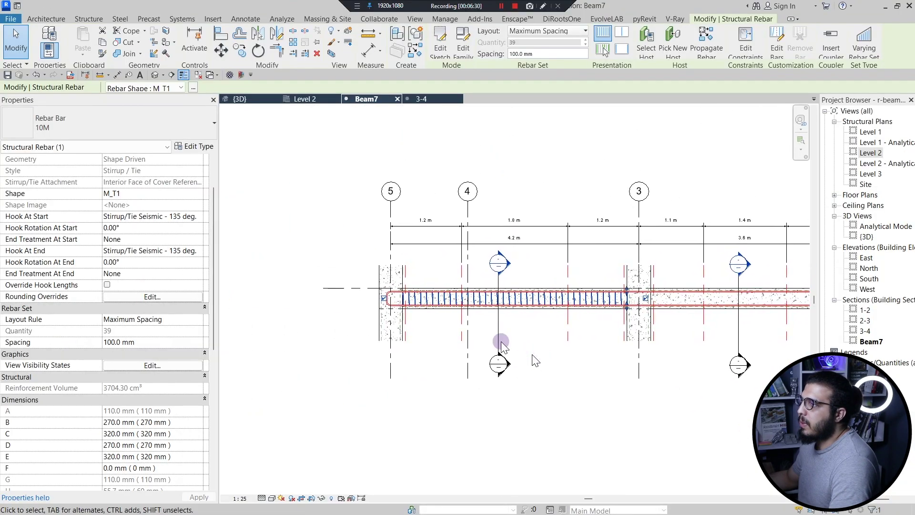
scroll(407, 303, up, 5)
key(Escape)
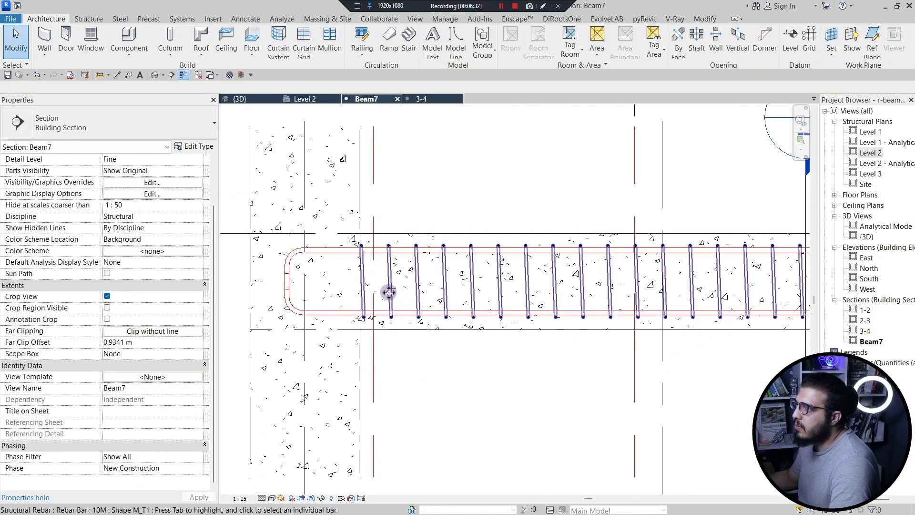
click(389, 292)
scroll(391, 289, up, 4)
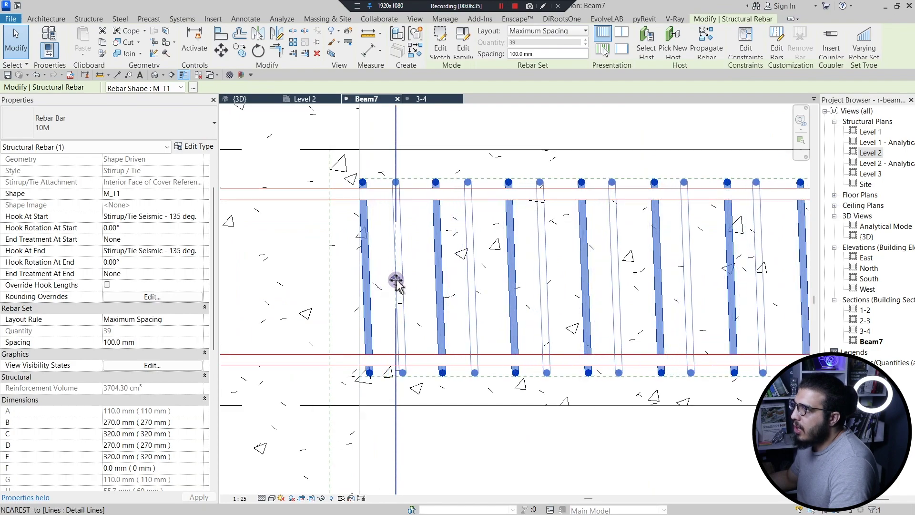
scroll(398, 286, down, 6)
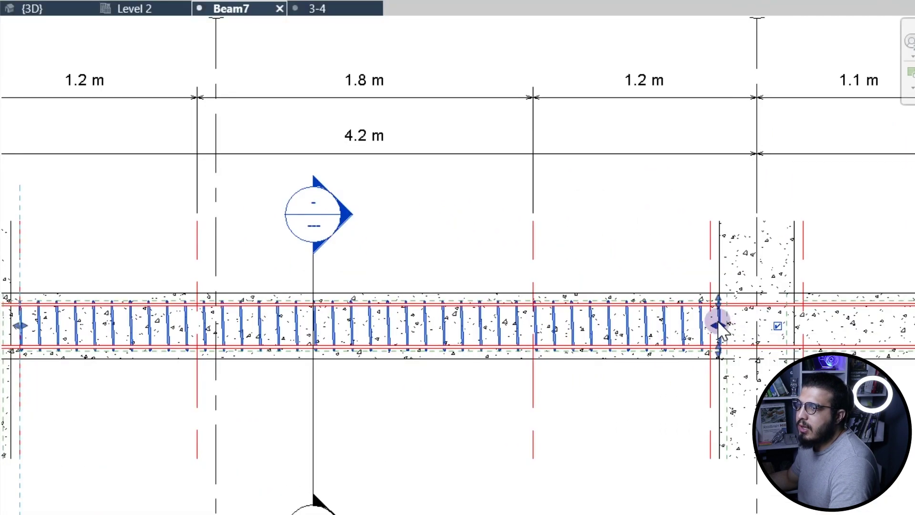
drag(718, 321, 185, 329)
scroll(209, 312, up, 2)
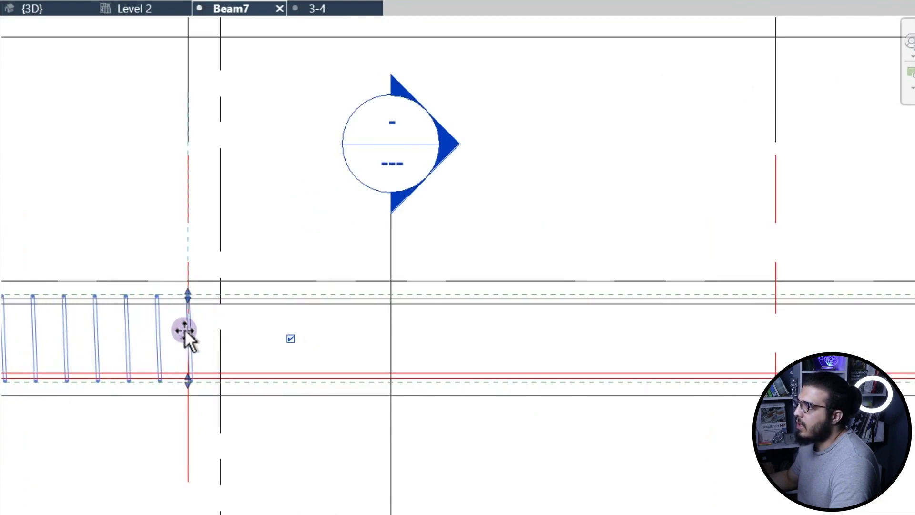
key(Escape)
- Mirror the grid 5 stirrup set about a vertical axis drawn at the span's midpoint, filling the 1.2 m zone beside grid 3
scroll(182, 329, down, 2)
middle_drag(174, 371, 299, 360)
click(226, 330)
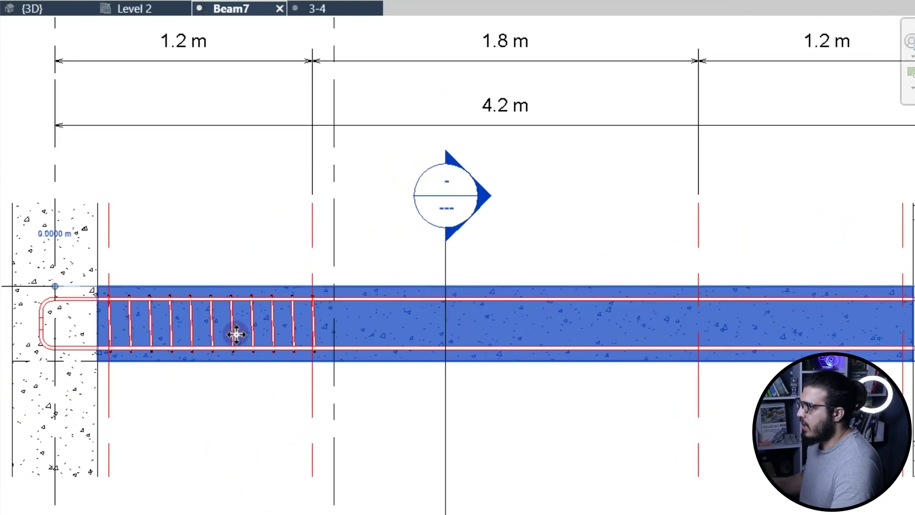
key(Escape)
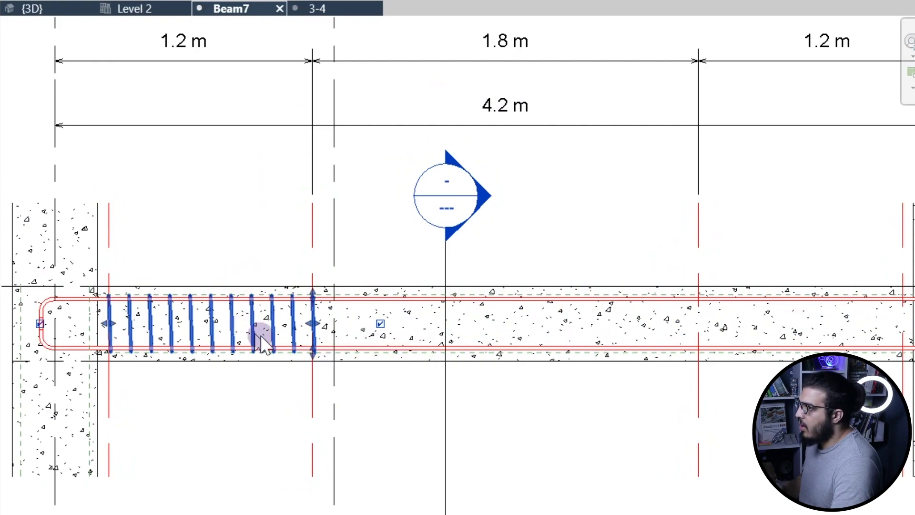
mouse_move(659, 425)
middle_down()
mouse_move(529, 424)
mouse_move(497, 410)
middle_up()
key(d)
key(m)
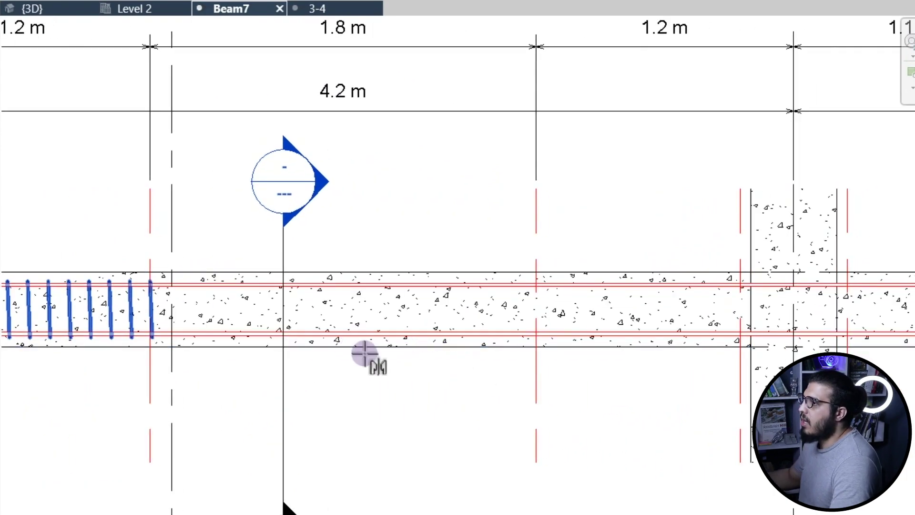
drag(343, 346, 355, 428)
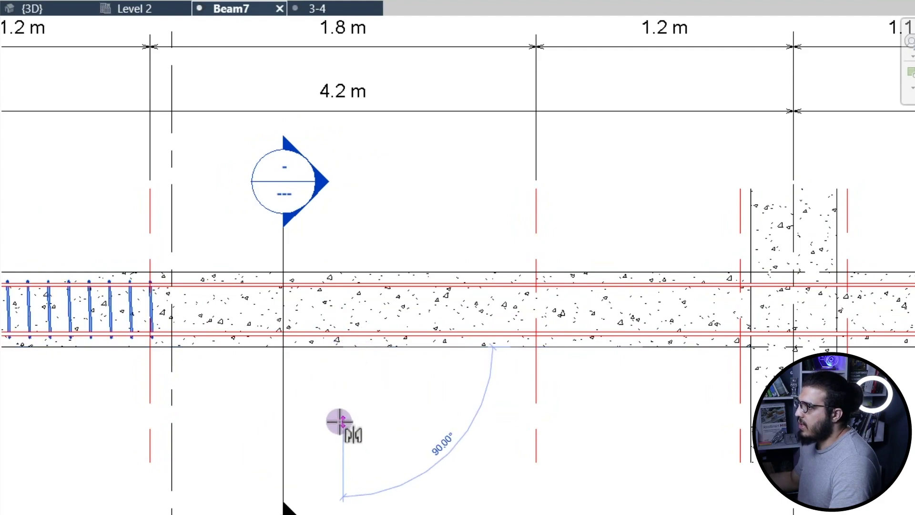
click(339, 422)
click(487, 418)
- Copy the stirrup set beside grid 3 into the middle 1.8 m zone of the span
scroll(546, 381, down, 1)
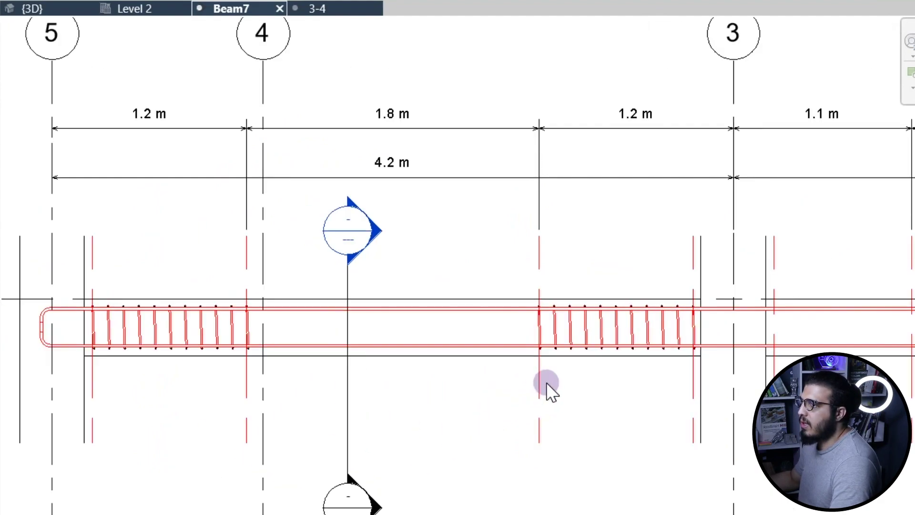
scroll(639, 338, up, 3)
scroll(456, 325, down, 1)
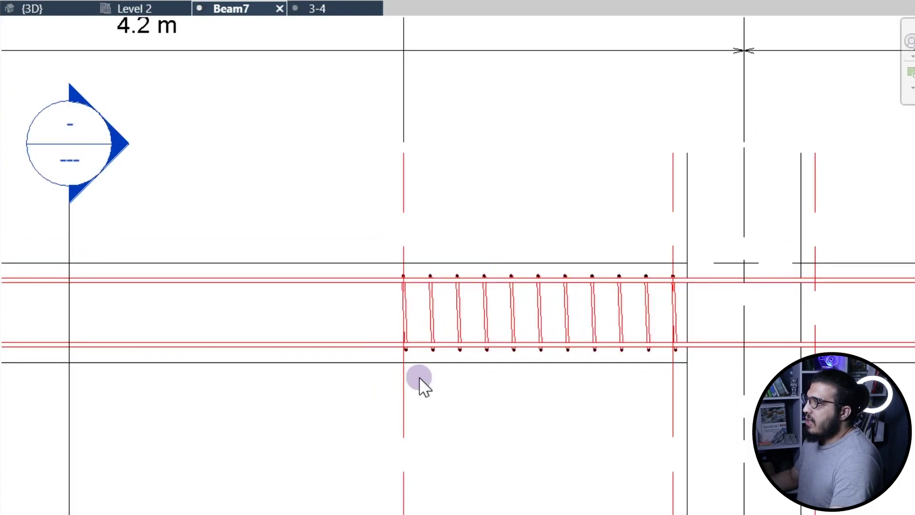
middle_drag(419, 377, 535, 376)
click(547, 267)
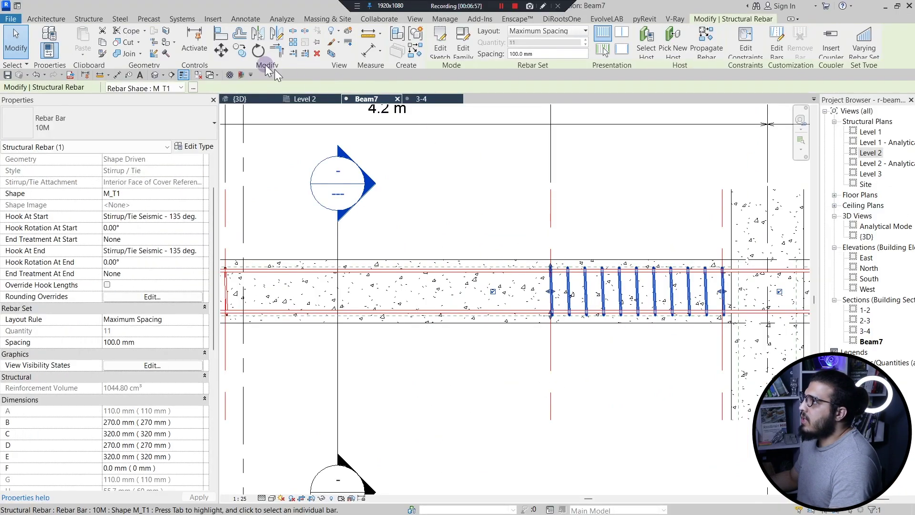
click(233, 54)
click(722, 291)
middle_drag(446, 292, 546, 292)
scroll(548, 291, down, 1)
click(566, 294)
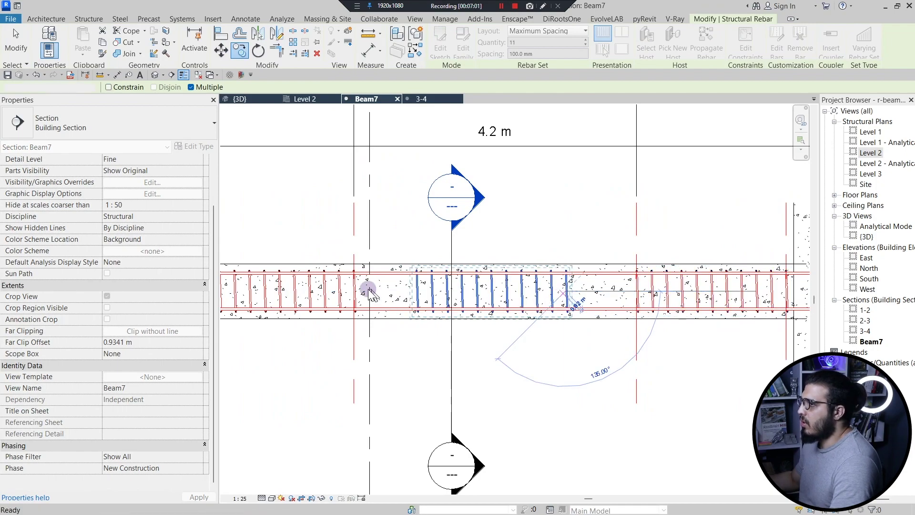
key(Escape)
key(Escape)
- Examine how the middle stirrup set sits relative to the end-zone stirrups and the red zone lines
scroll(369, 290, up, 2)
scroll(504, 311, down, 2)
scroll(502, 298, up, 1)
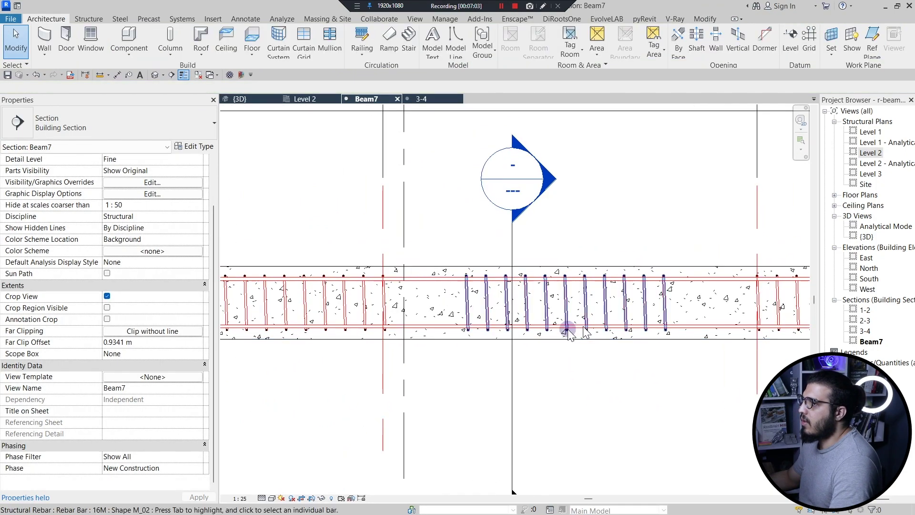
middle_drag(521, 341, 448, 361)
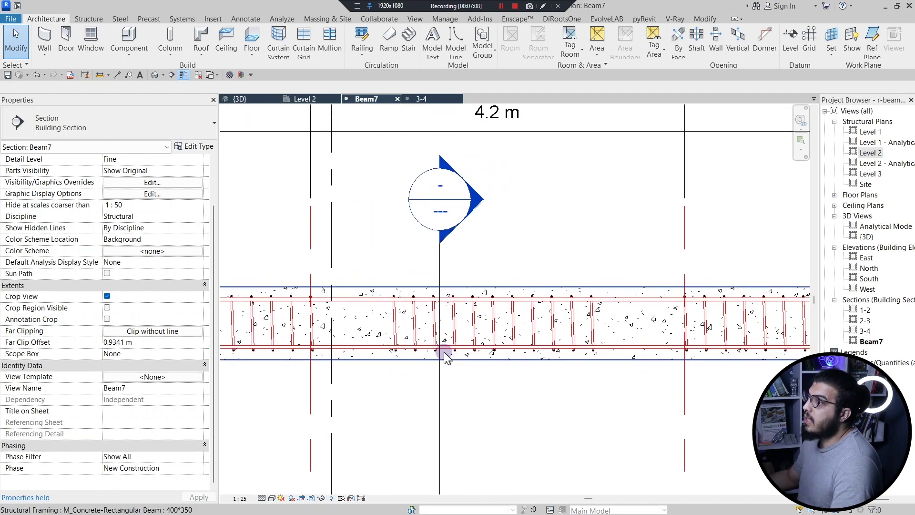
scroll(436, 353, up, 1)
middle_drag(387, 321, 456, 324)
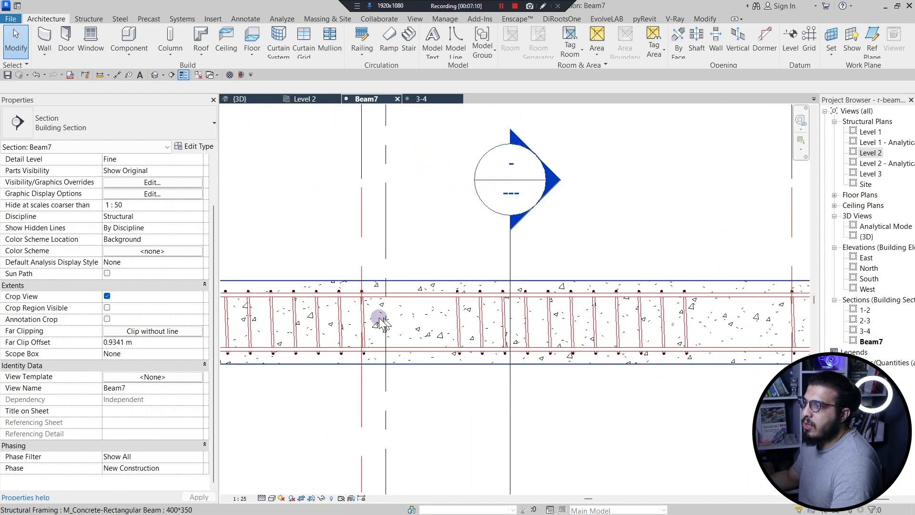
middle_drag(520, 356, 347, 360)
scroll(524, 324, down, 2)
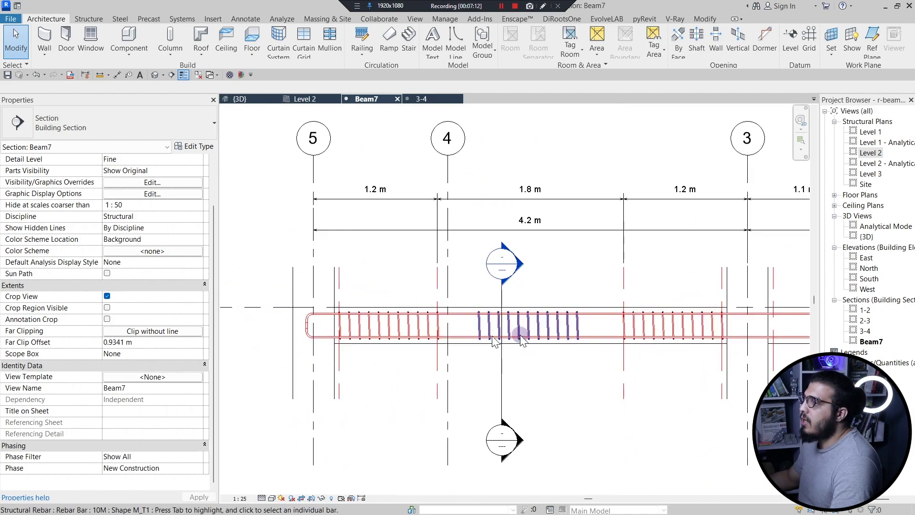
scroll(419, 327, up, 4)
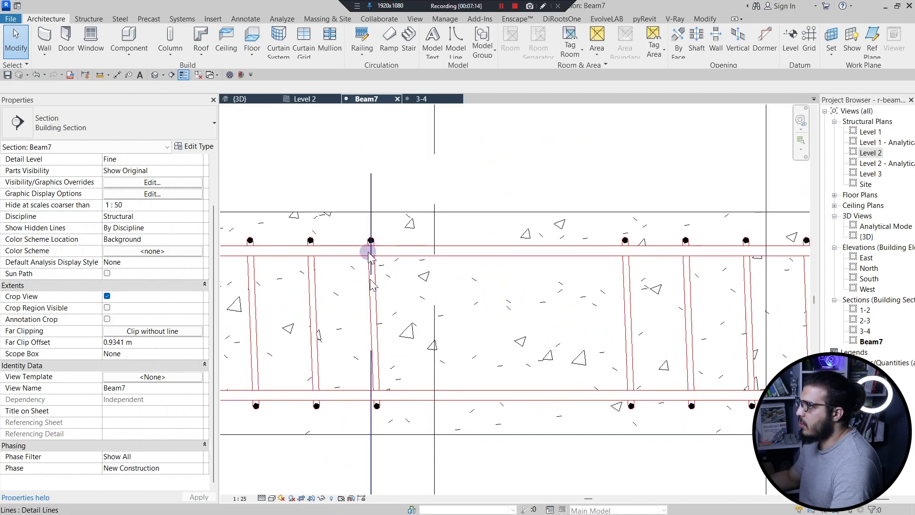
scroll(372, 292, down, 3)
scroll(454, 384, up, 2)
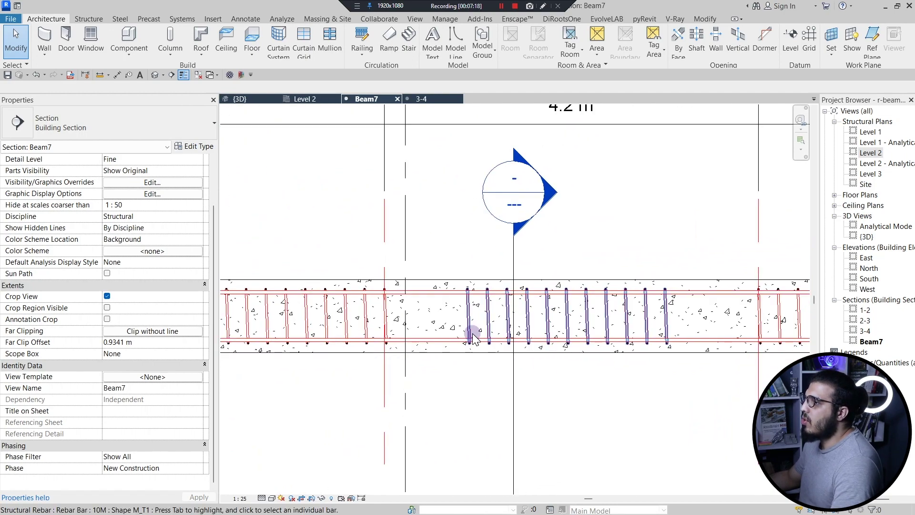
- Exclude the first and last bars of the middle stirrup set
scroll(469, 324, up, 2)
click(467, 312)
scroll(491, 337, down, 2)
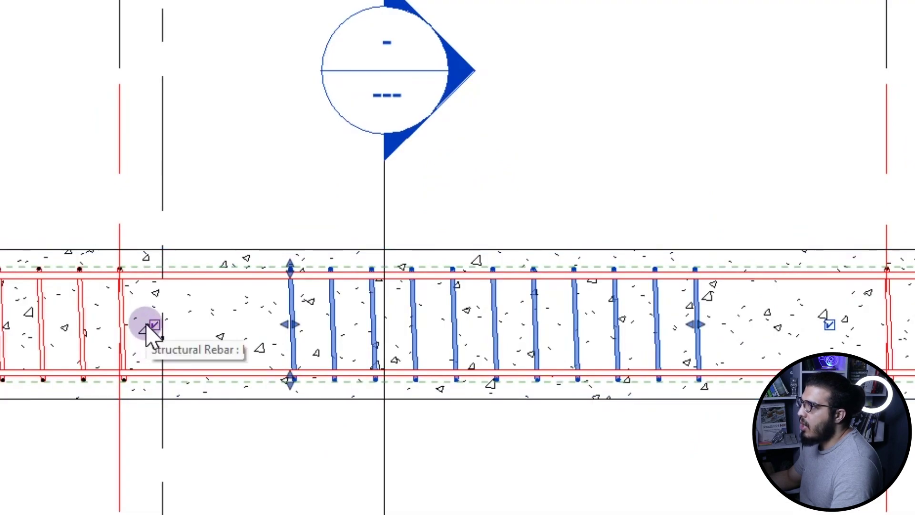
click(153, 326)
click(830, 325)
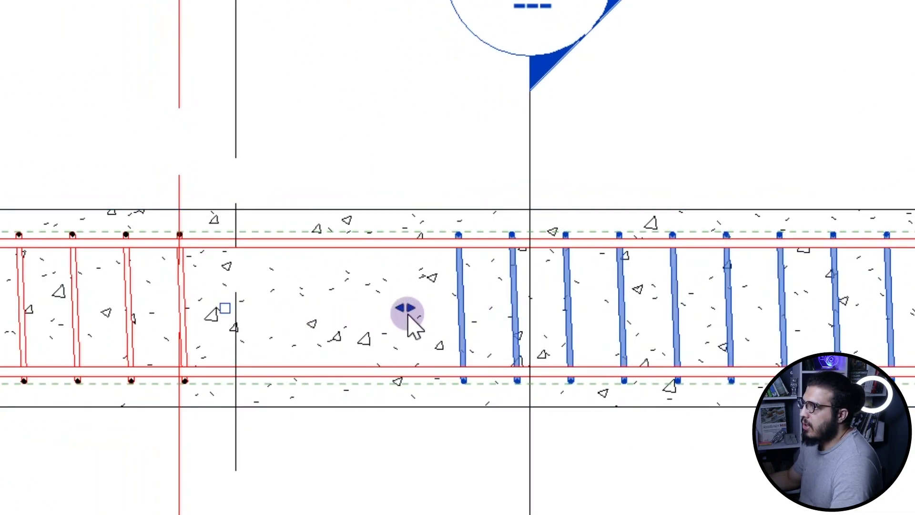
- Stretch both ends of the middle stirrup set to the red lines bounding the 1.8 m zone
drag(403, 308, 181, 410)
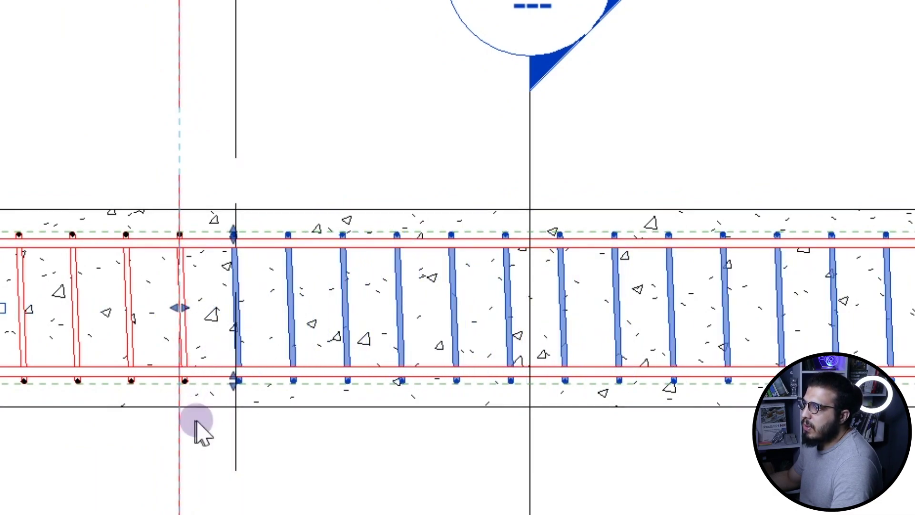
scroll(292, 417, down, 2)
middle_drag(483, 474, 112, 455)
drag(248, 349, 411, 350)
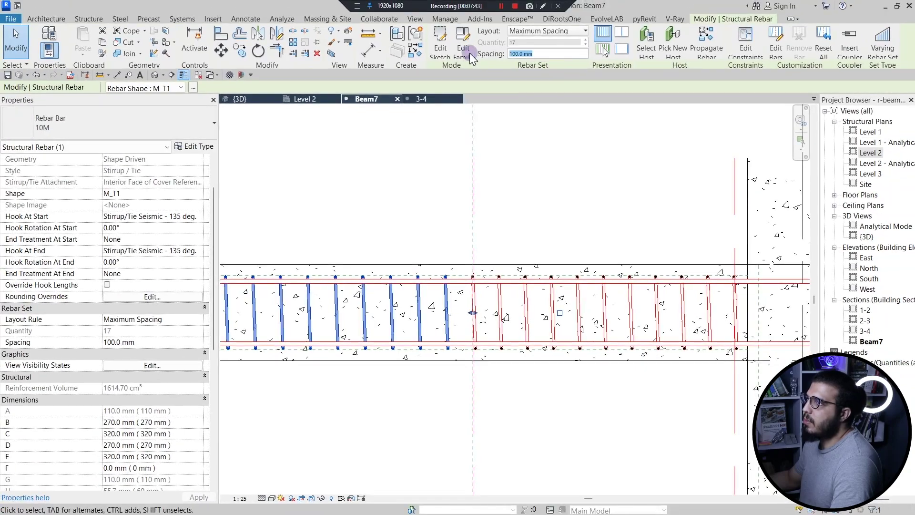
- Set the middle stirrup set's maximum spacing to 200 mm
text(200)
key(Return)
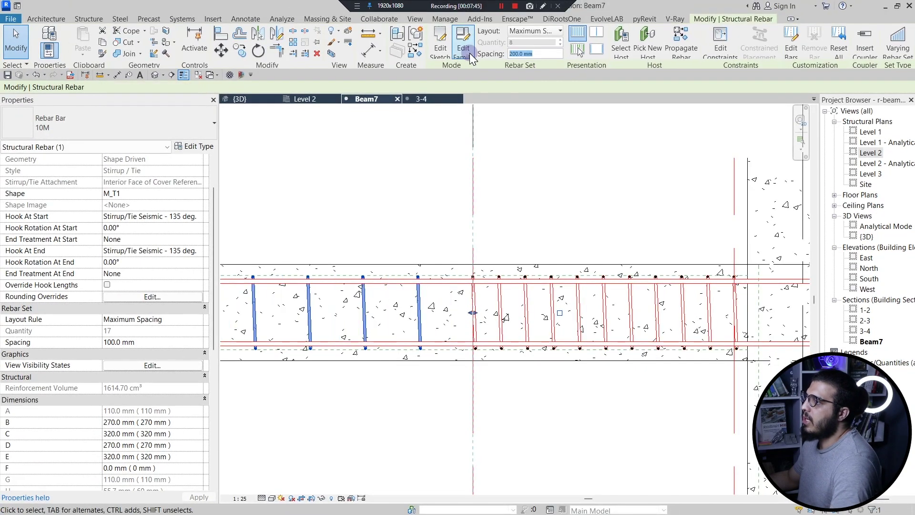
click(474, 372)
scroll(474, 370, down, 5)
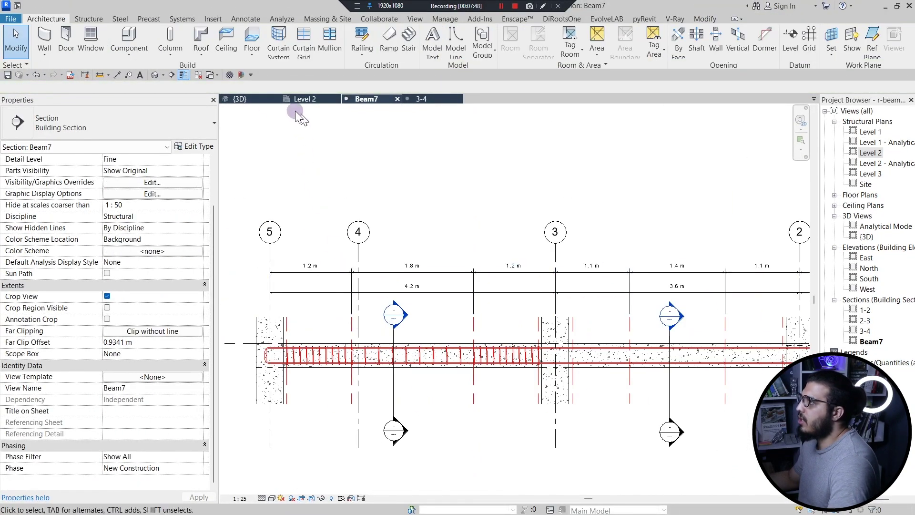
- Examine the stirrup zones of the first span in the 3D view and in the Beam7 section
click(258, 99)
shift+middle_drag(527, 336, 521, 400)
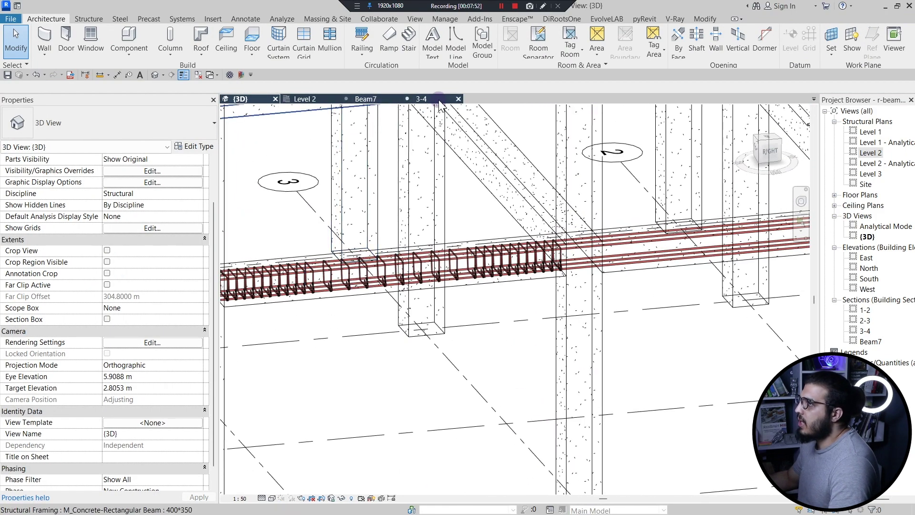
click(439, 99)
click(366, 99)
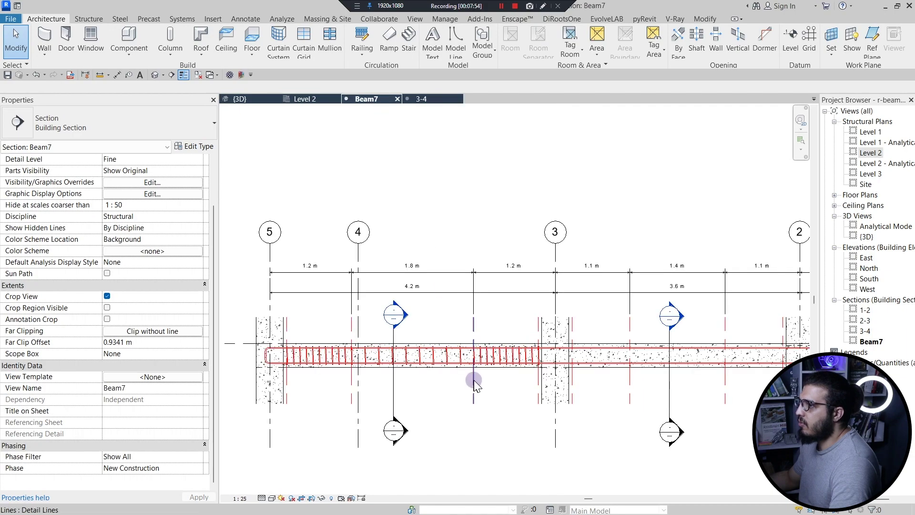
scroll(491, 410, down, 2)
scroll(387, 355, up, 4)
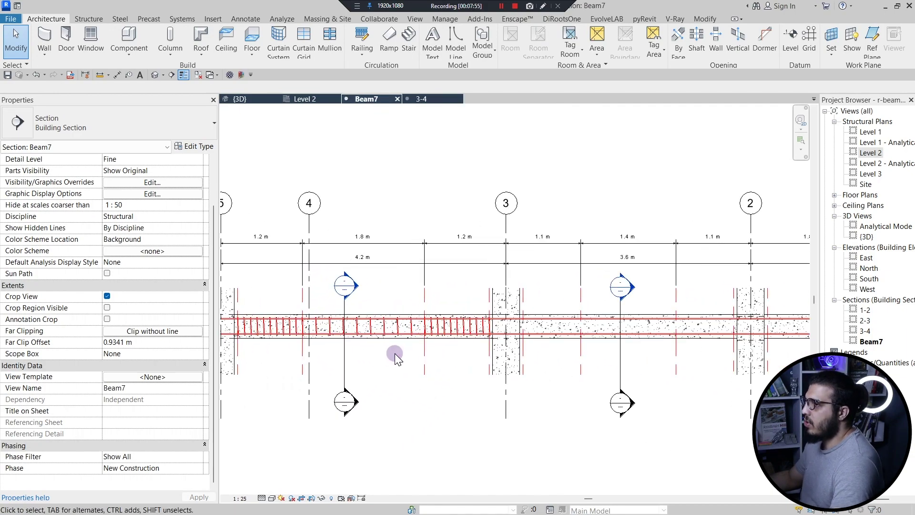
scroll(386, 359, up, 2)
middle_drag(548, 374, 679, 415)
scroll(401, 351, up, 4)
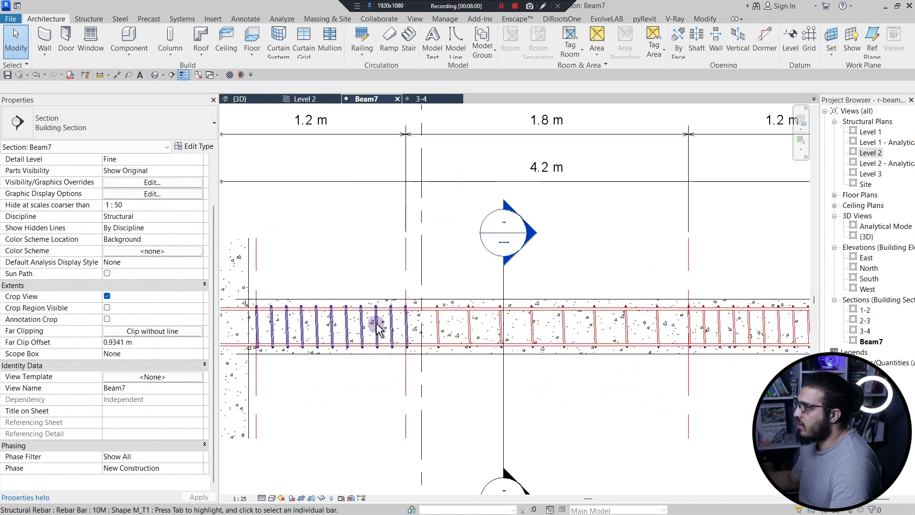
- Start propagating the first span's three stirrup sets with alignment by face, using that beam's top face as the source
click(471, 328)
ctrl+click(470, 324)
middle_drag(666, 373, 507, 372)
middle_drag(585, 353, 523, 352)
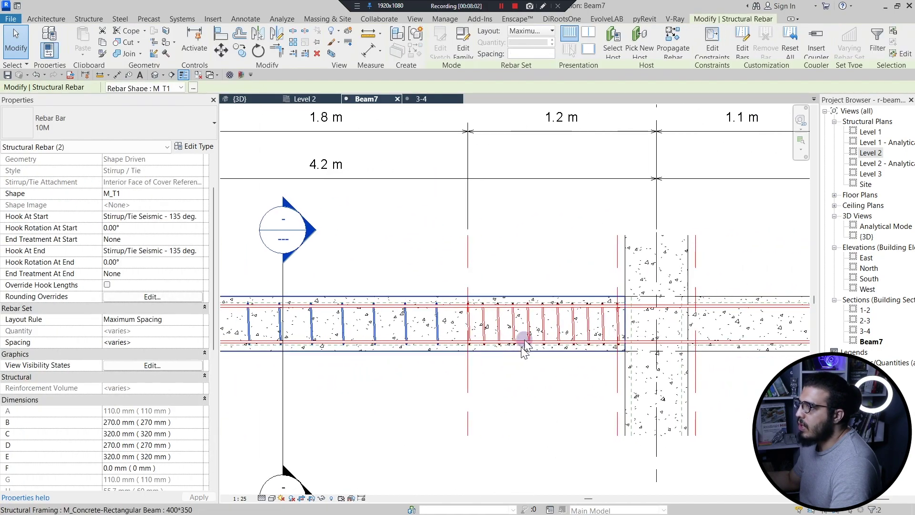
ctrl+click(527, 328)
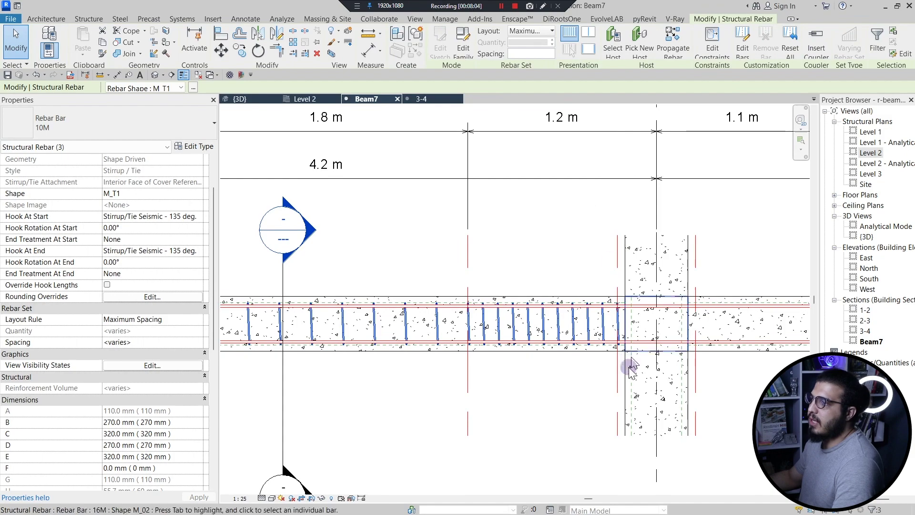
middle_drag(499, 329, 571, 351)
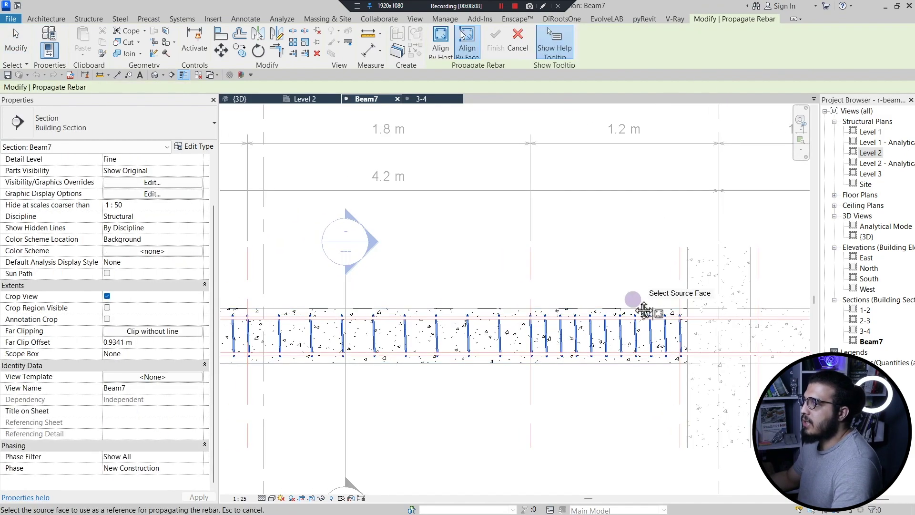
middle_drag(632, 305, 561, 271)
scroll(579, 272, up, 2)
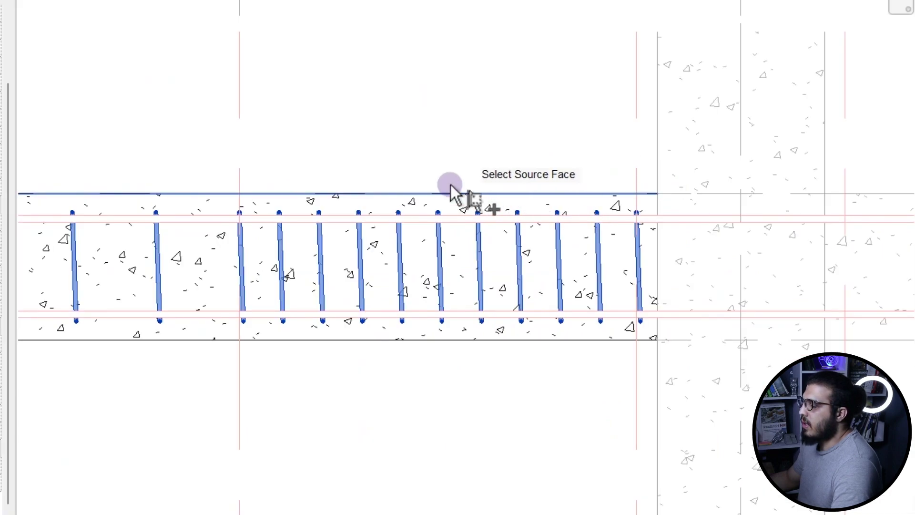
click(492, 193)
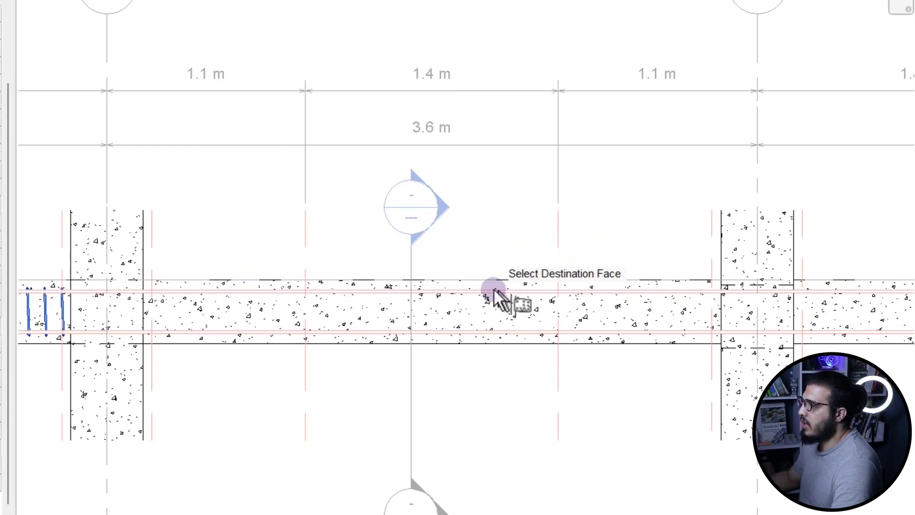
- Propagate the three stirrup sets to the top faces of the 3.6 m and 6 m spans and finish
middle_drag(224, 323, 699, 280)
scroll(453, 282, down, 3)
middle_drag(654, 318, 511, 316)
scroll(342, 275, up, 3)
middle_drag(678, 273, 408, 262)
click(541, 234)
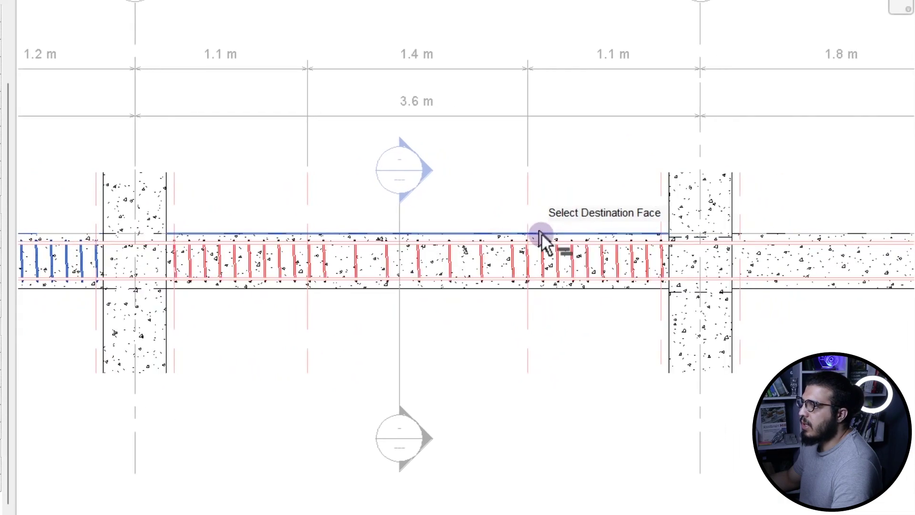
middle_drag(658, 350, 372, 339)
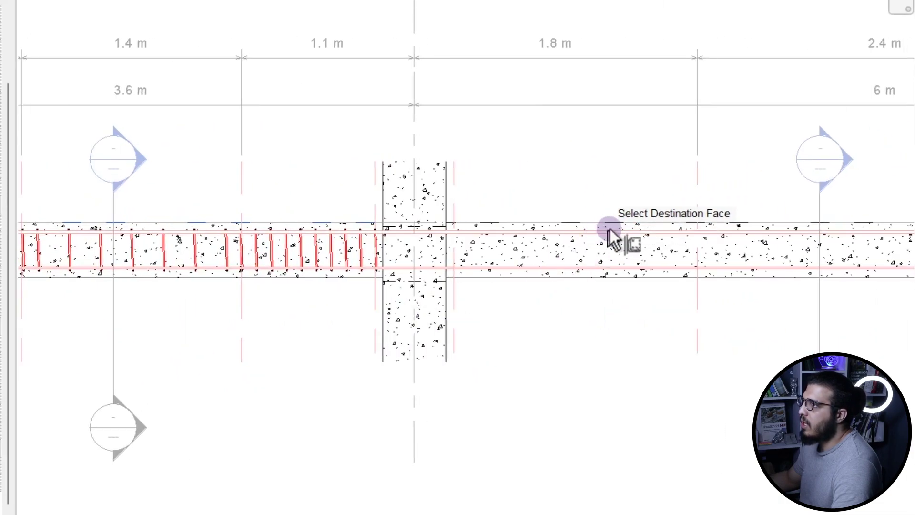
click(646, 222)
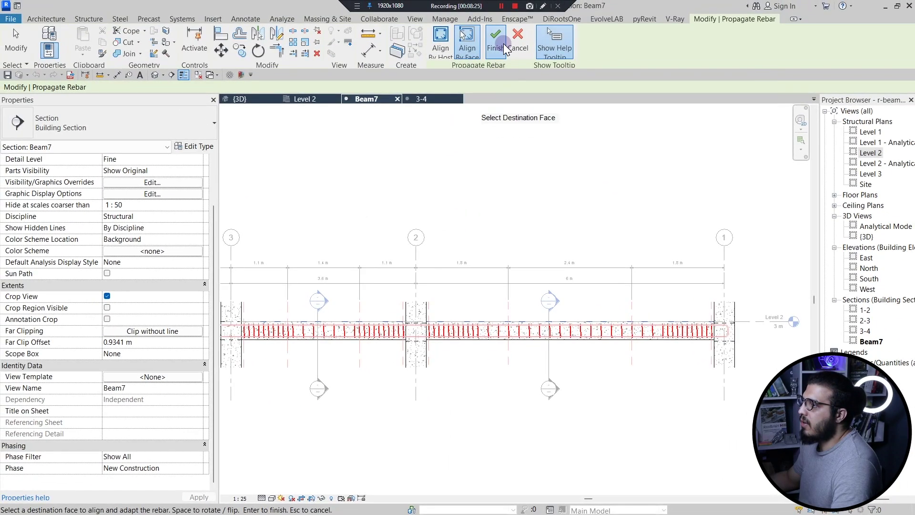
click(496, 41)
- Shorten the 100 mm stirrup set beside grid 3 in the 3.6 m span to the red line ending its 1.1 m zone
middle_drag(360, 355, 562, 355)
scroll(388, 343, up, 5)
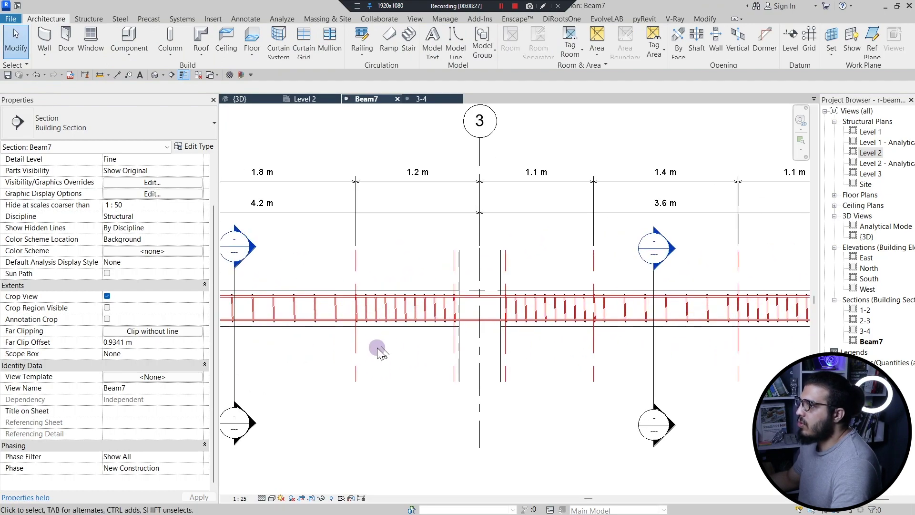
mouse_move(382, 349)
middle_down()
mouse_move(608, 380)
mouse_move(391, 356)
middle_up()
scroll(599, 375, down, 4)
scroll(491, 325, up, 5)
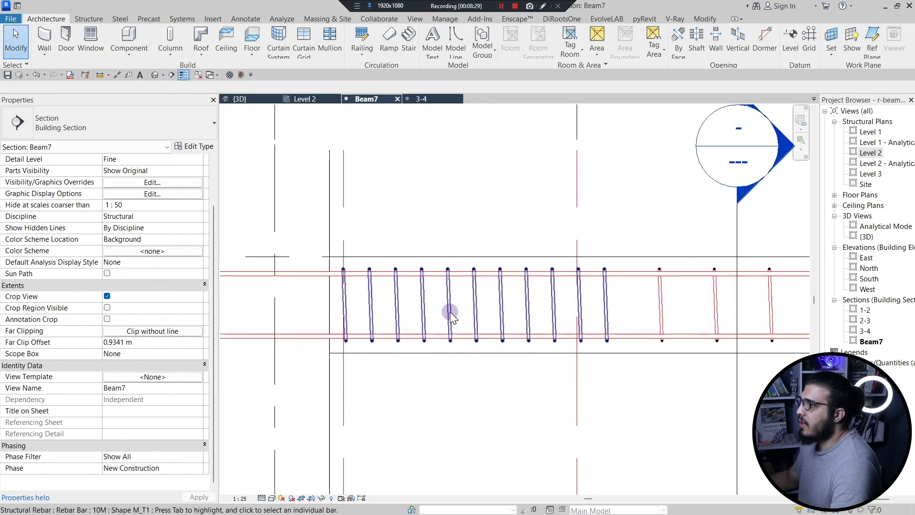
click(334, 278)
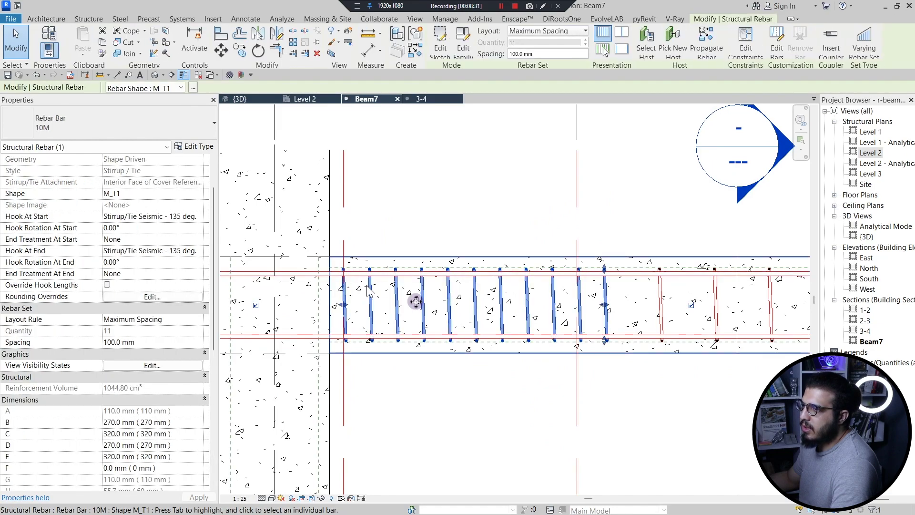
scroll(519, 310, up, 2)
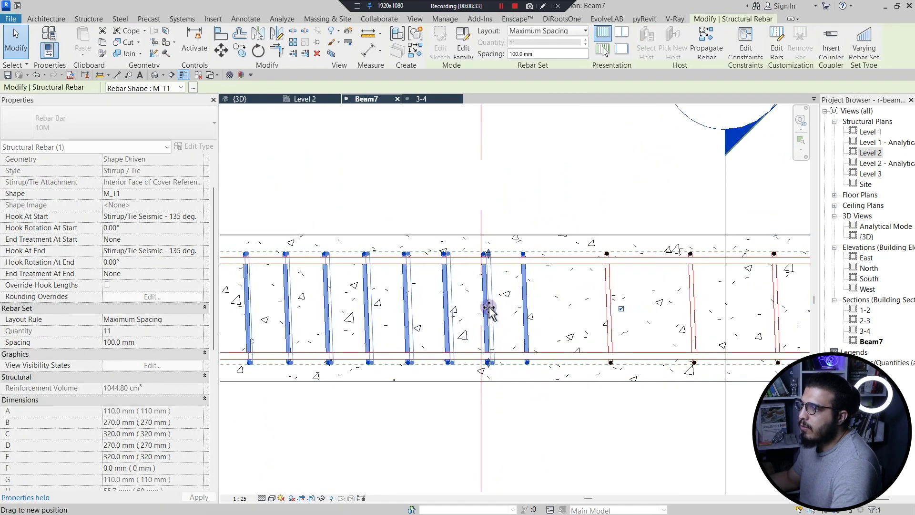
key(Escape)
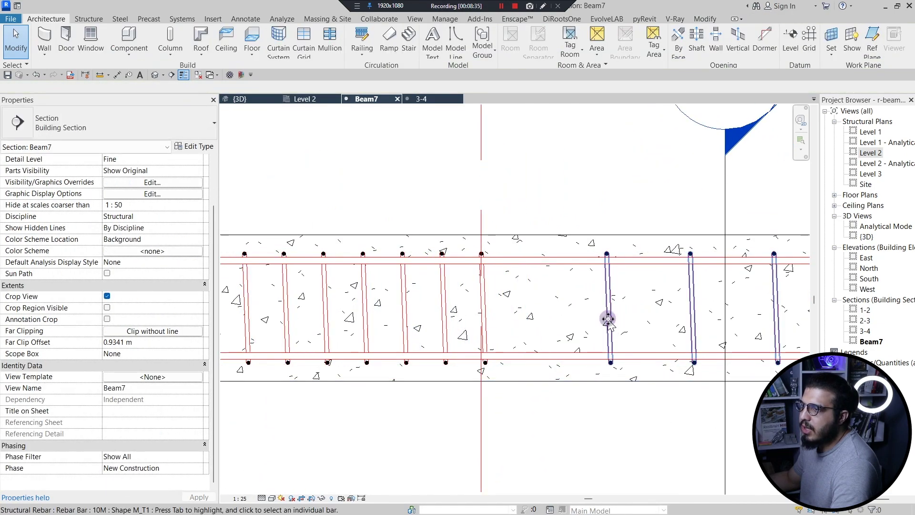
- Stretch both ends of the 3.6 m span's middle stirrup set to the red lines bounding the 1.4 m zone
click(608, 320)
drag(489, 308, 482, 309)
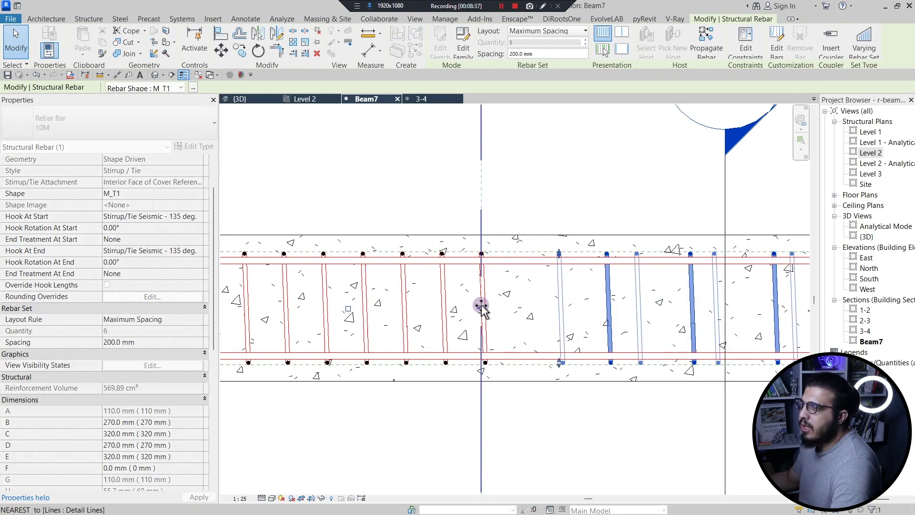
scroll(521, 373, down, 3)
middle_drag(663, 403, 442, 388)
scroll(526, 336, up, 3)
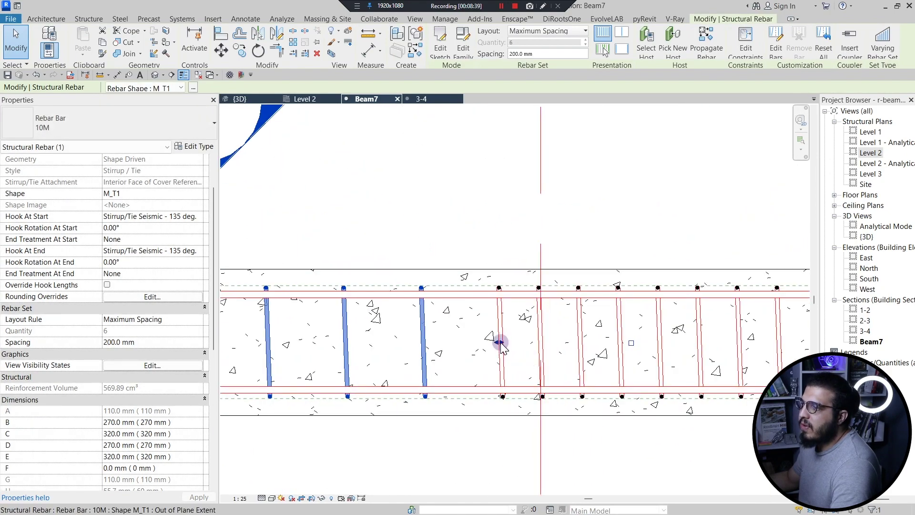
key(Escape)
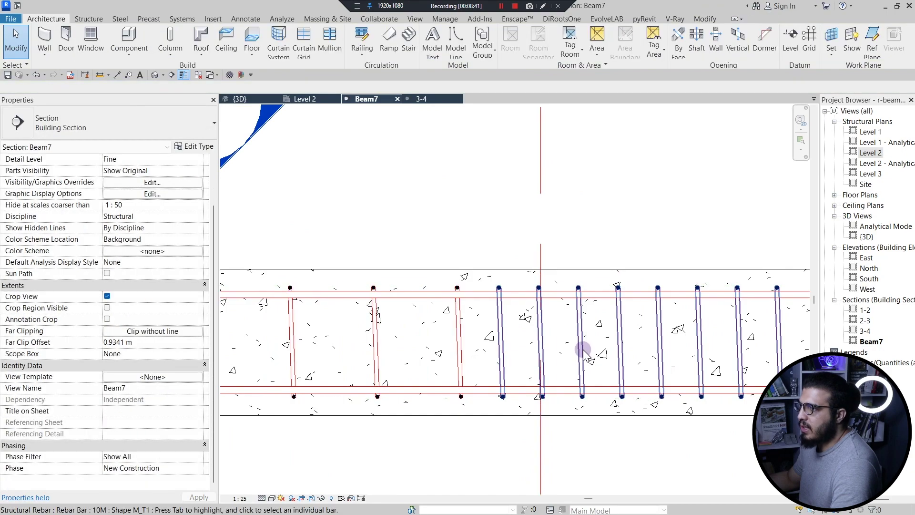
- Shorten the 100 mm stirrup set beside grid 2 in the 3.6 m span to the red line starting its 1.1 m zone
click(583, 350)
middle_drag(583, 351, 498, 332)
drag(413, 326, 455, 326)
scroll(502, 369, down, 4)
middle_drag(705, 423, 510, 405)
scroll(523, 353, up, 3)
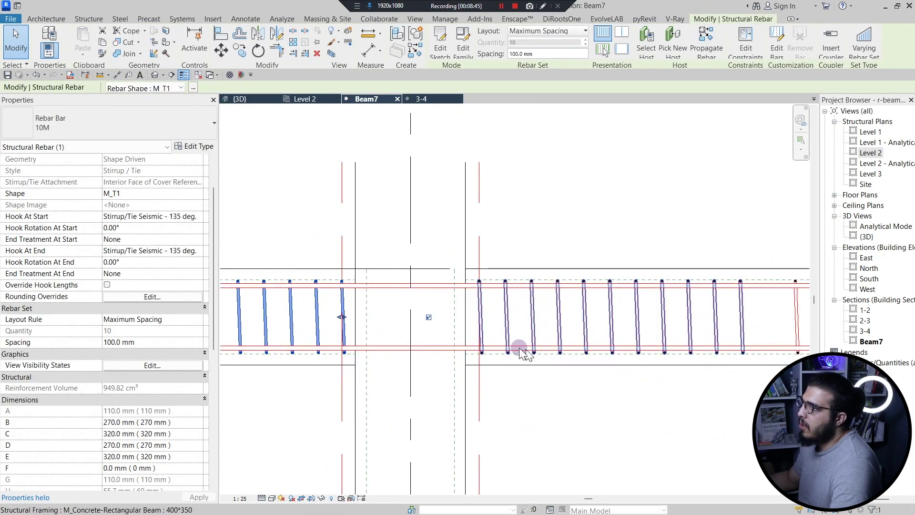
middle_drag(656, 355, 499, 366)
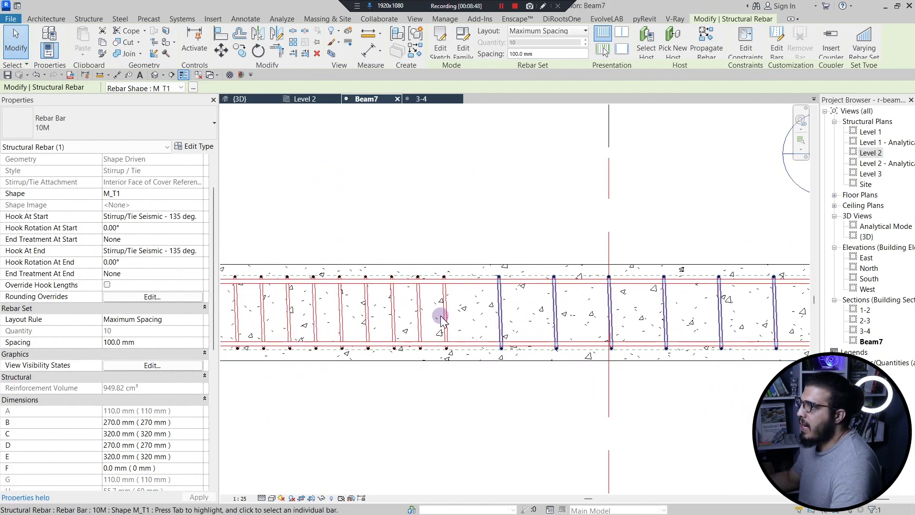
key(Escape)
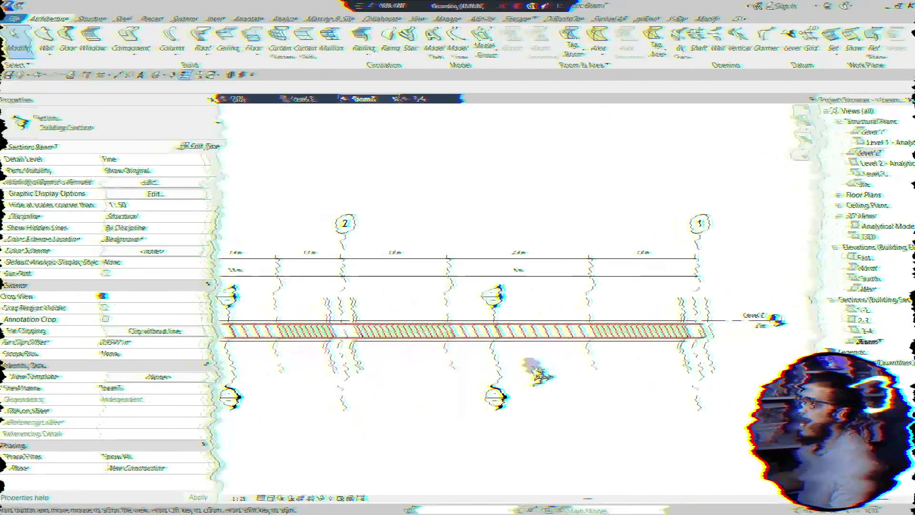
- Examine the stirrup zones of all the beam's spans in the 3D view
click(295, 232)
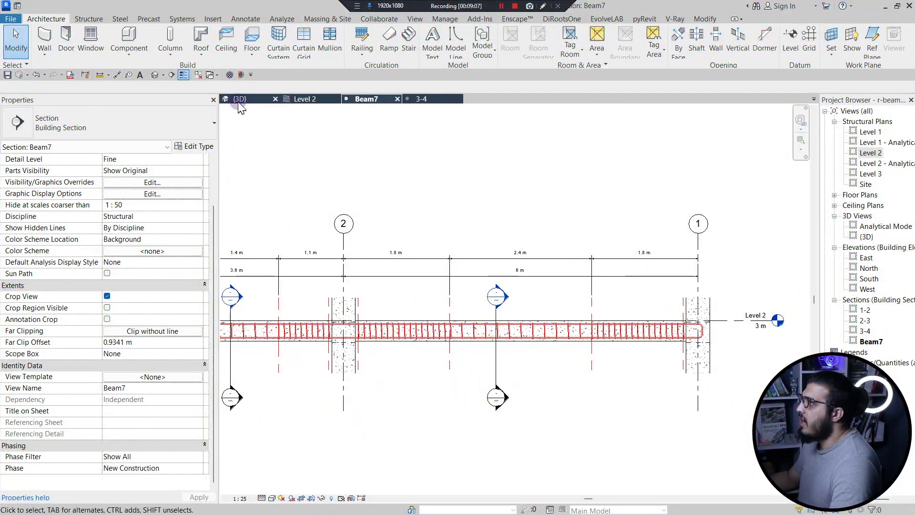
click(238, 100)
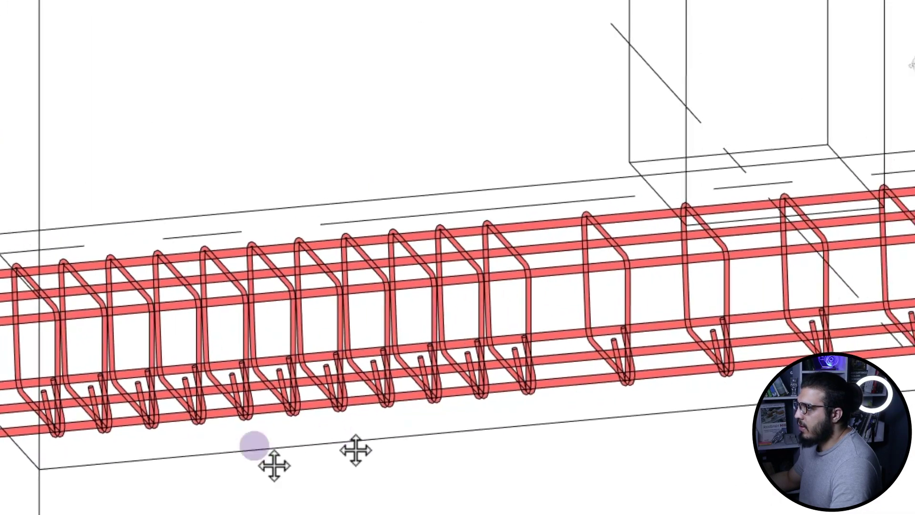
click(429, 360)
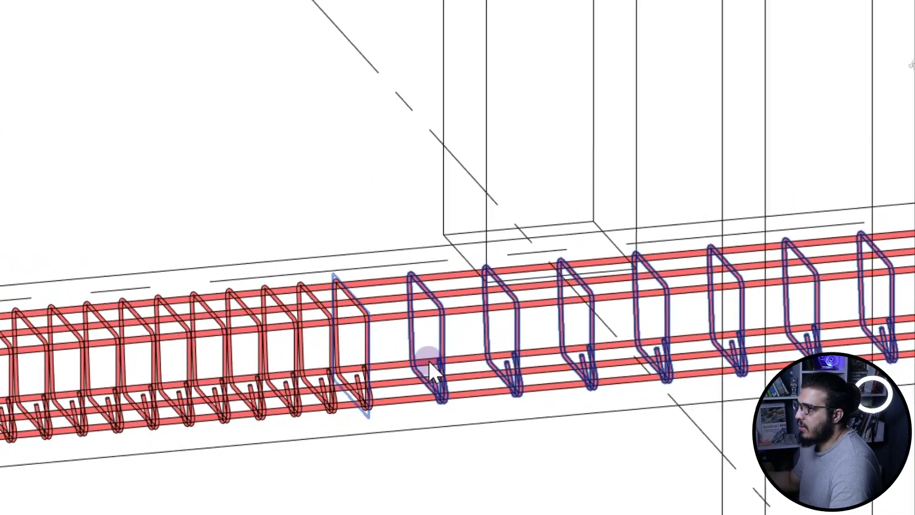
scroll(428, 360, down, 3)
middle_drag(593, 484, 484, 469)
scroll(503, 480, down, 6)
middle_drag(612, 513, 364, 465)
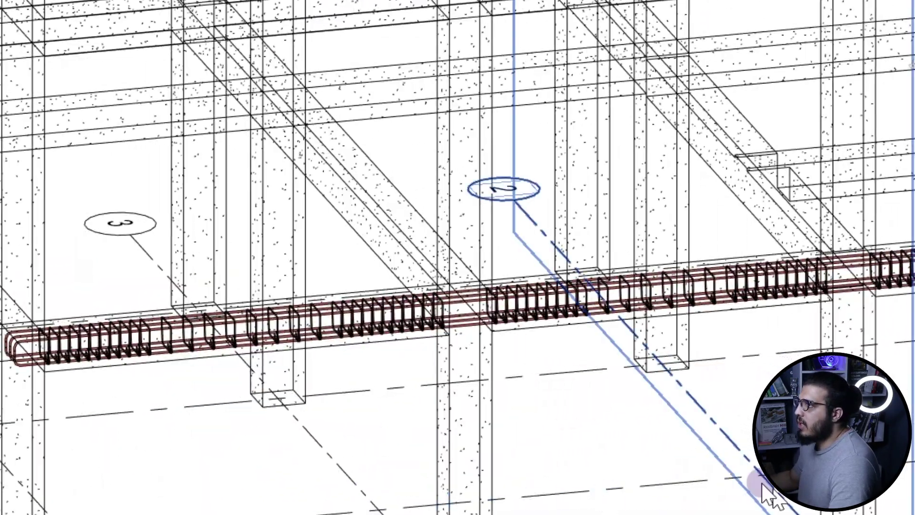
scroll(302, 241, down, 5)
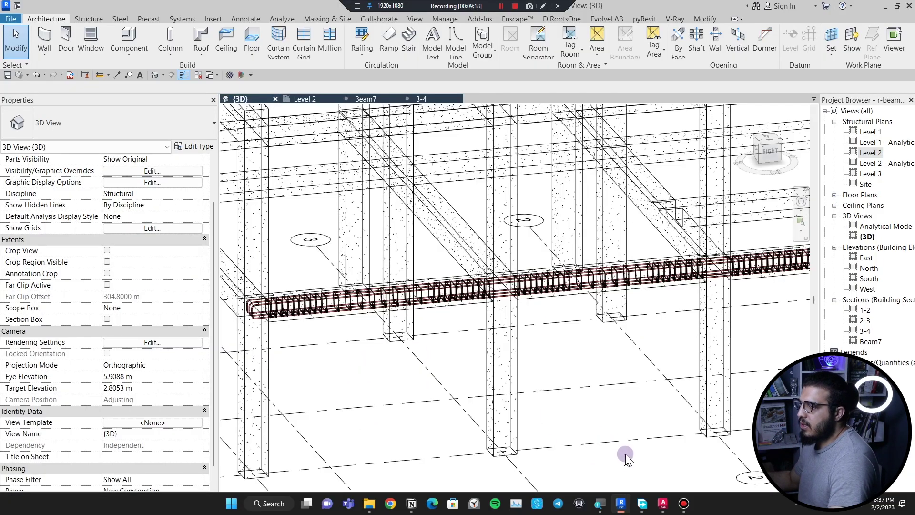
- Switch to AutoCAD and examine the longitudinal and additional bars along all three spans of the BEAM - 7 elevation
key(super)
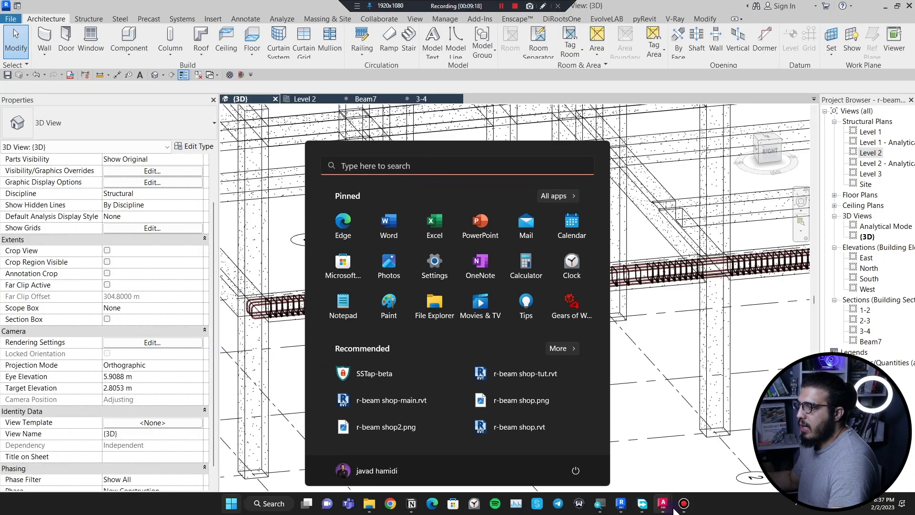
mouse_move(674, 510)
click(665, 448)
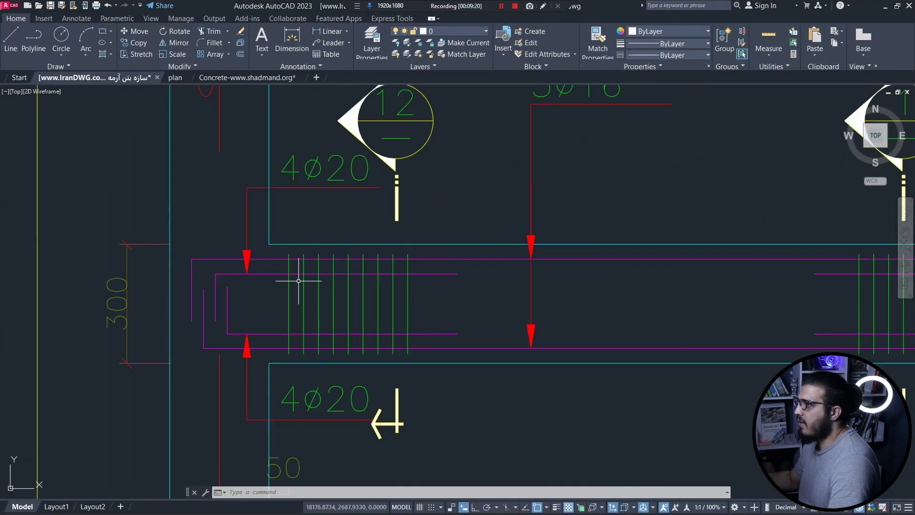
scroll(269, 329, down, 3)
middle_drag(506, 351, 356, 351)
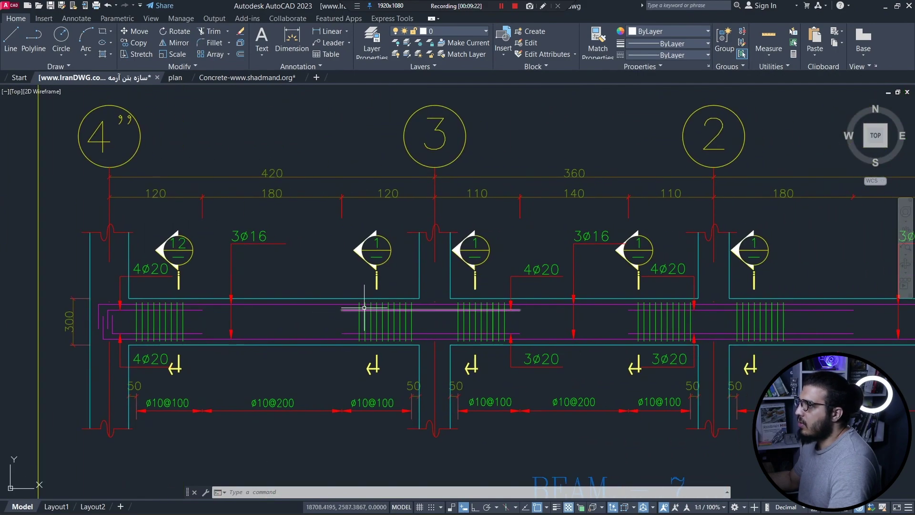
middle_drag(534, 364, 234, 355)
middle_drag(497, 304, 347, 307)
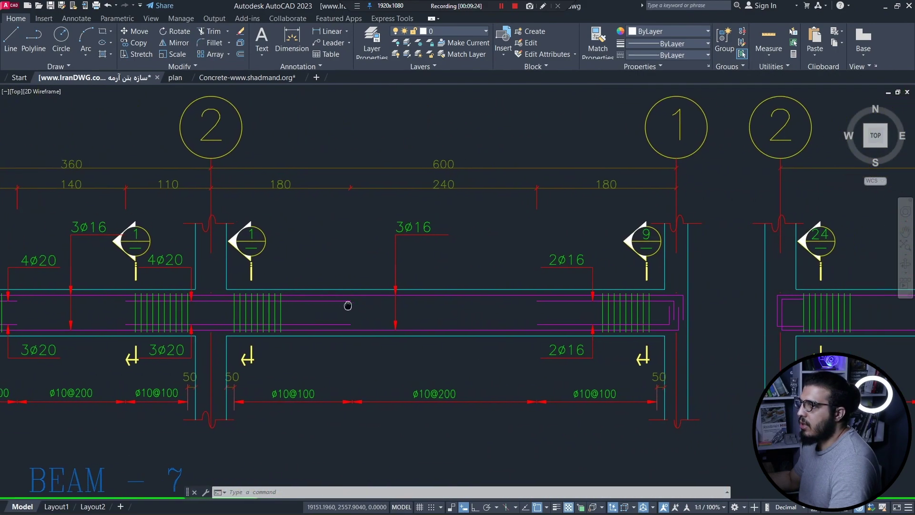
scroll(482, 380, down, 4)
scroll(434, 388, down, 5)
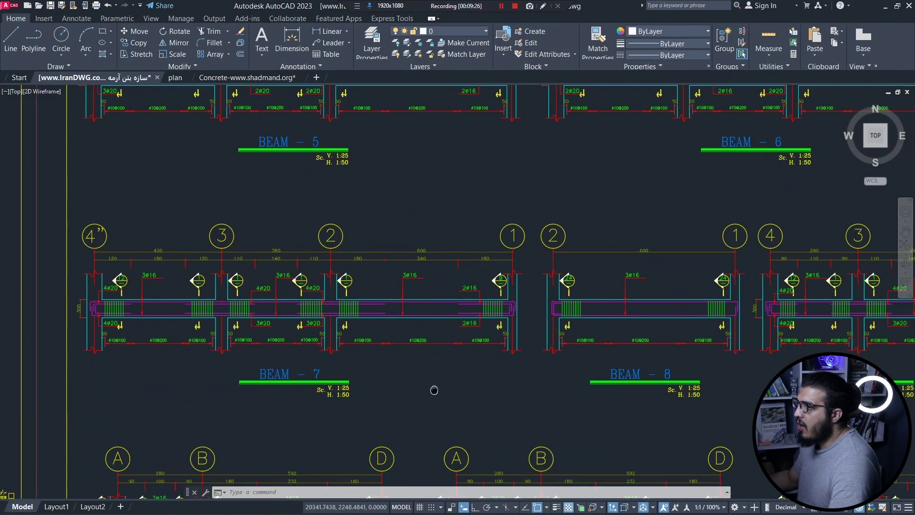
scroll(337, 372, up, 9)
scroll(327, 348, down, 7)
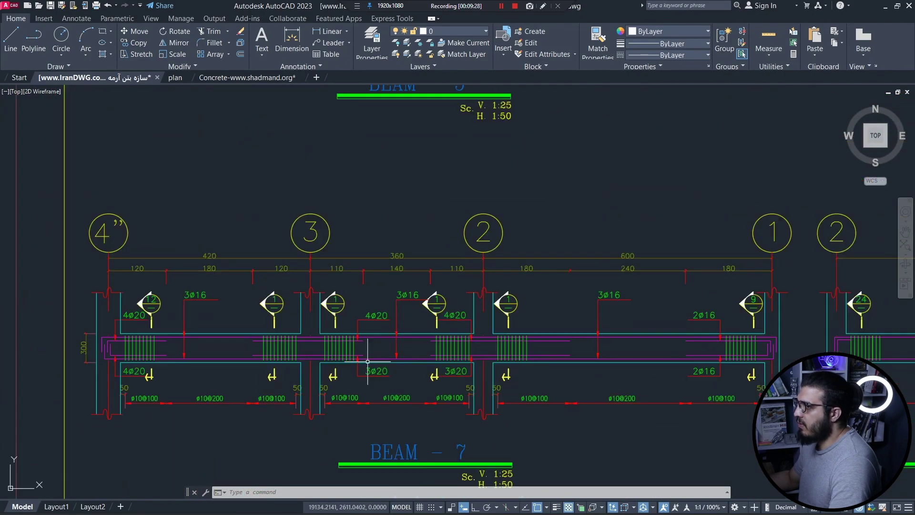
- Examine the bent ends of the 3ø16 and 4ø20 bars at the grid 4'' end of BEAM - 7
scroll(466, 382, up, 3)
scroll(483, 406, up, 4)
mouse_move(483, 406)
middle_down()
mouse_move(462, 405)
mouse_move(536, 342)
mouse_move(449, 335)
middle_up()
scroll(537, 342, down, 1)
scroll(342, 277, up, 1)
scroll(313, 278, up, 6)
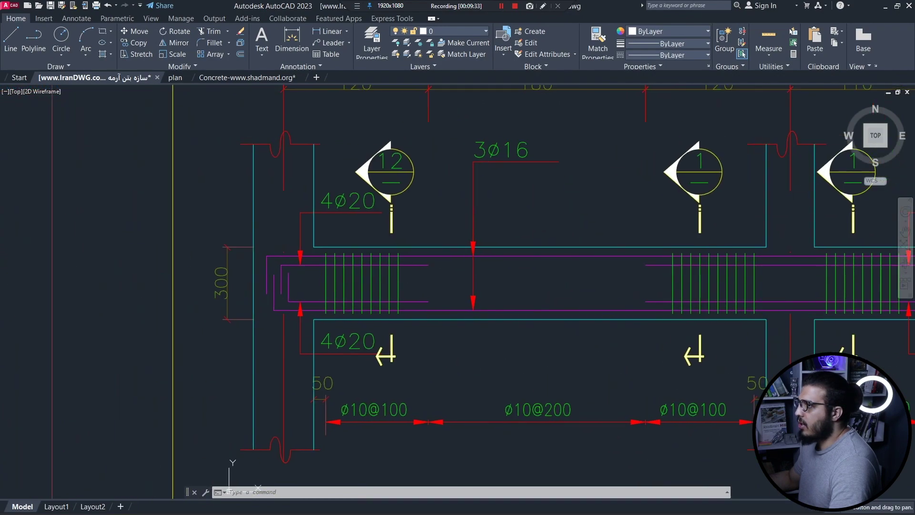
scroll(297, 258, up, 3)
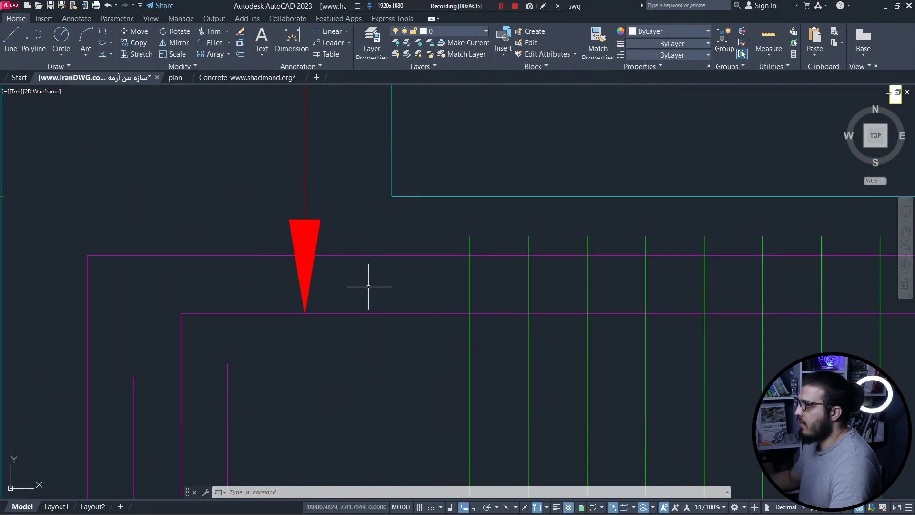
scroll(367, 287, down, 1)
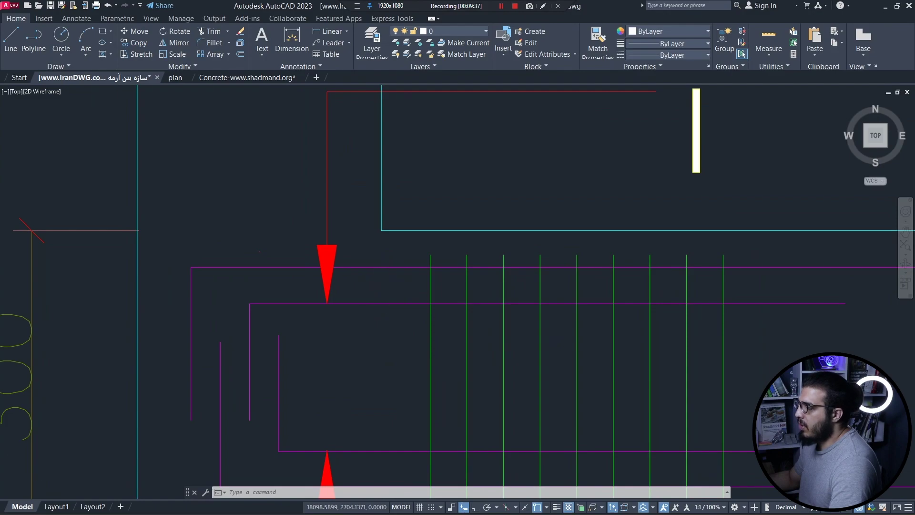
- Examine the arrangement of the 3ø16 and 4ø20 top bars in the 400 mm wide beam cross-section detail
scroll(399, 293, down, 8)
middle_drag(637, 372, 454, 378)
middle_drag(781, 340, 310, 367)
middle_drag(627, 367, 343, 371)
scroll(245, 166, up, 12)
middle_drag(268, 243, 389, 373)
scroll(389, 375, down, 1)
middle_drag(331, 188, 390, 242)
scroll(388, 240, up, 2)
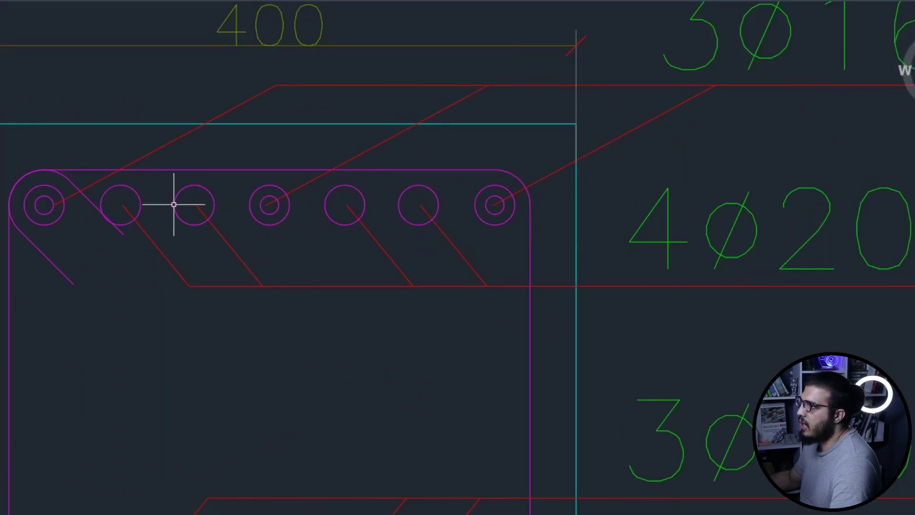
scroll(174, 205, down, 2)
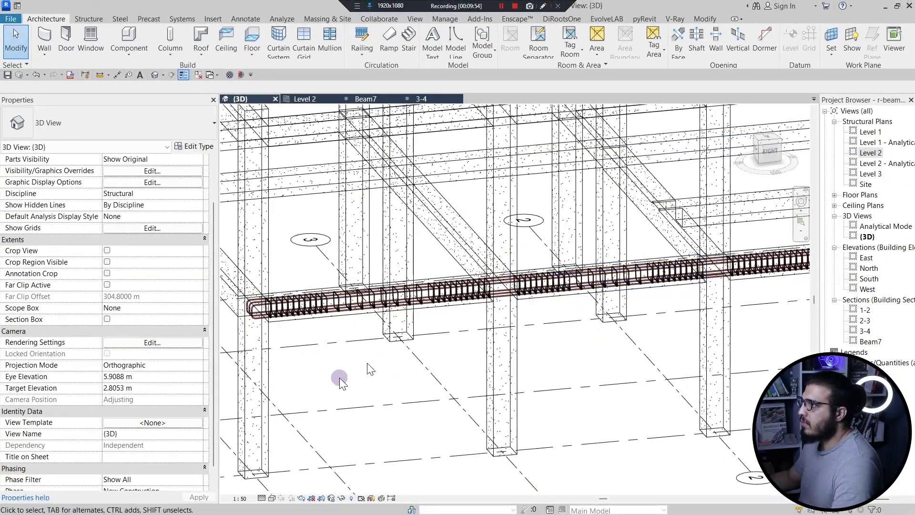
- In the Beam7 section view, move the 3-4 section marker next to the grid 5 column, within the first stirrup zone
middle_drag(342, 379, 363, 132)
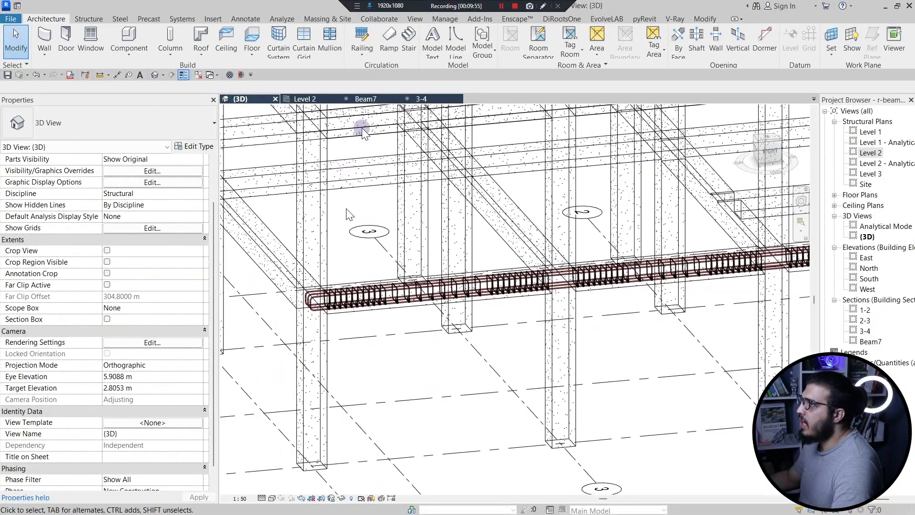
click(368, 98)
scroll(364, 389, down, 2)
scroll(380, 374, up, 3)
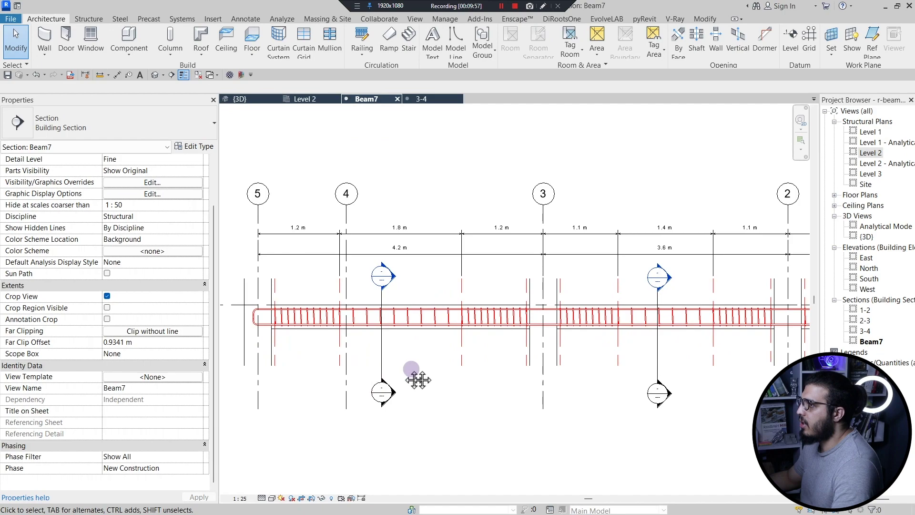
scroll(418, 380, up, 3)
click(499, 355)
drag(497, 362, 306, 357)
scroll(307, 357, down, 1)
middle_drag(306, 357, 358, 361)
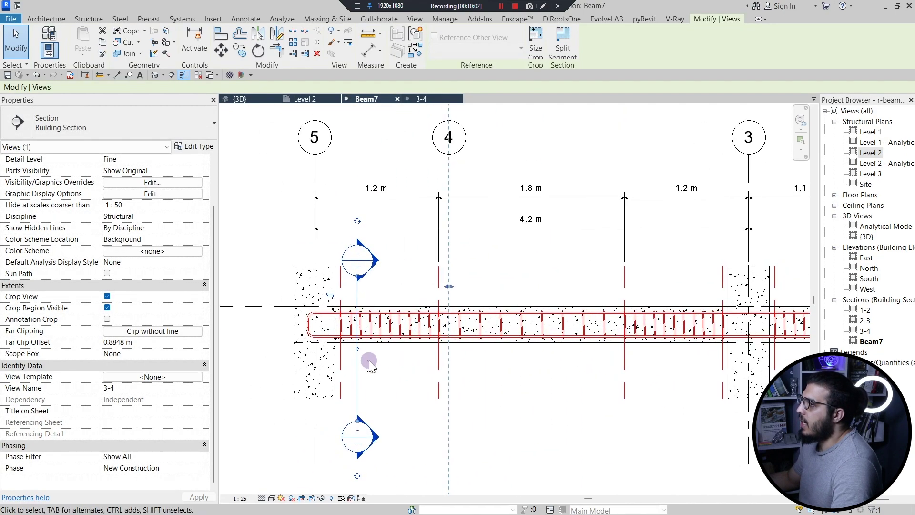
click(369, 361)
scroll(340, 376, up, 2)
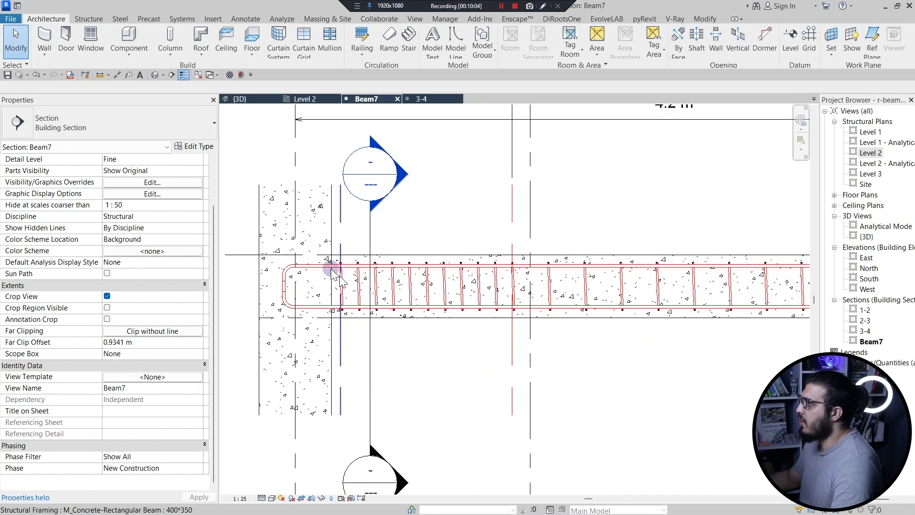
middle_drag(386, 213, 354, 212)
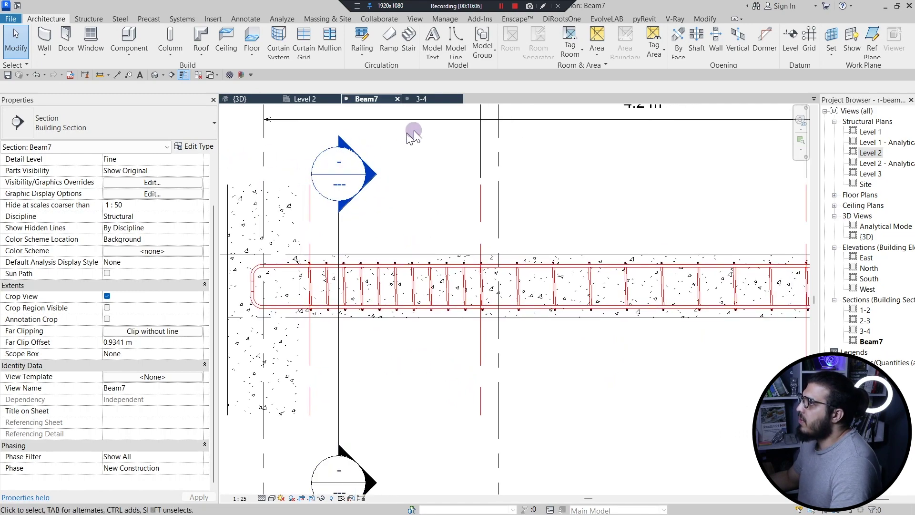
- Open section 3-4 and start placing rebar in the beam with the straight shape M_00
click(432, 98)
middle_drag(490, 317, 435, 250)
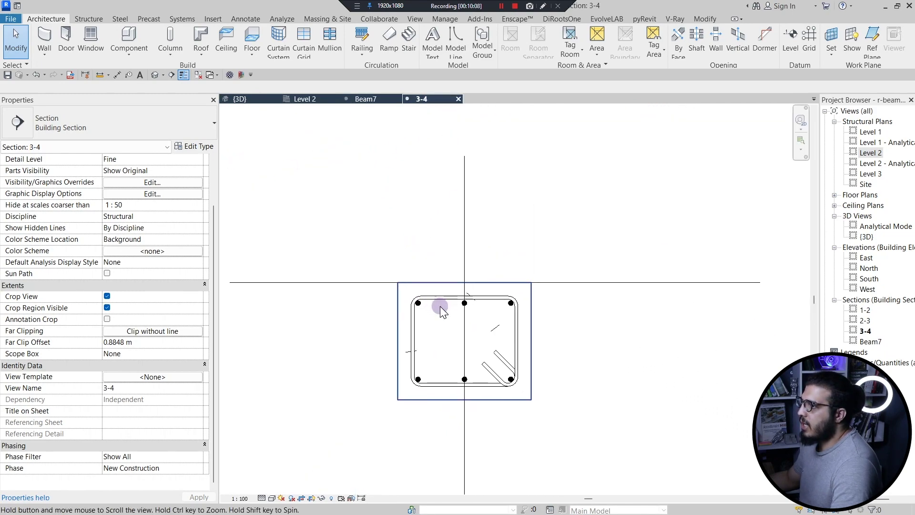
scroll(435, 249, up, 3)
middle_drag(561, 351, 487, 311)
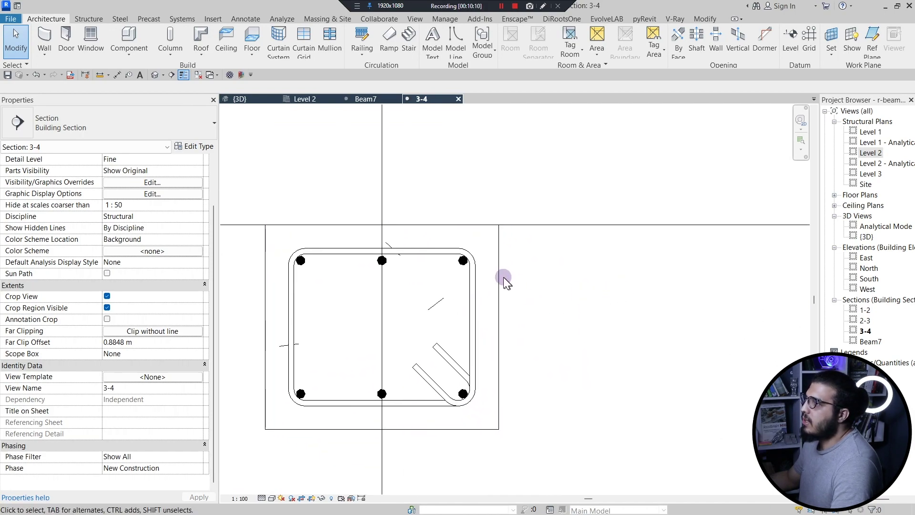
click(491, 274)
click(663, 52)
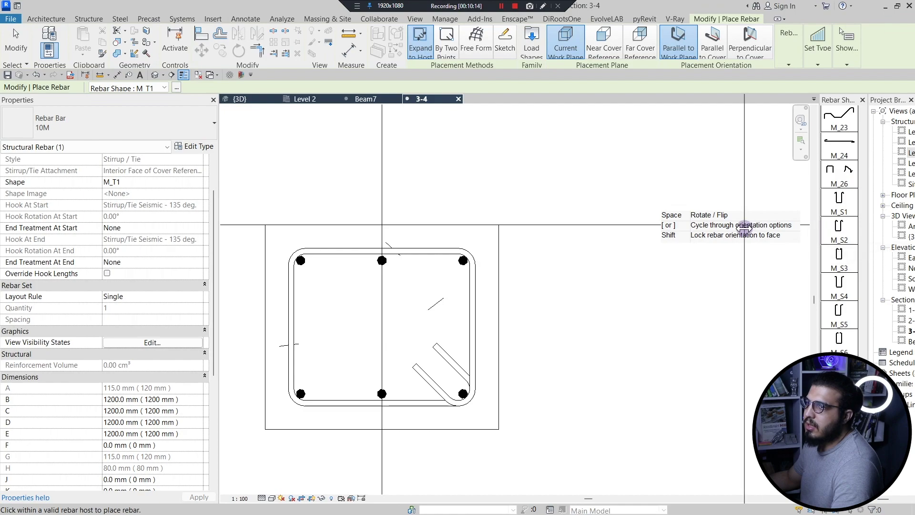
drag(745, 225, 745, 225)
scroll(787, 278, up, 10)
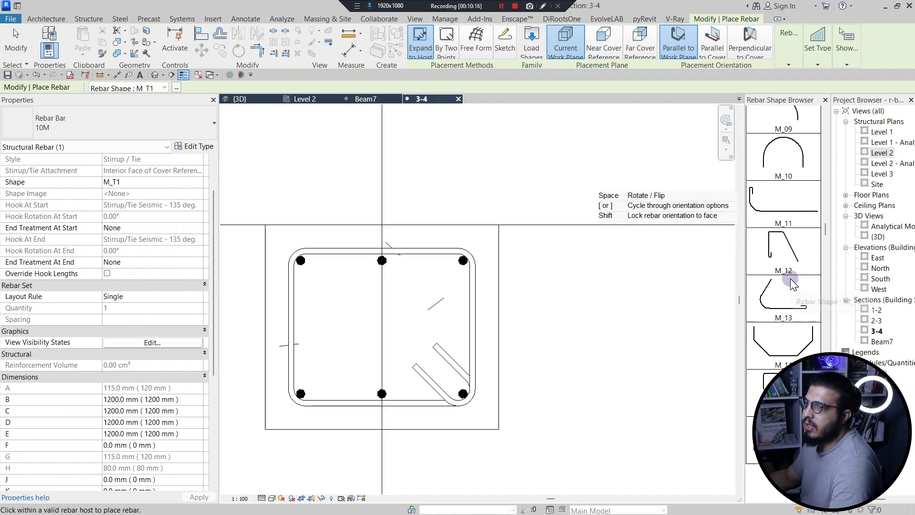
scroll(790, 279, up, 5)
click(791, 123)
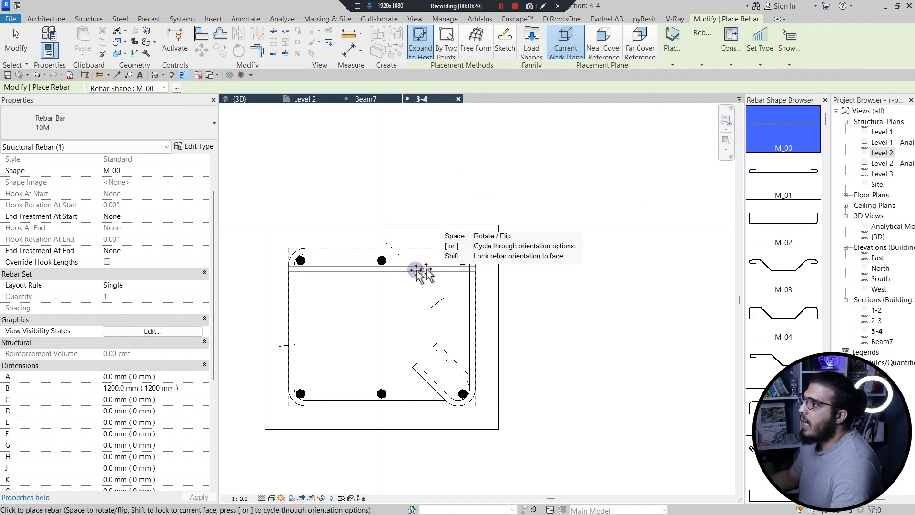
scroll(346, 274, up, 4)
scroll(362, 278, down, 3)
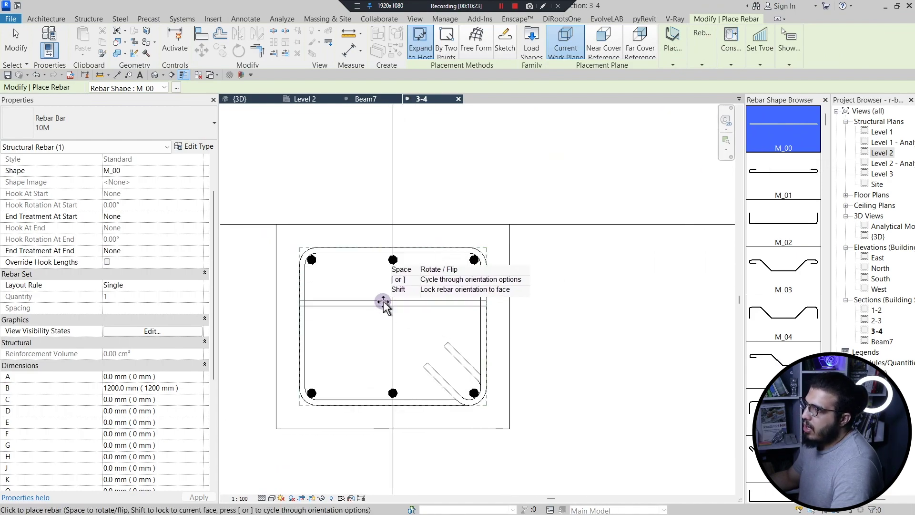
scroll(350, 269, up, 2)
scroll(351, 271, down, 2)
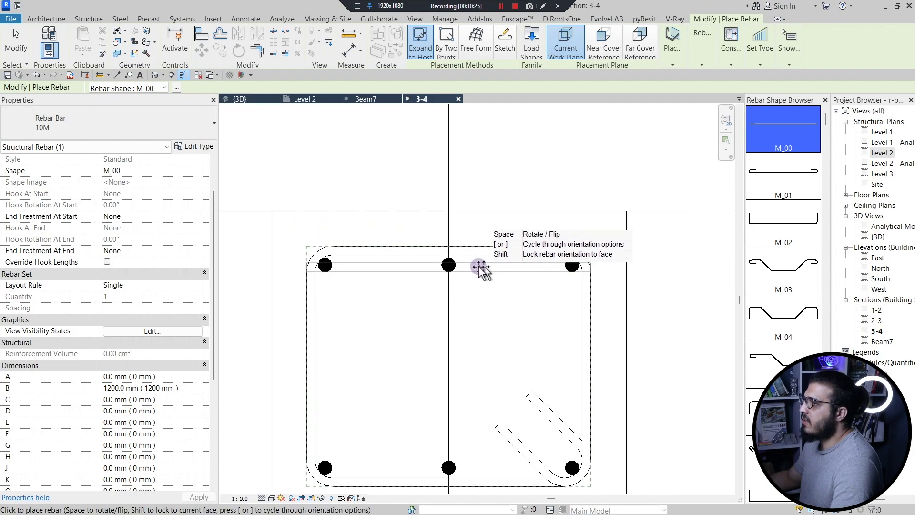
- Set the rebar set layout to Fixed Number with a quantity of 4
click(704, 54)
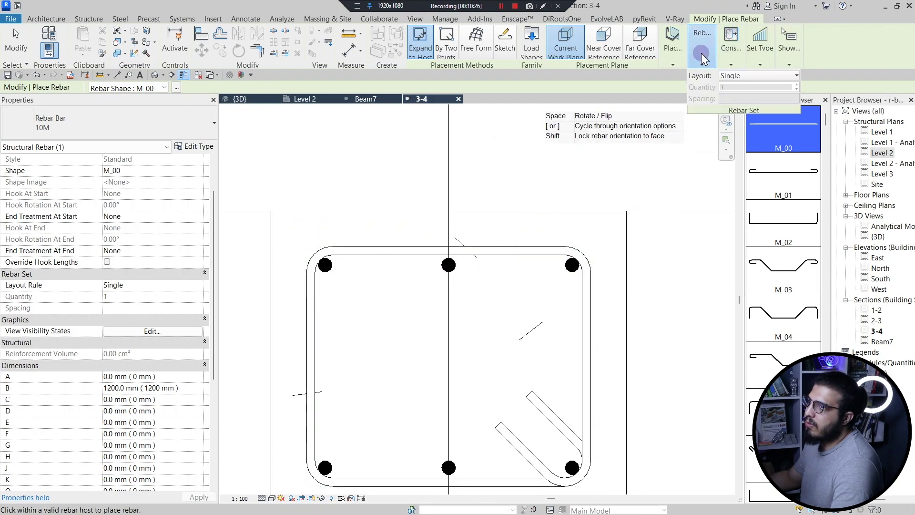
click(749, 75)
click(744, 98)
drag(750, 88, 699, 89)
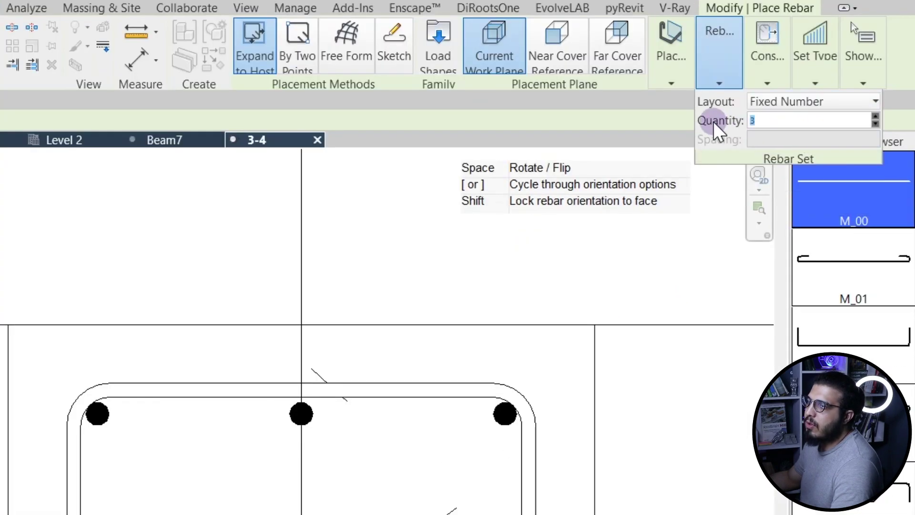
text(4)
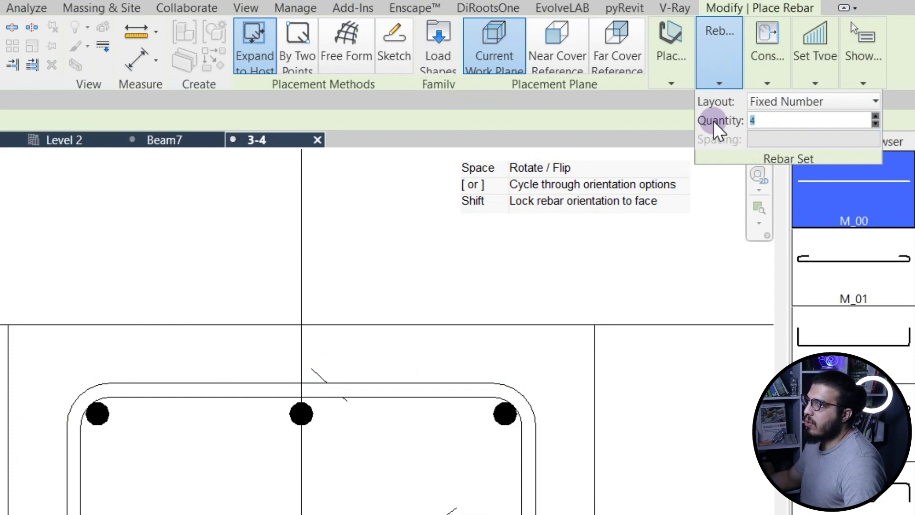
- Set the rebar placement to Current Work Plane and Perpendicular to Cover, and preview the bars below the beam's top stirrup leg
click(630, 63)
click(670, 62)
click(494, 43)
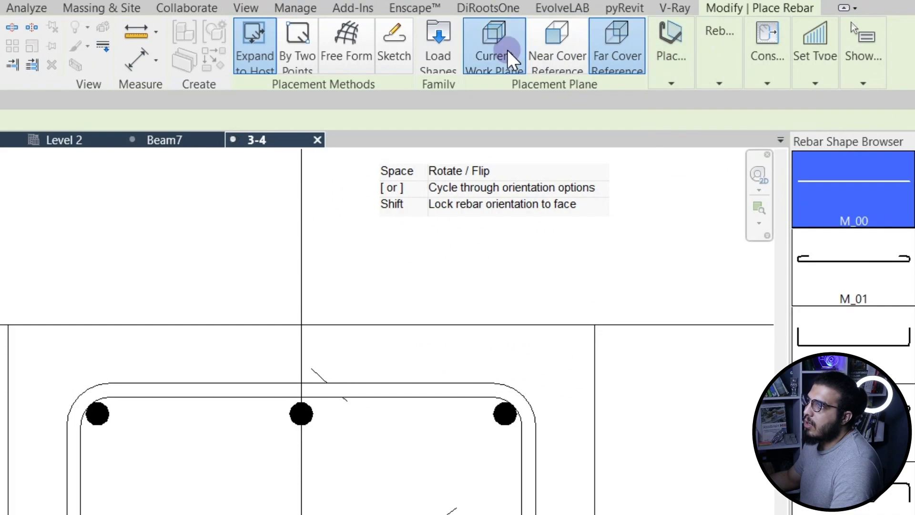
click(672, 81)
click(797, 119)
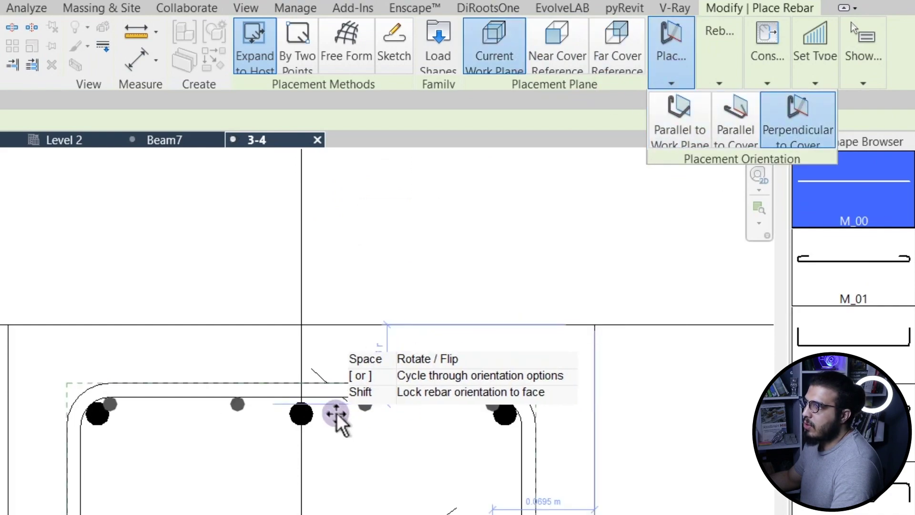
scroll(371, 233, up, 1)
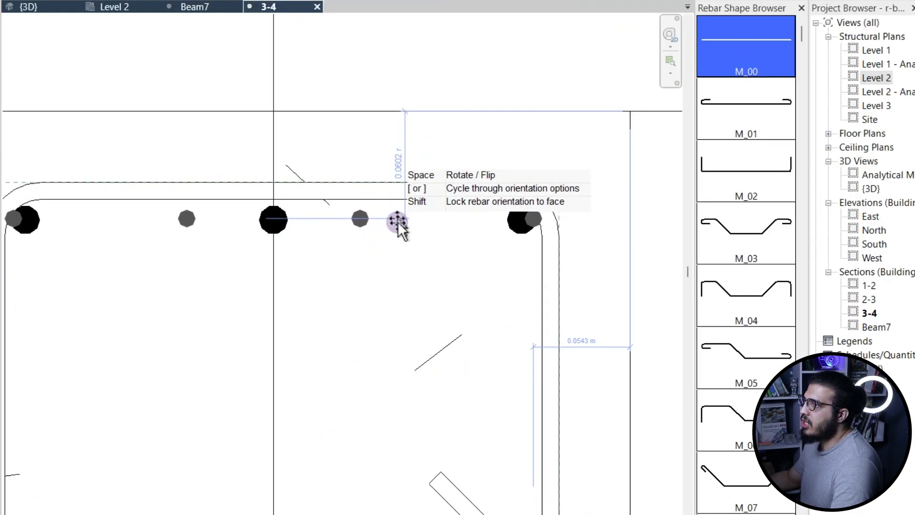
scroll(332, 243, down, 2)
middle_drag(332, 243, 415, 202)
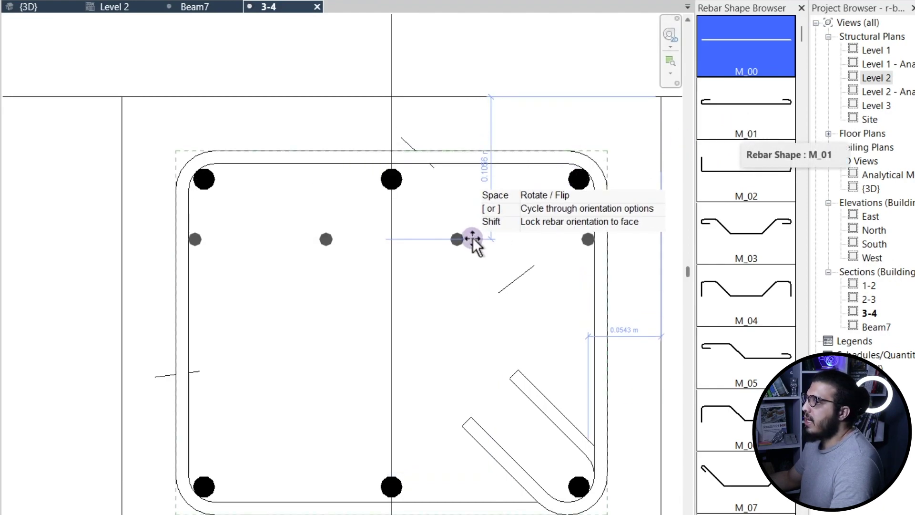
scroll(474, 240, down, 2)
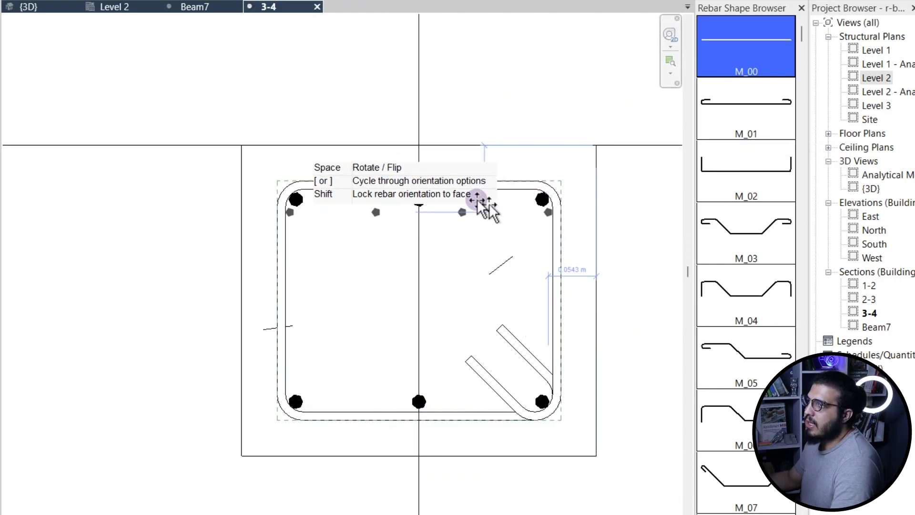
- Set the rebar set layout to Single and the bar type to 19M
mouse_move(705, 56)
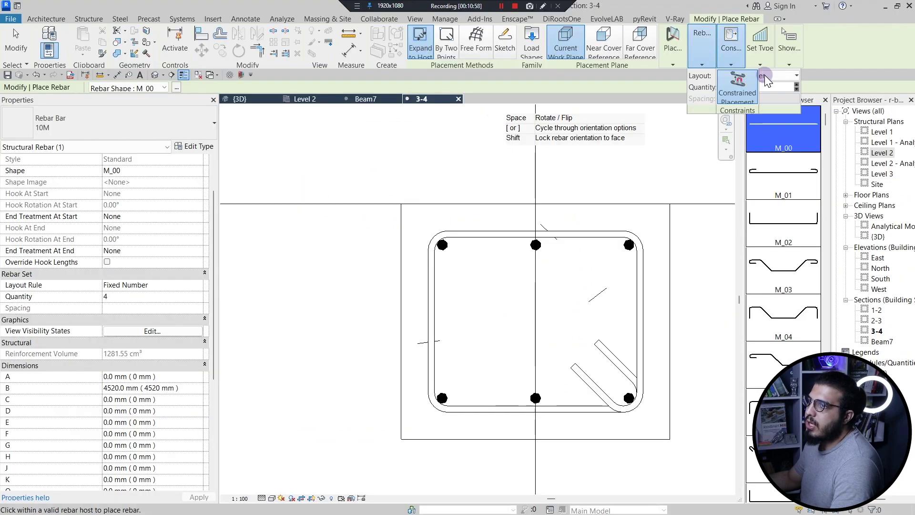
click(786, 78)
click(769, 87)
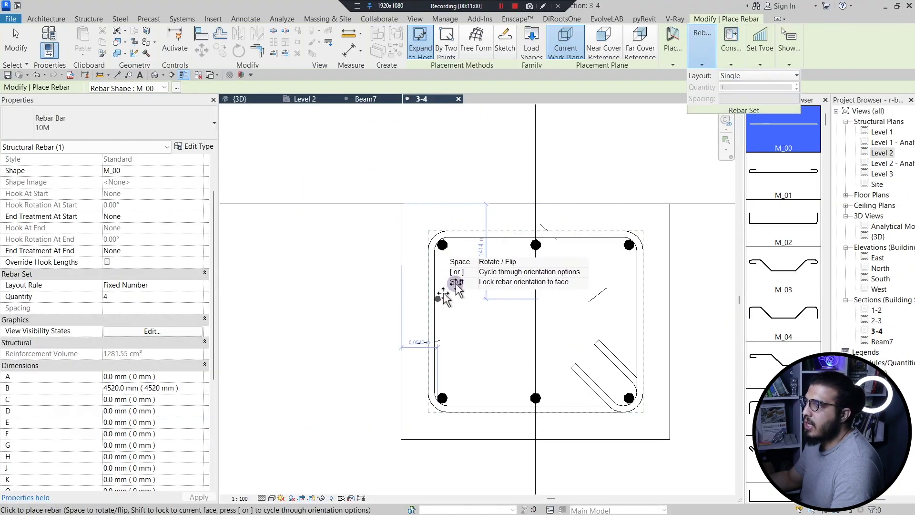
scroll(492, 252, up, 2)
click(184, 144)
click(98, 122)
click(79, 251)
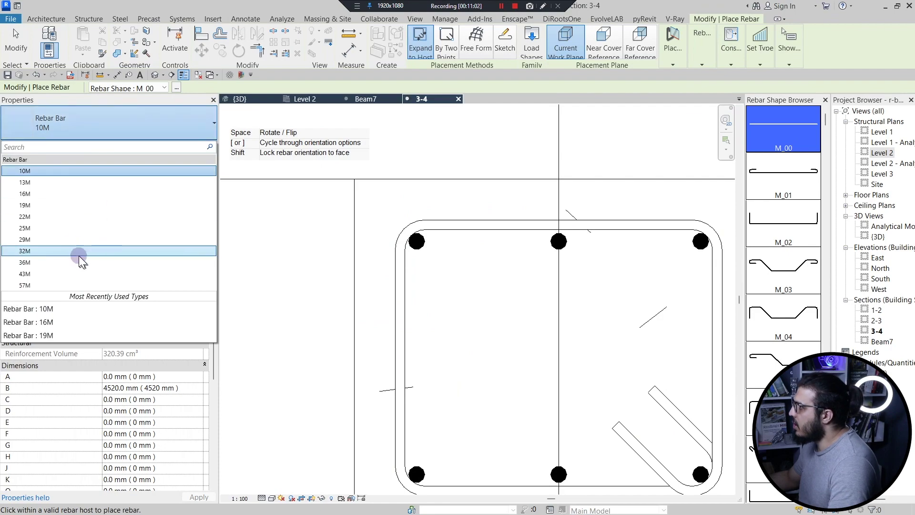
click(48, 207)
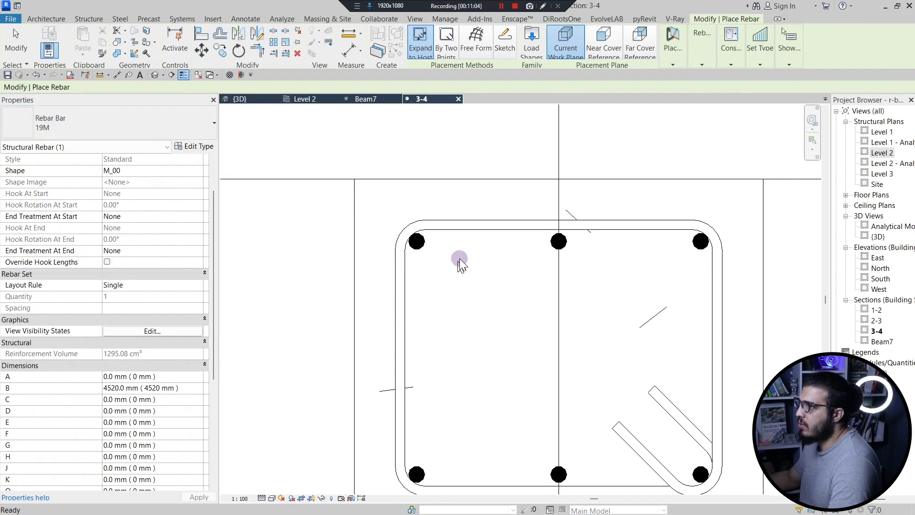
- Place one 19M bar in the beam's top row between the left corner bar and the middle bar, and end rebar placement
scroll(454, 247, up, 2)
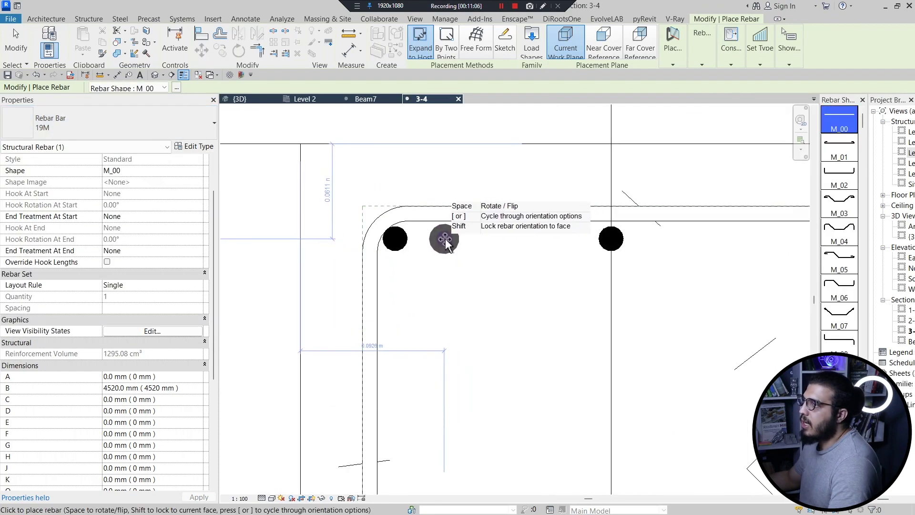
click(450, 239)
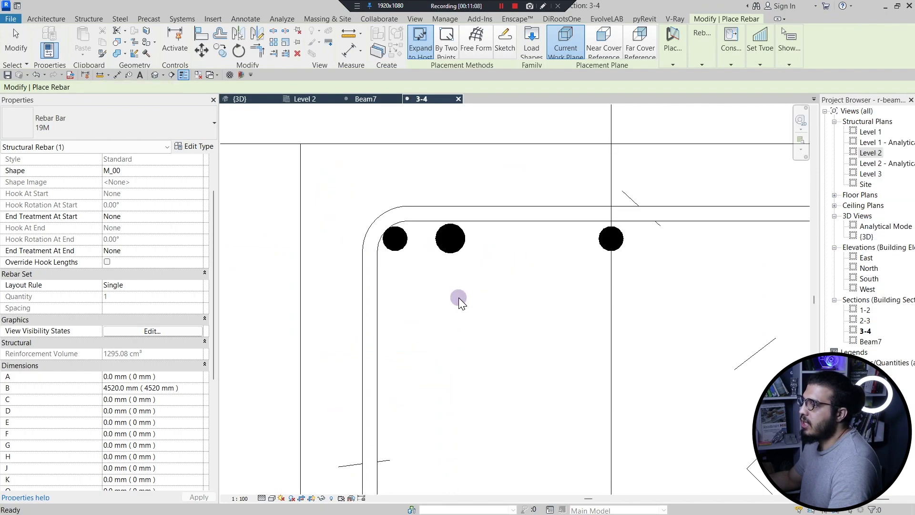
key(Escape)
key(Escape)
scroll(459, 298, down, 4)
scroll(404, 274, up, 2)
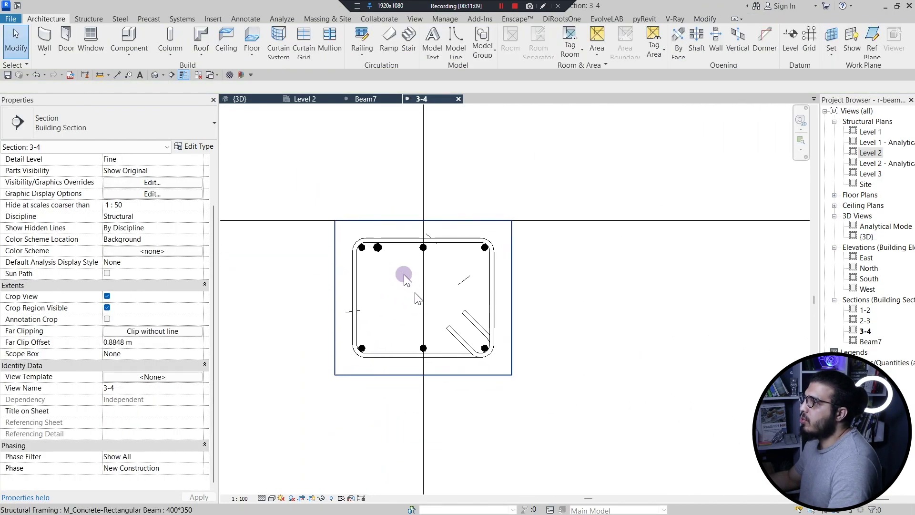
click(378, 251)
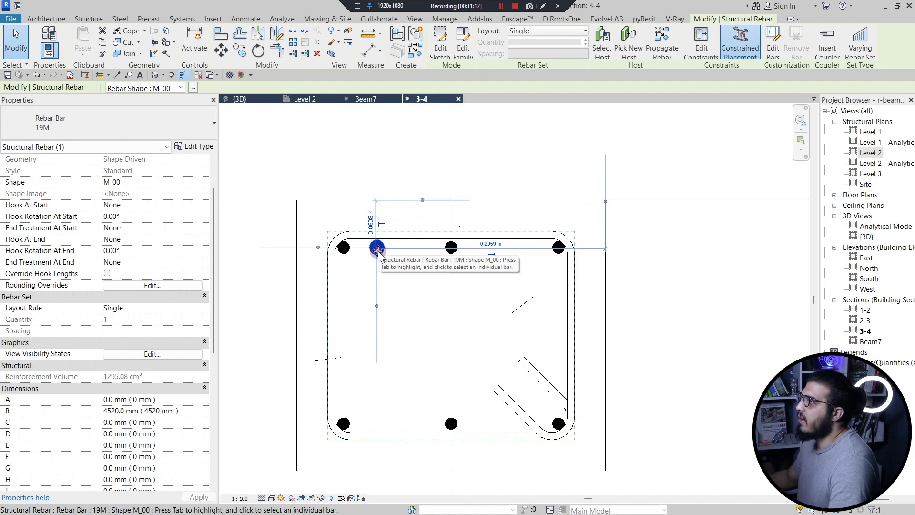
key(Escape)
scroll(348, 241, down, 3)
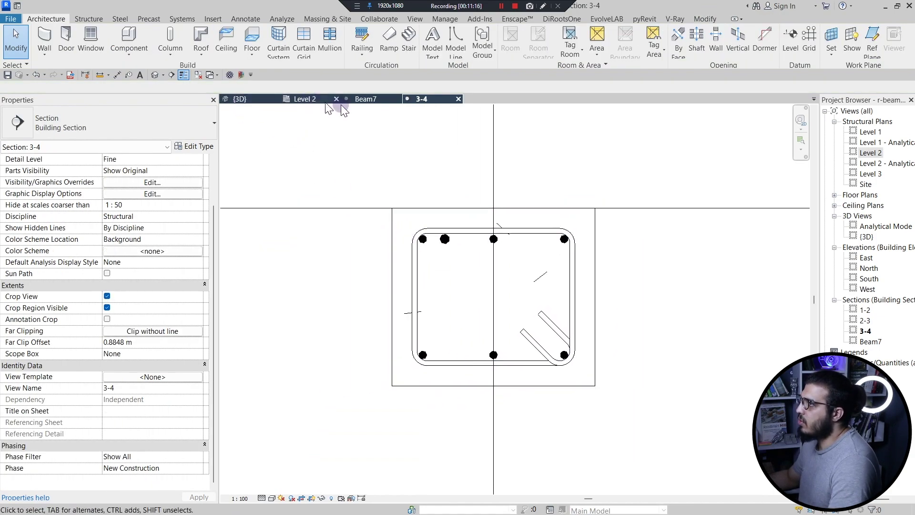
- In the Beam7 view, set Hook At Start of the new 19M top bar to Standard - 90 deg
click(379, 101)
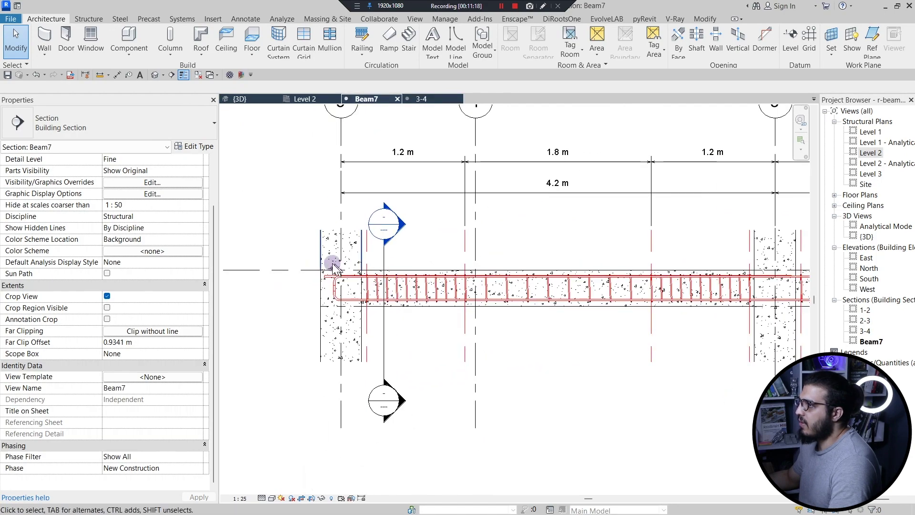
scroll(340, 274, up, 5)
click(293, 292)
scroll(292, 291, down, 3)
middle_drag(288, 311, 342, 309)
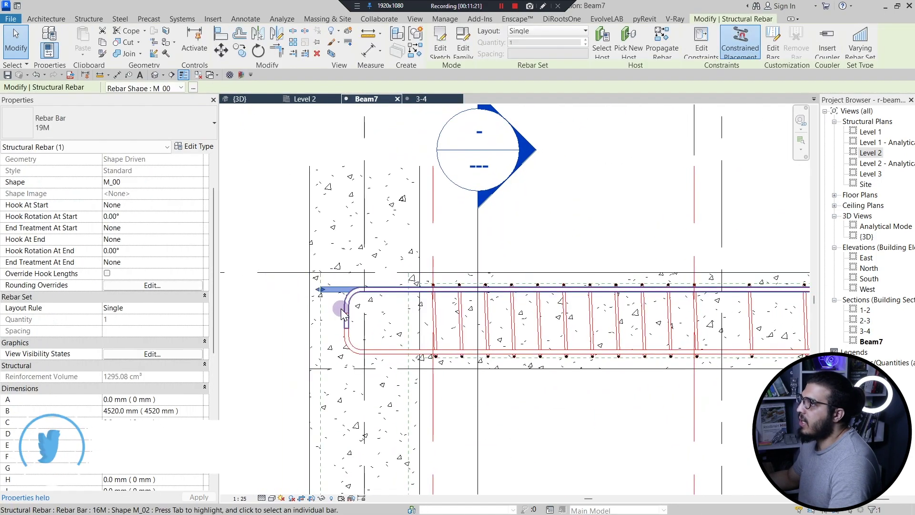
scroll(343, 315, down, 2)
scroll(122, 321, up, 1)
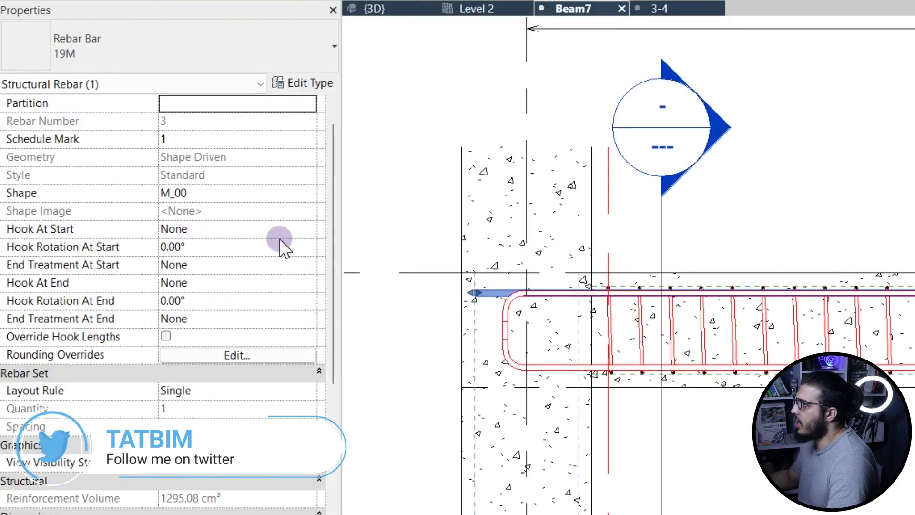
click(309, 228)
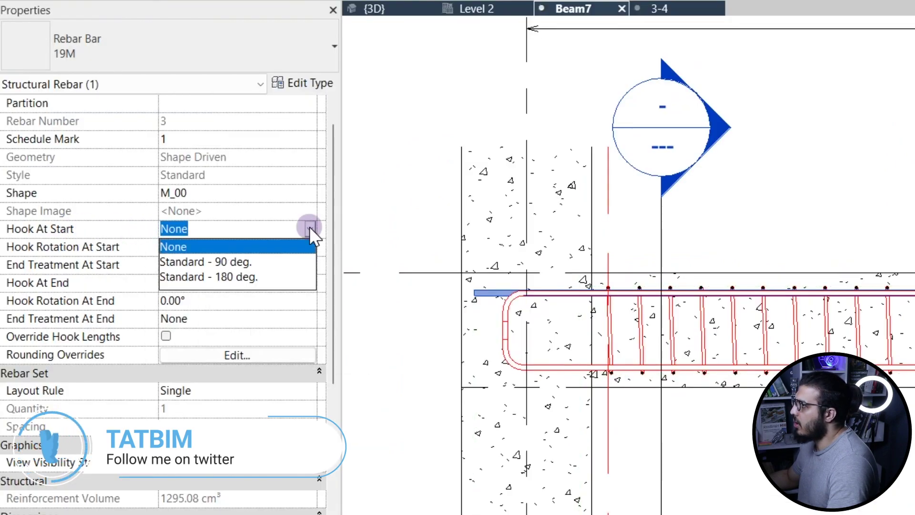
click(258, 262)
scroll(497, 300, down, 2)
scroll(908, 338, up, 1)
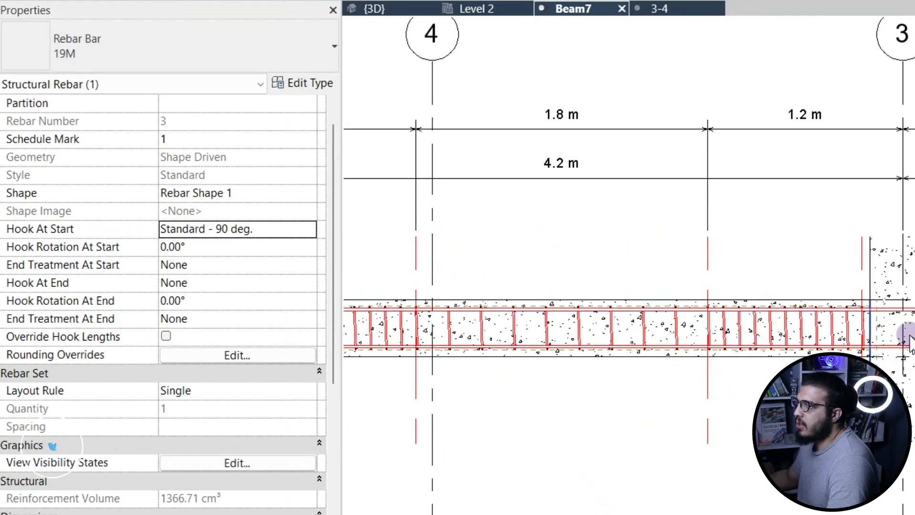
- Set the 19M top bar's Hook At Start to None and back to Standard - 90 deg
middle_drag(627, 369, 913, 347)
click(309, 230)
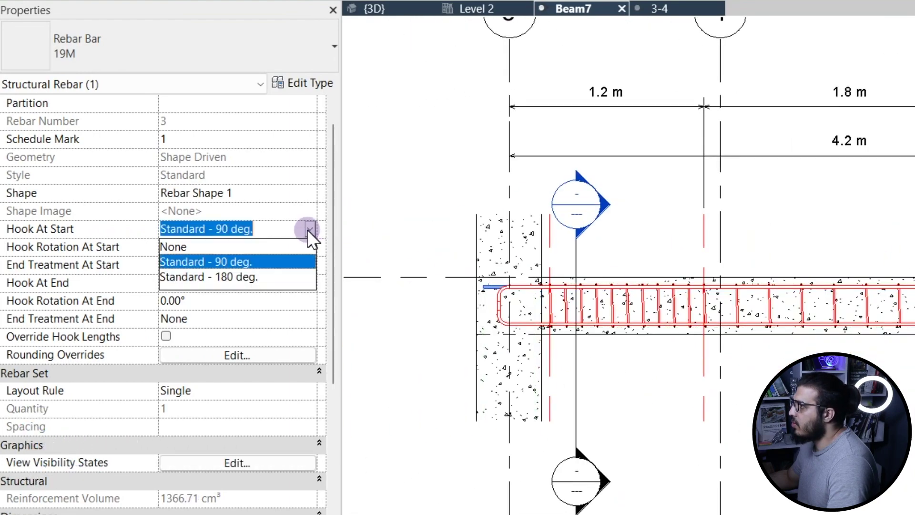
click(239, 246)
click(311, 266)
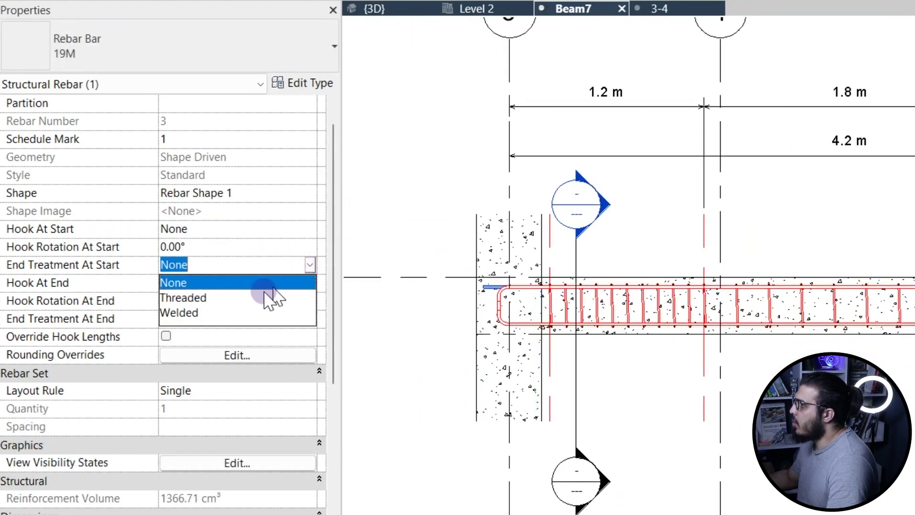
click(310, 265)
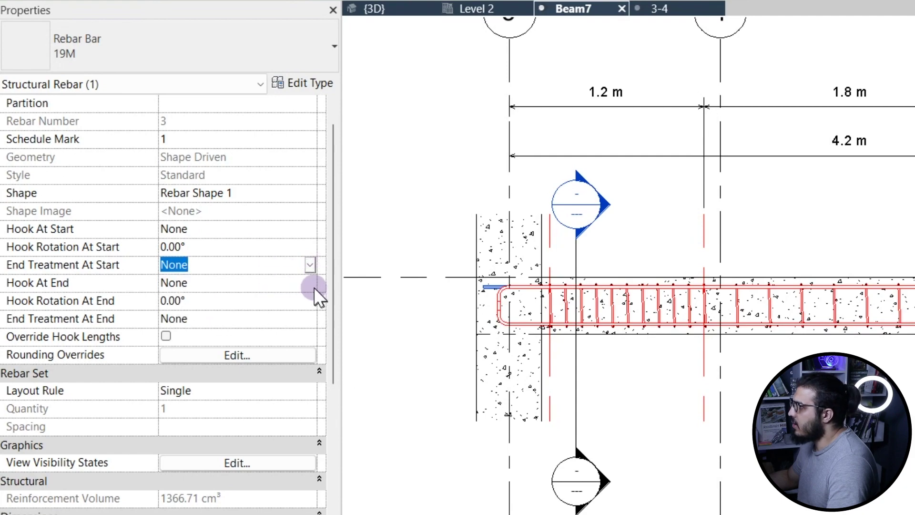
click(310, 284)
click(237, 315)
- Enable Override Hook Lengths for the 19M top bar and pull its hooked end inward to line up with the continuous bars' hooks
scroll(474, 310, up, 5)
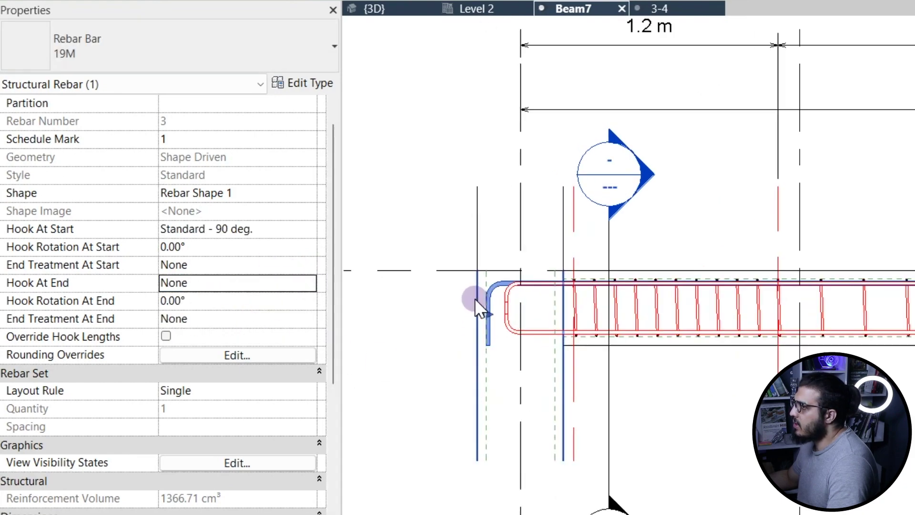
click(301, 330)
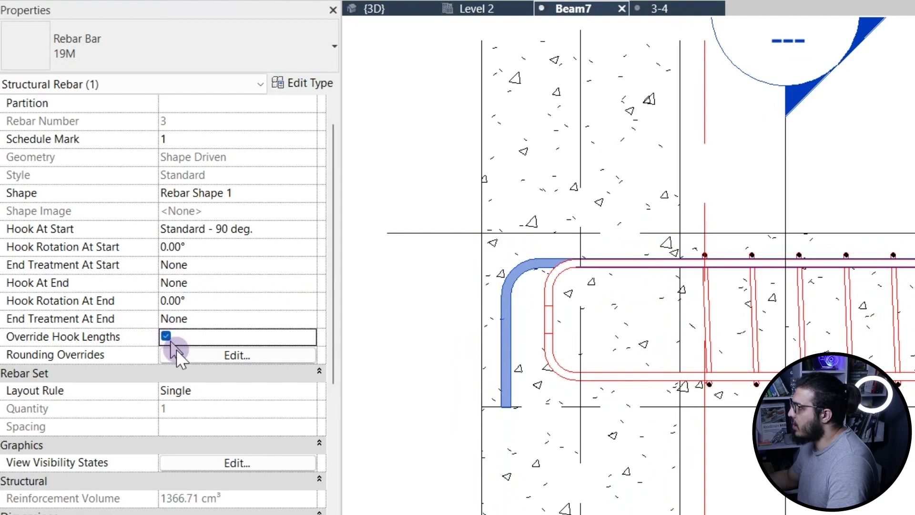
scroll(236, 481, down, 4)
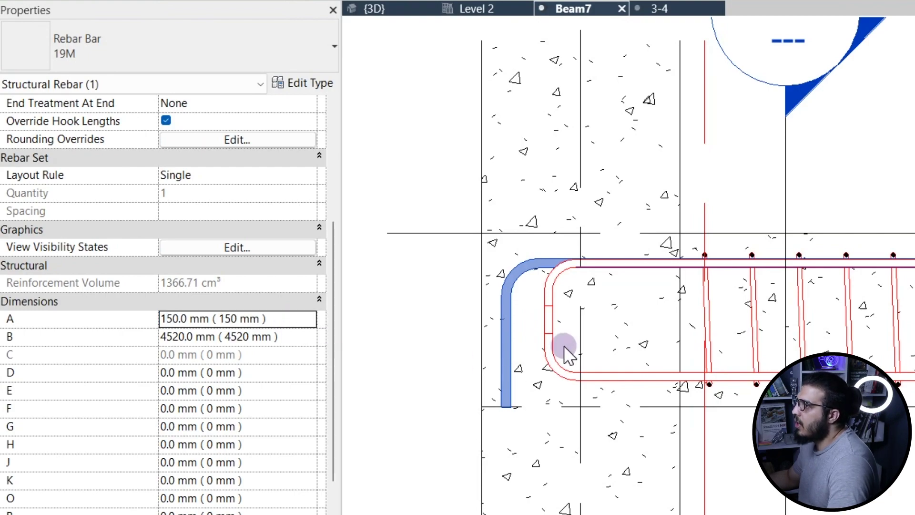
scroll(547, 282, up, 3)
drag(455, 309, 546, 319)
- Shorten the 19M top bar by moving its straight end back to the red line 1.2 m from grid 5
scroll(564, 351, down, 8)
middle_drag(882, 395, 816, 382)
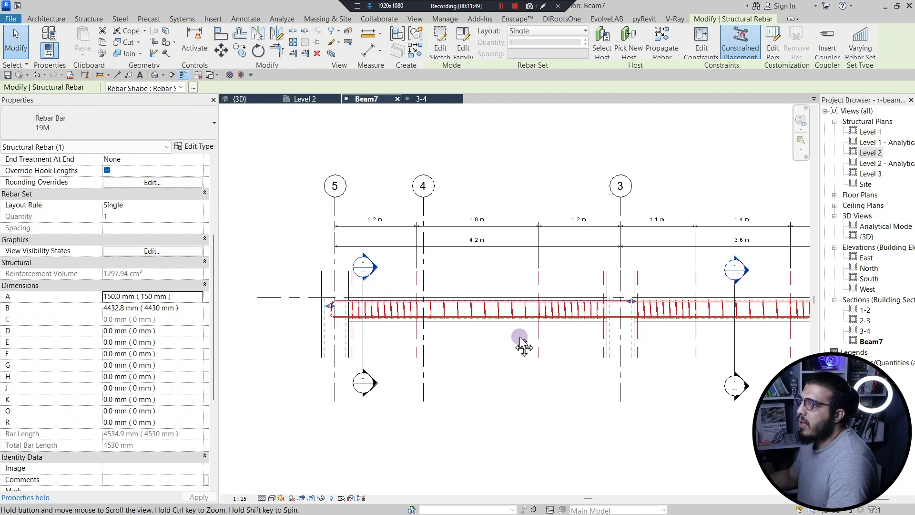
scroll(586, 315, up, 3)
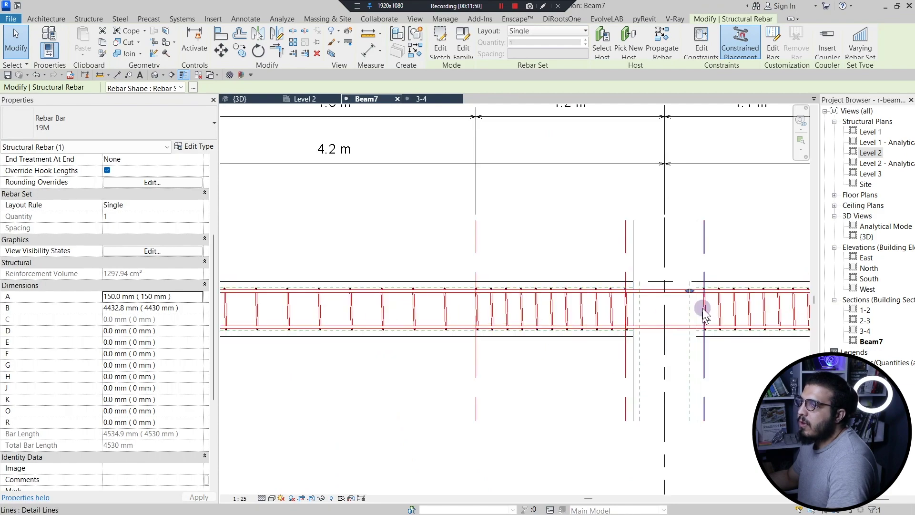
drag(691, 292, 452, 318)
scroll(565, 292, down, 4)
scroll(513, 324, up, 2)
scroll(484, 320, up, 3)
scroll(461, 318, up, 2)
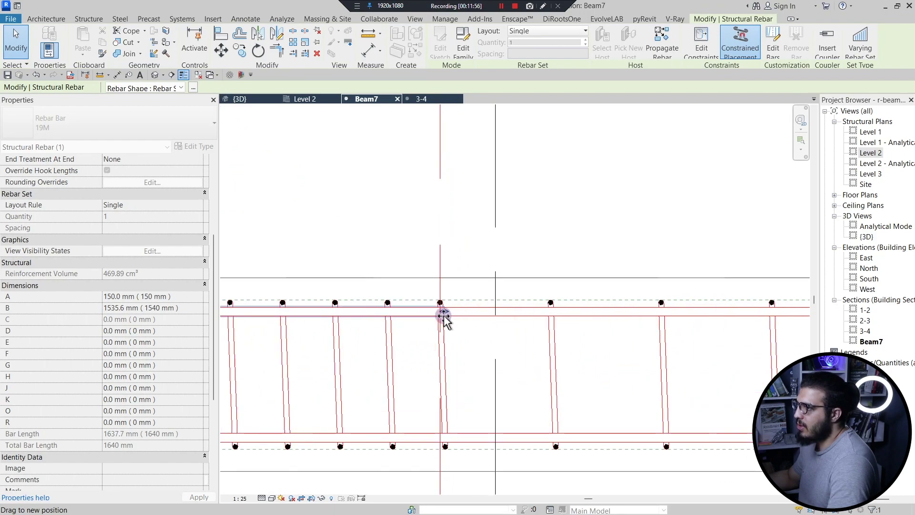
drag(443, 315, 440, 316)
scroll(408, 396, down, 5)
middle_drag(417, 402, 485, 367)
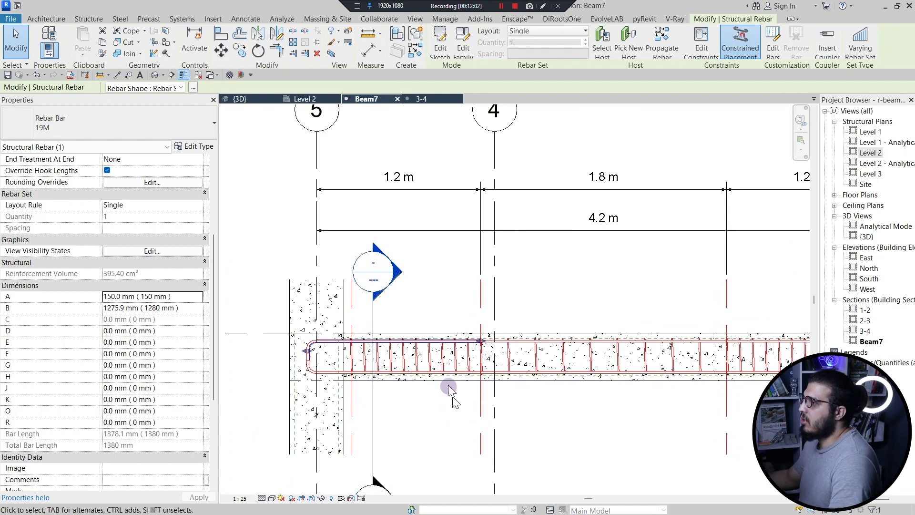
scroll(419, 347, up, 3)
click(302, 137)
- In section 3-4, copy the 19M top bar horizontally about 0.05 m toward the middle bar
click(431, 96)
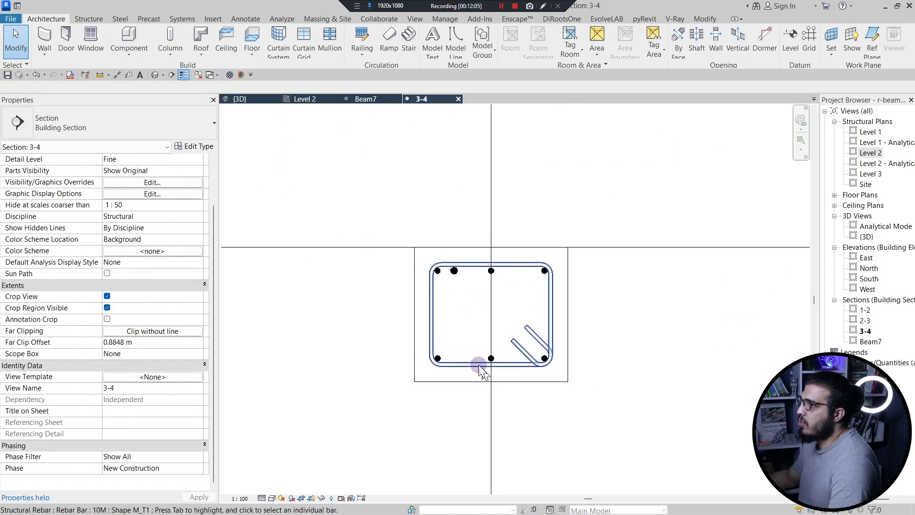
scroll(451, 293, up, 6)
click(475, 255)
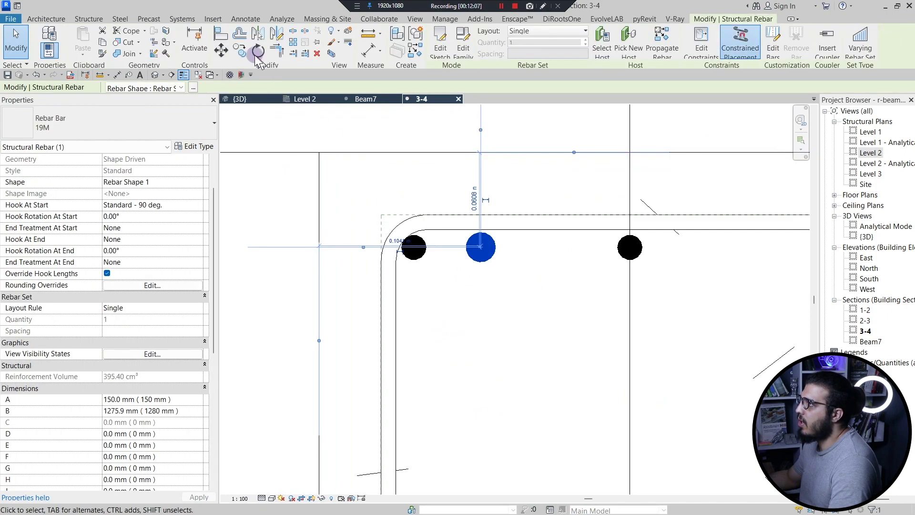
click(245, 52)
click(481, 247)
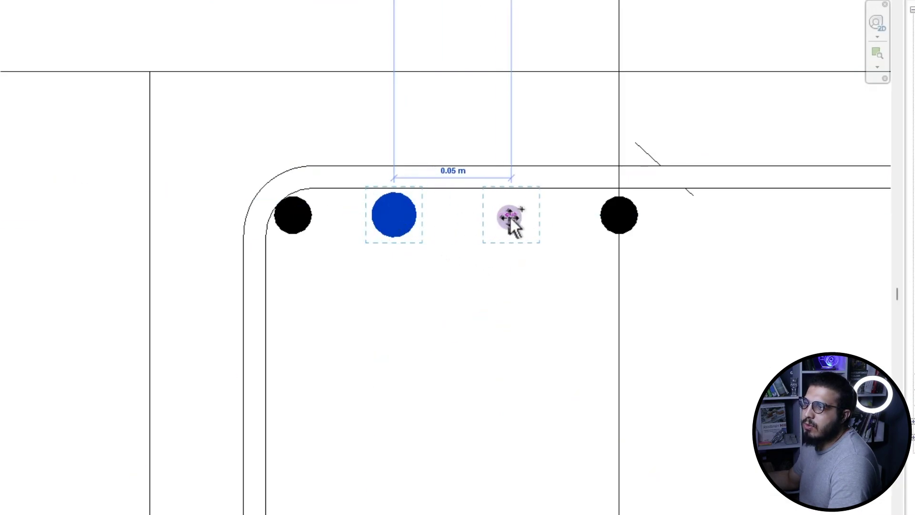
click(528, 216)
scroll(527, 219, down, 2)
middle_drag(525, 241, 386, 243)
key(Escape)
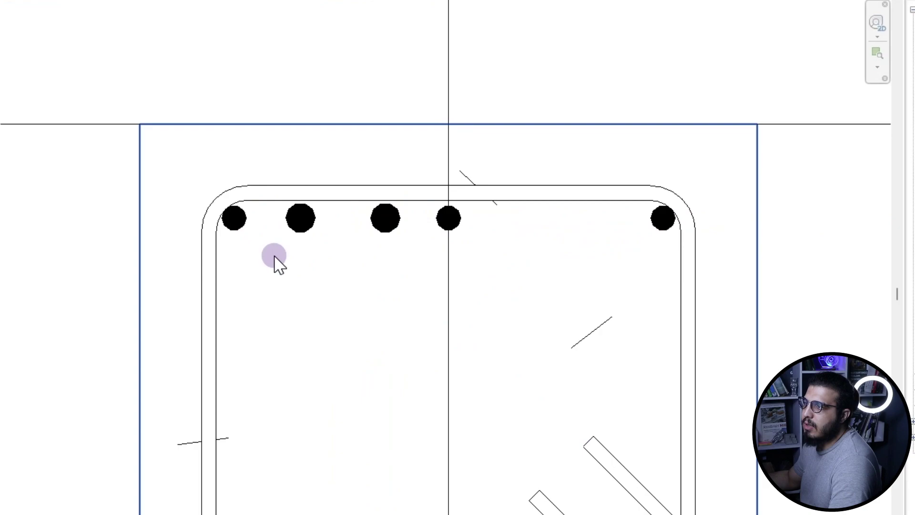
- Mirror the two 19M top bars about the beam's vertical centre line
drag(274, 255, 410, 177)
scroll(376, 219, down, 2)
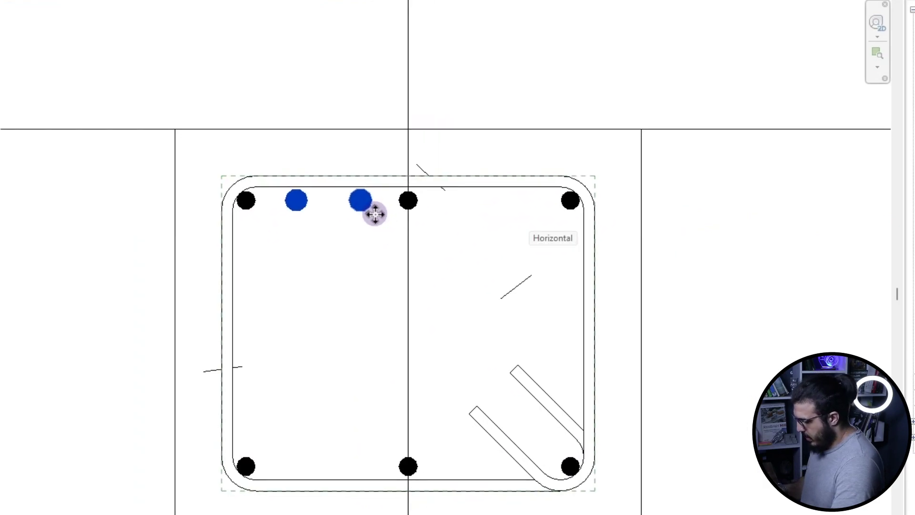
middle_drag(405, 292, 460, 319)
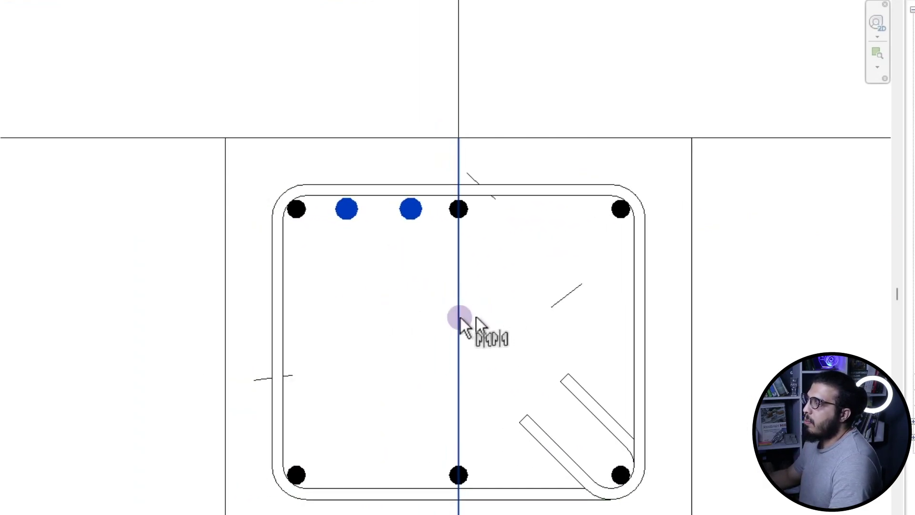
click(458, 295)
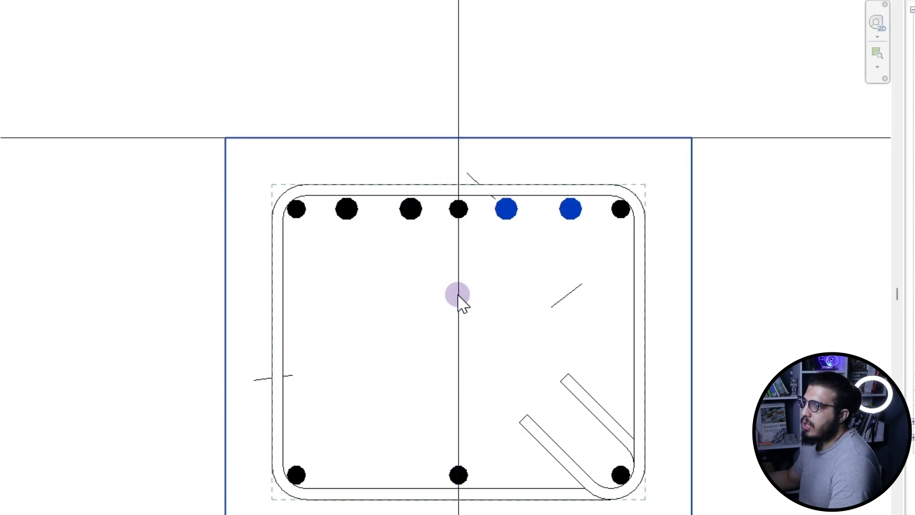
- Select all four 19M top bars and mirror them to the bottom row about a horizontal axis drawn at the beam's mid-height
drag(316, 245, 443, 159)
middle_drag(443, 342, 385, 325)
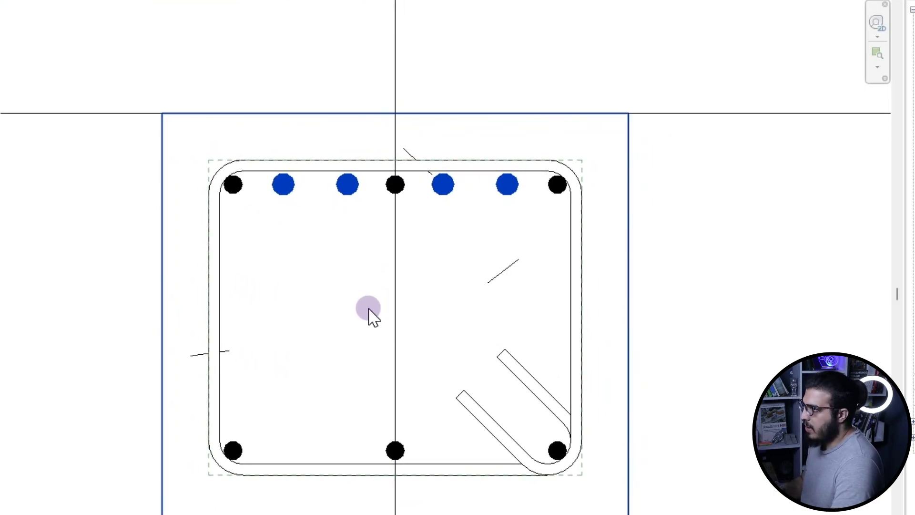
key(d)
key(m)
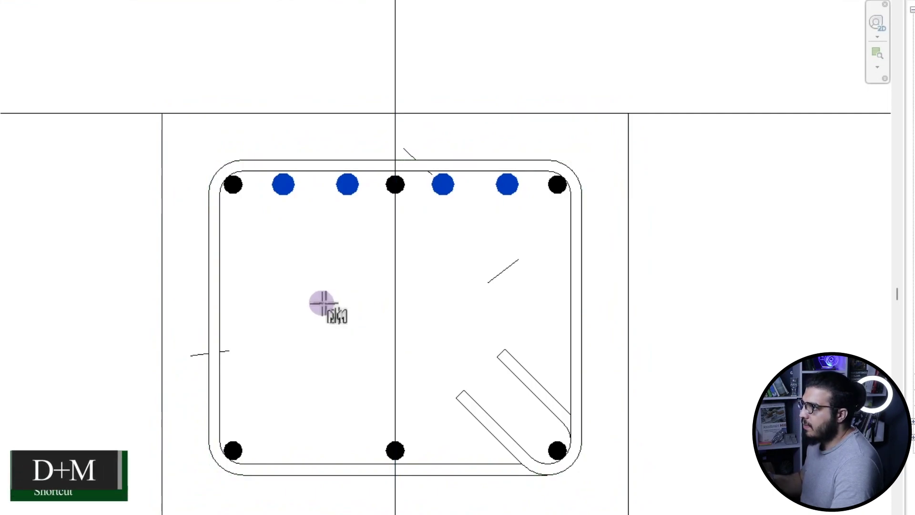
click(162, 317)
click(511, 317)
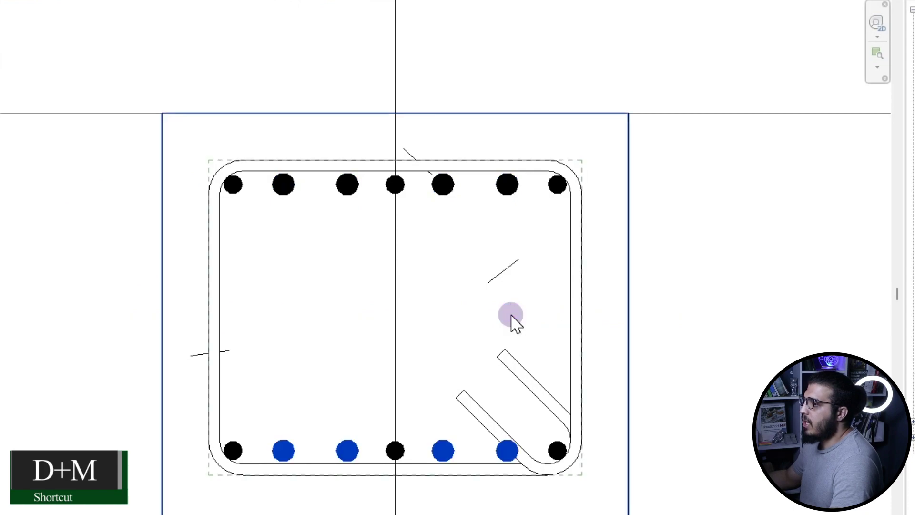
- Nudge the 19M bottom bar that overlaps the stirrup hook toward the middle bar until it clears the hook
scroll(496, 484, up, 5)
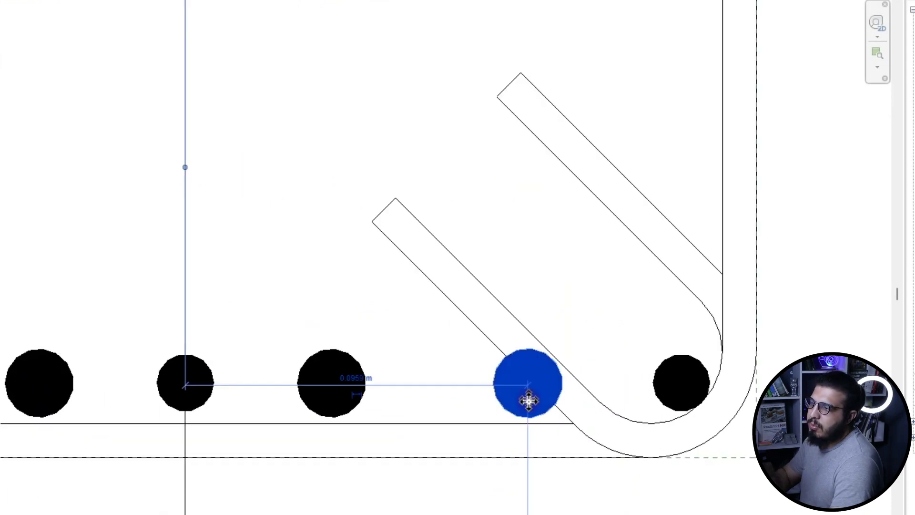
middle_drag(498, 421, 534, 412)
key(Left)
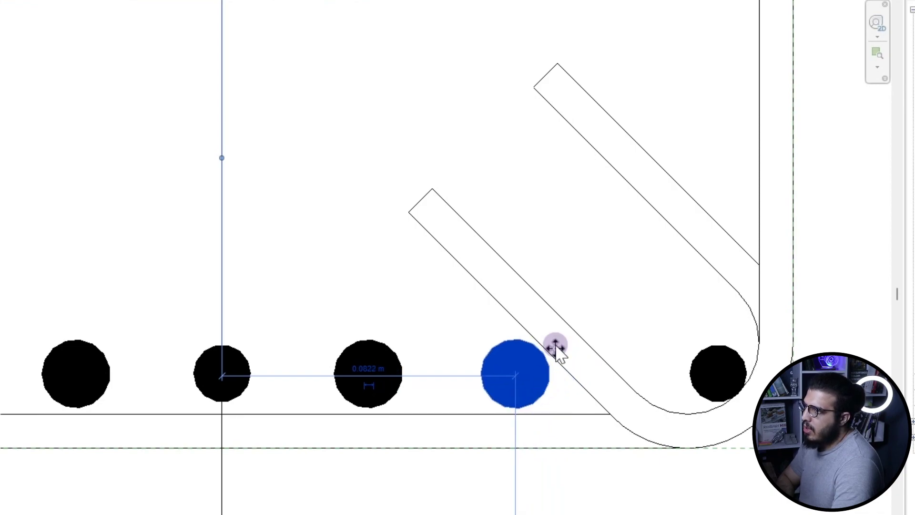
key(Escape)
- Switch to the 3D view and examine the additional bars' hooked and cut-off ends at the beam's end zone
scroll(557, 355, down, 5)
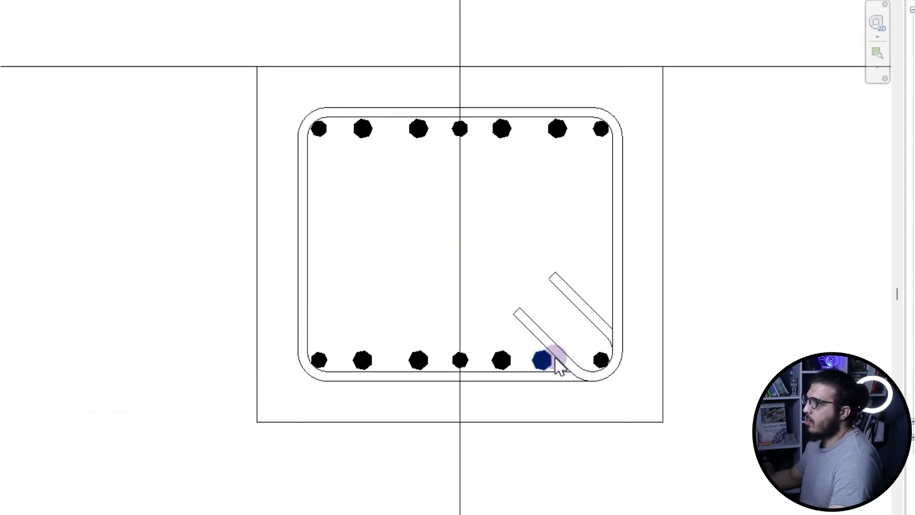
scroll(553, 373, down, 2)
scroll(548, 381, up, 1)
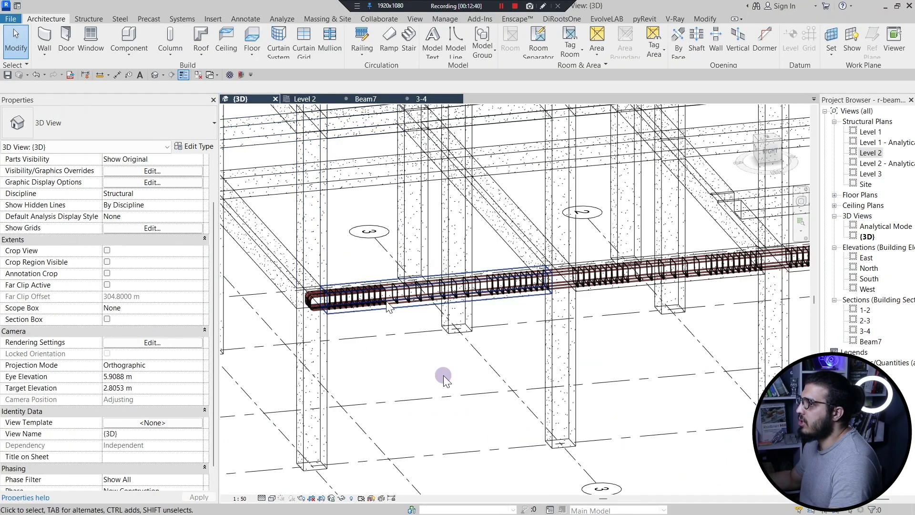
scroll(333, 295, up, 7)
middle_drag(440, 379, 481, 470)
scroll(634, 329, up, 3)
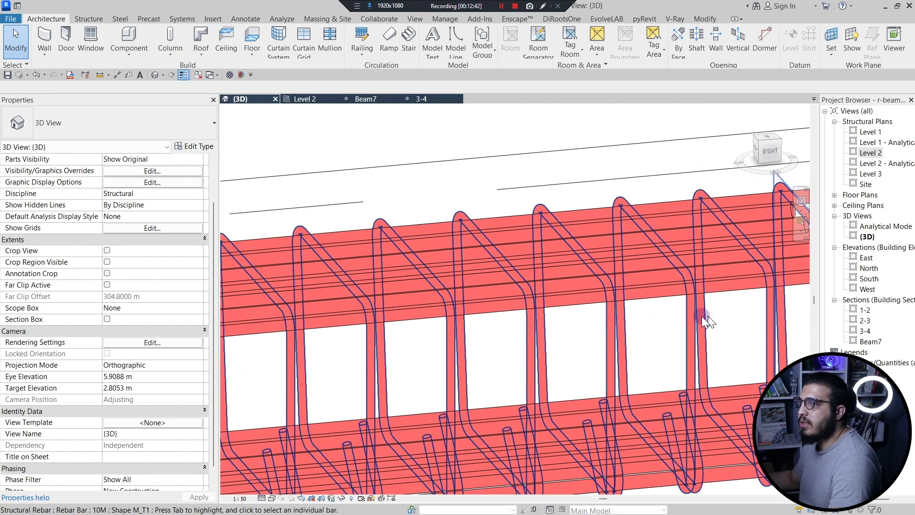
middle_drag(702, 316, 460, 321)
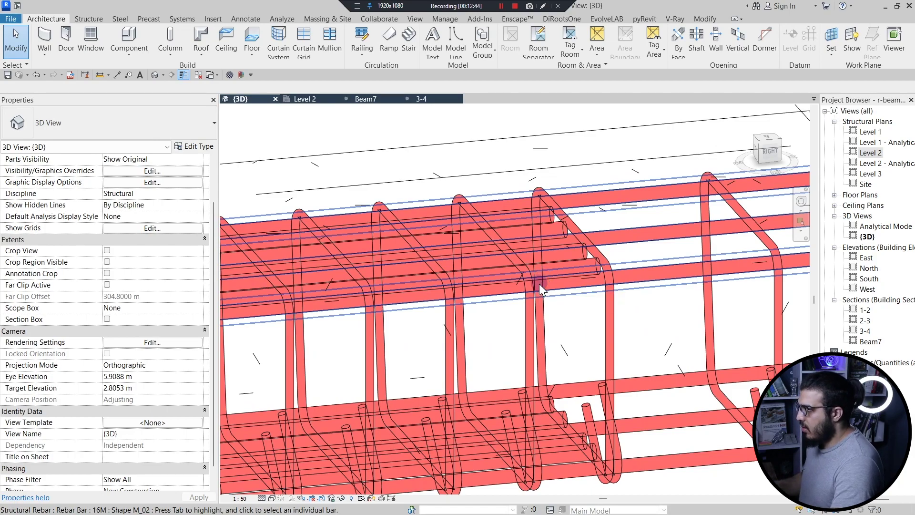
scroll(539, 284, up, 5)
scroll(540, 284, down, 6)
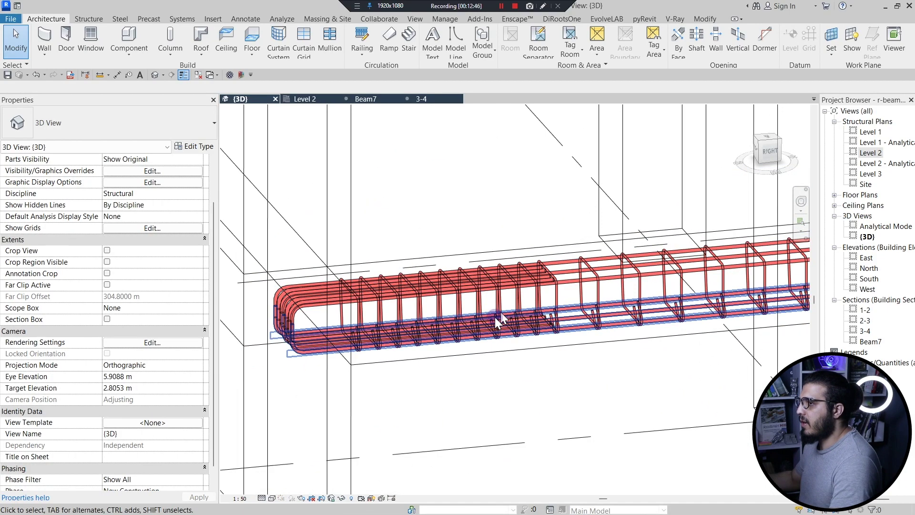
scroll(549, 264, up, 4)
- Select all rebar in the beam and set its view visibility states to unobscured in the {3D} view
click(507, 255)
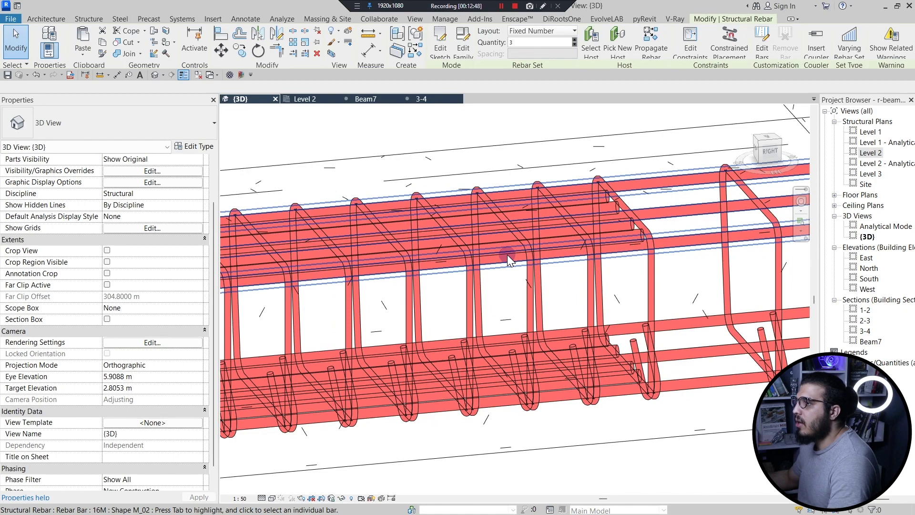
middle_drag(507, 255, 460, 265)
right_click(445, 266)
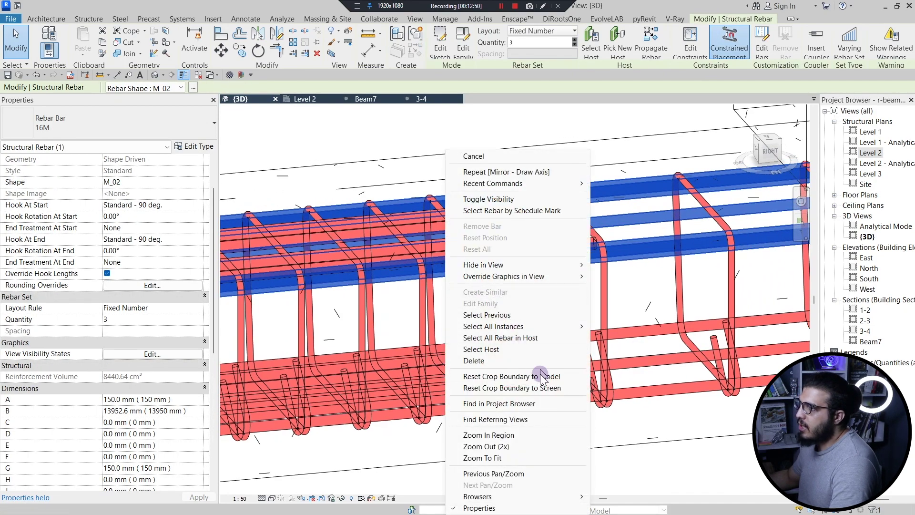
click(513, 336)
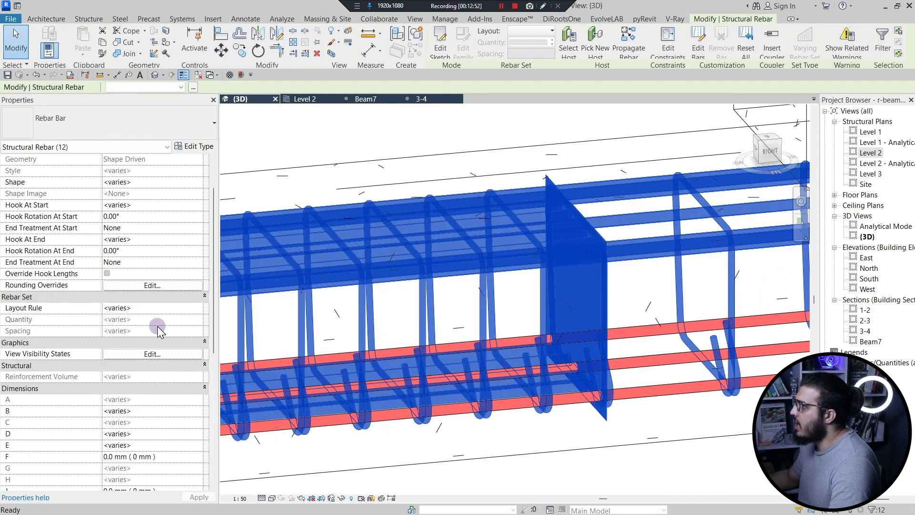
mouse_move(425, 374)
shift+middle_down()
mouse_move(384, 382)
mouse_move(513, 378)
mouse_move(438, 370)
shift+middle_up()
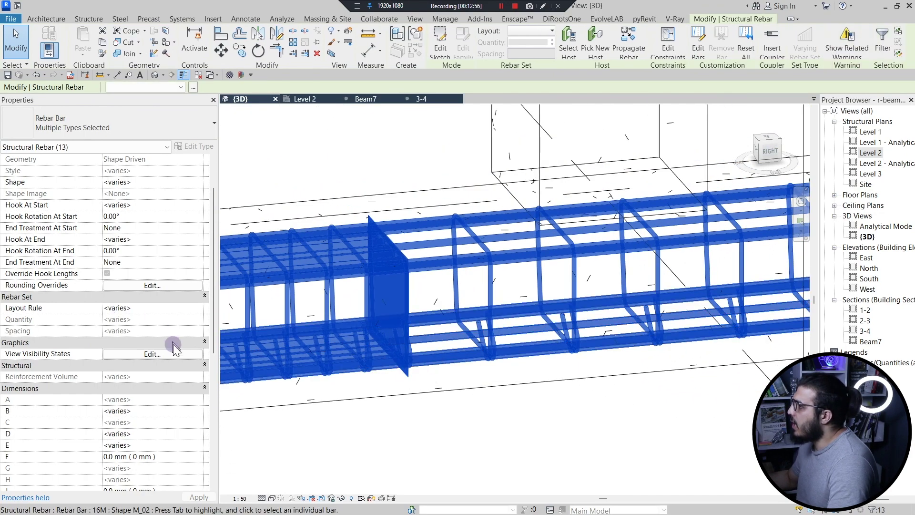
click(144, 355)
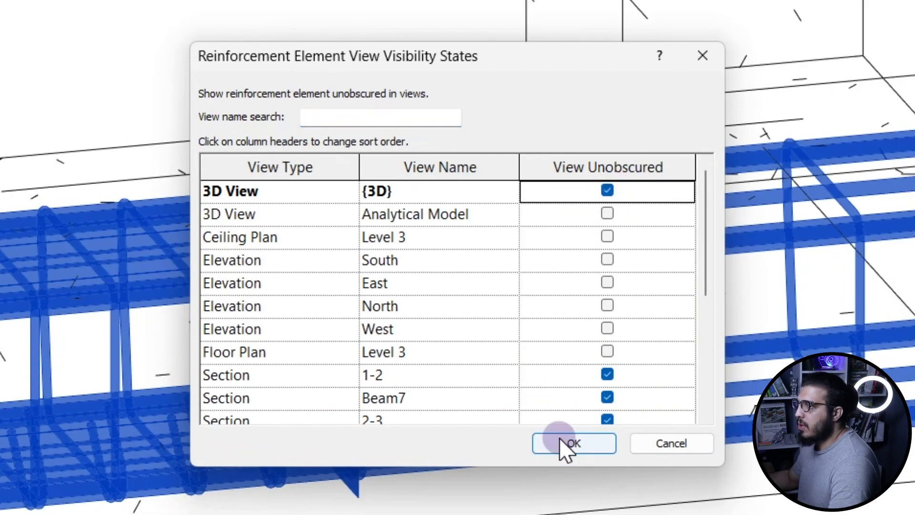
click(572, 444)
key(Escape)
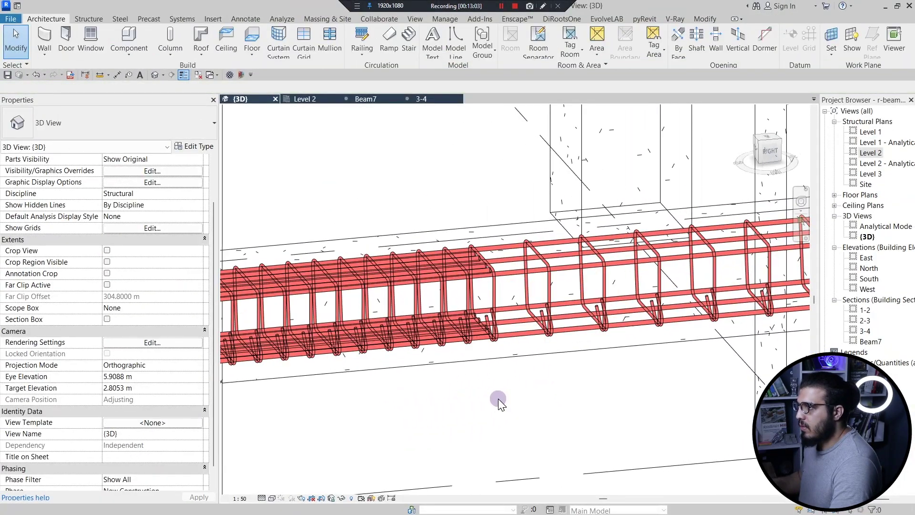
- Examine the beam's rebar cage in 3D, from the hooked bar ends to where the additional bars stop
scroll(498, 398, down, 6)
middle_drag(498, 399, 399, 373)
scroll(398, 374, up, 4)
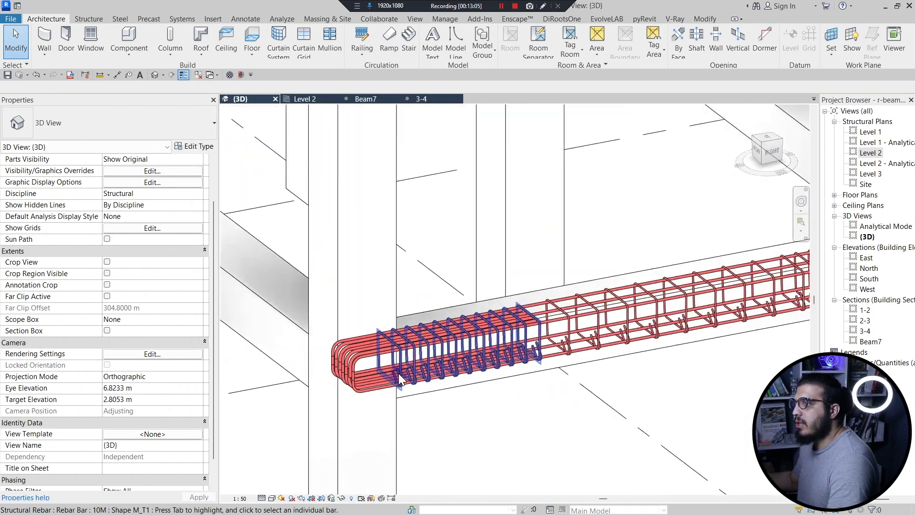
scroll(404, 343, up, 6)
middle_drag(569, 419, 339, 388)
scroll(339, 388, down, 3)
middle_drag(506, 424, 364, 413)
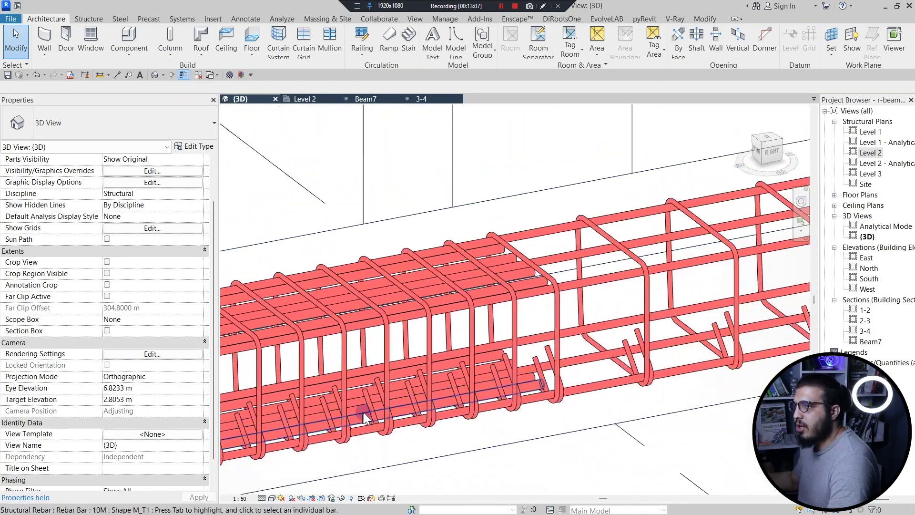
- Switch to the Beam7 section and examine the reinforcement zones and hooked bar ends along the beam between grids 5 and 1
scroll(365, 419, down, 3)
click(366, 99)
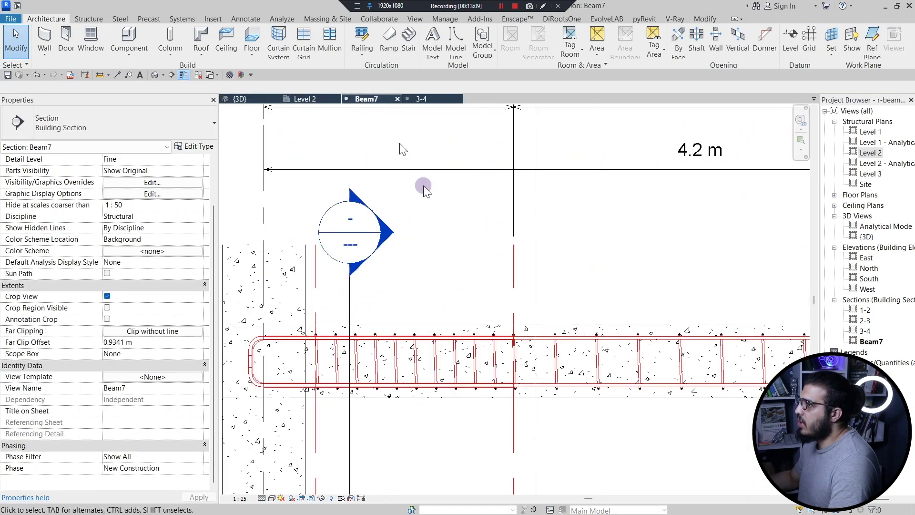
scroll(493, 321, down, 3)
middle_drag(634, 427, 592, 383)
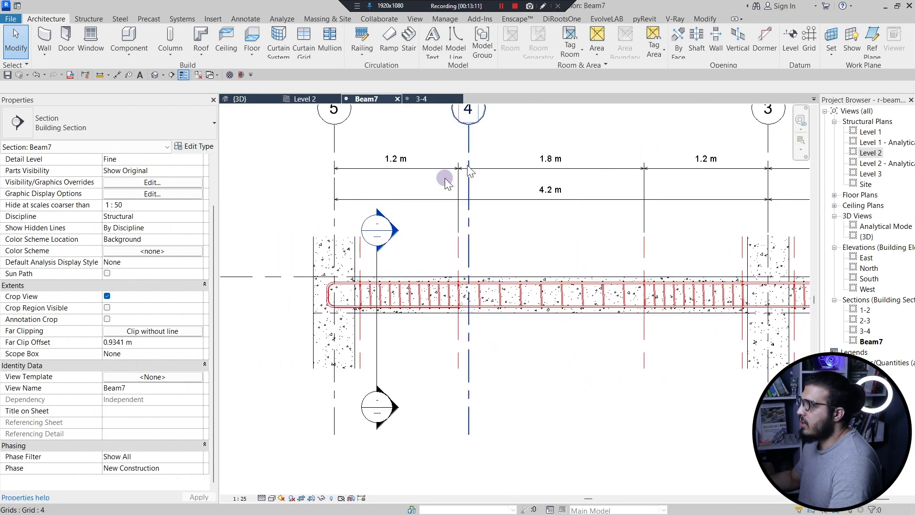
scroll(445, 178, down, 2)
scroll(434, 317, up, 4)
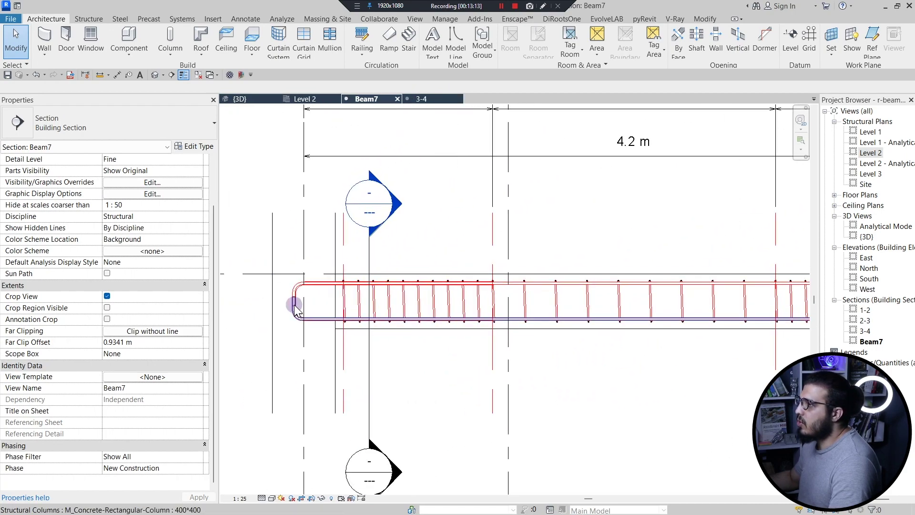
scroll(508, 320, down, 3)
middle_drag(506, 350, 315, 345)
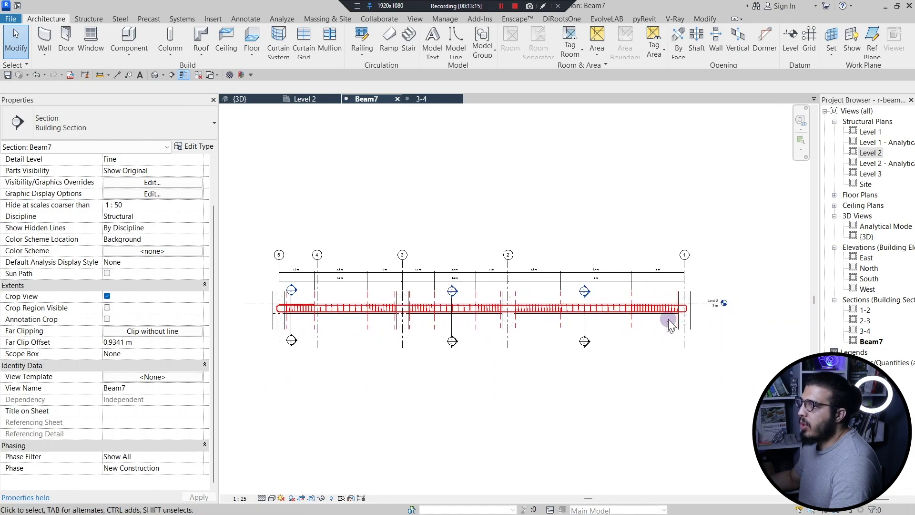
scroll(675, 313, up, 5)
scroll(726, 286, down, 4)
middle_drag(415, 324, 640, 348)
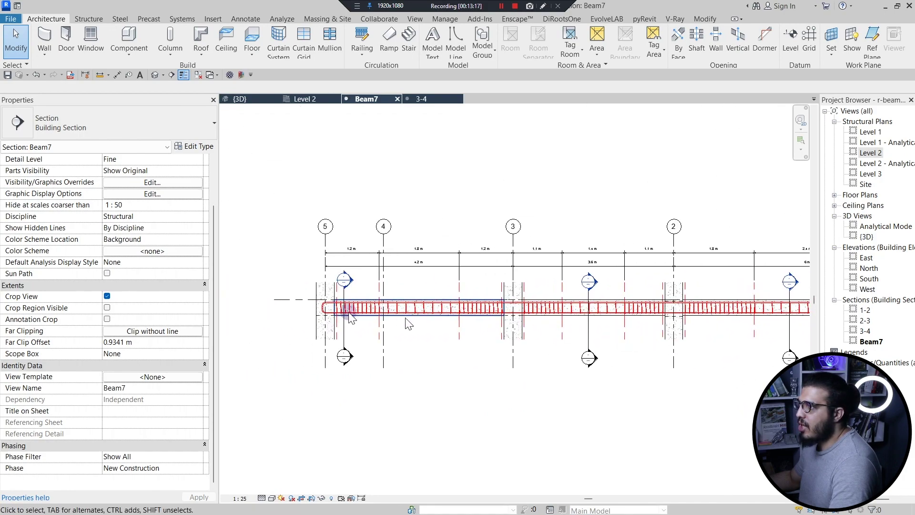
scroll(310, 309, up, 2)
middle_drag(396, 332, 395, 361)
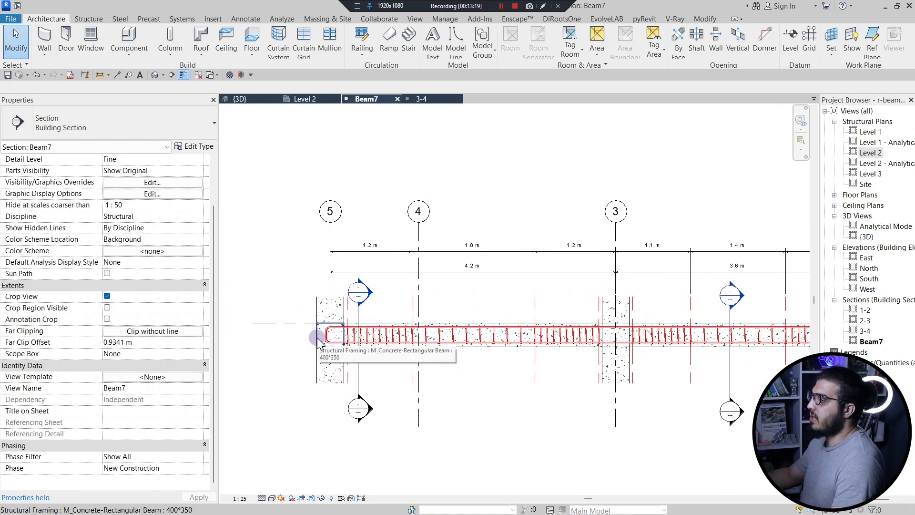
scroll(318, 339, up, 2)
scroll(256, 374, up, 3)
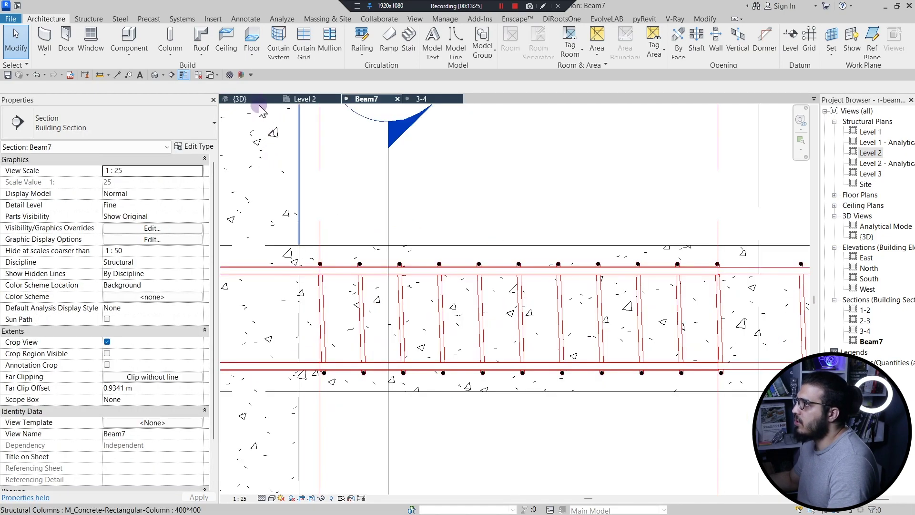
- In the 3D view, select all visible instances of the additional hooked 19M bars at the beam's grid 5 end
click(254, 99)
scroll(428, 331, up, 6)
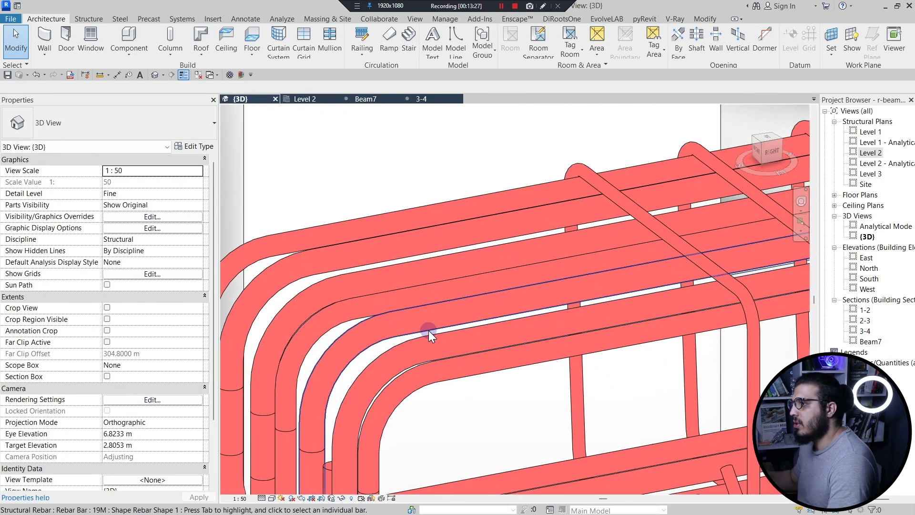
scroll(358, 273, down, 5)
scroll(363, 330, up, 5)
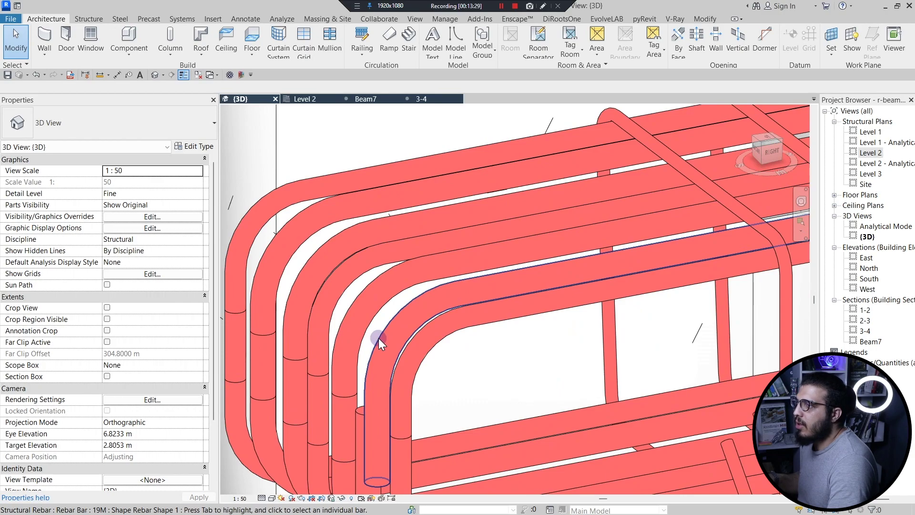
click(379, 338)
scroll(379, 339, down, 3)
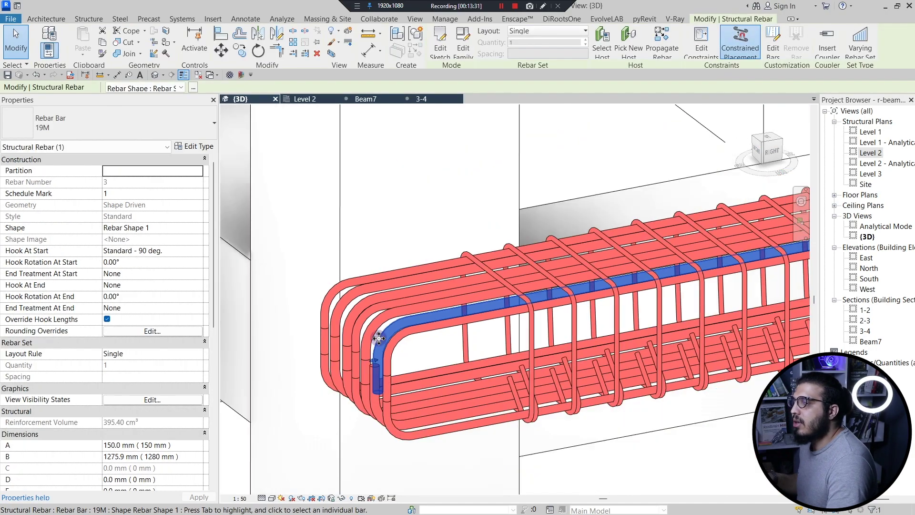
scroll(379, 338, down, 3)
mouse_move(445, 408)
shift+middle_down()
mouse_move(519, 405)
mouse_move(448, 416)
shift+middle_up()
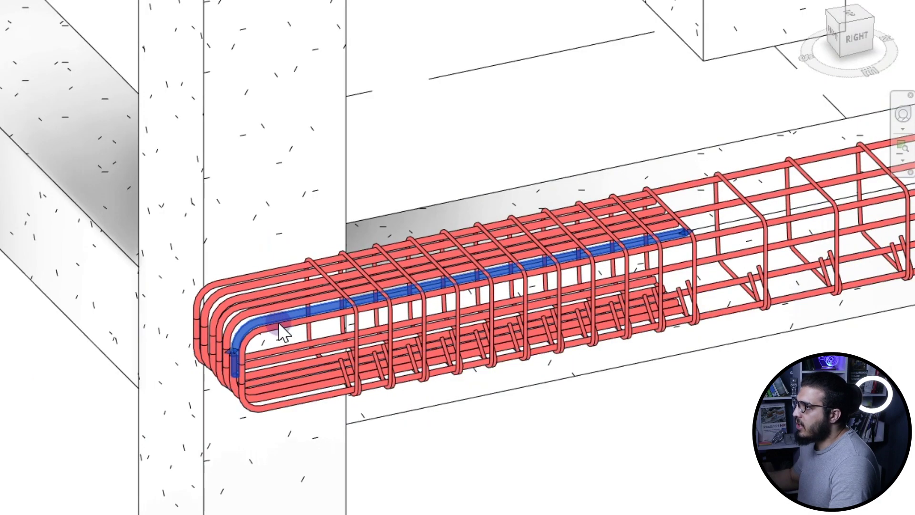
right_click(280, 323)
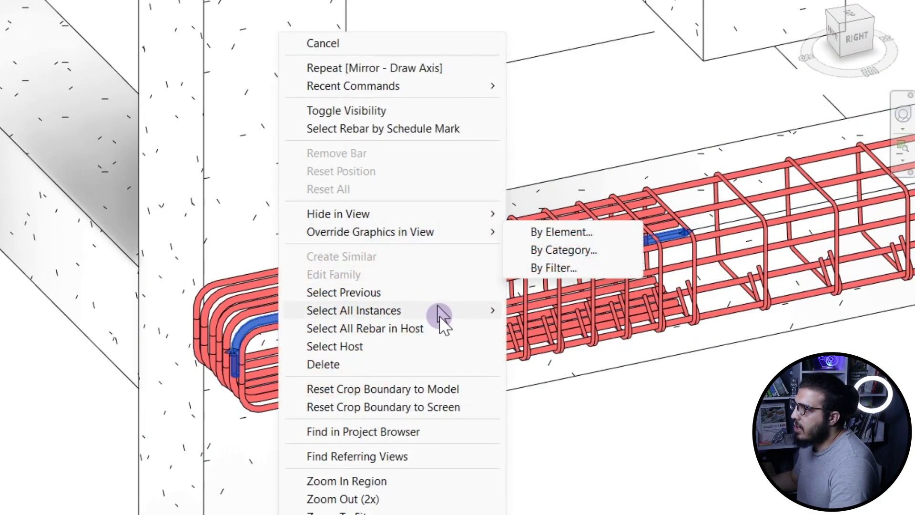
mouse_move(436, 315)
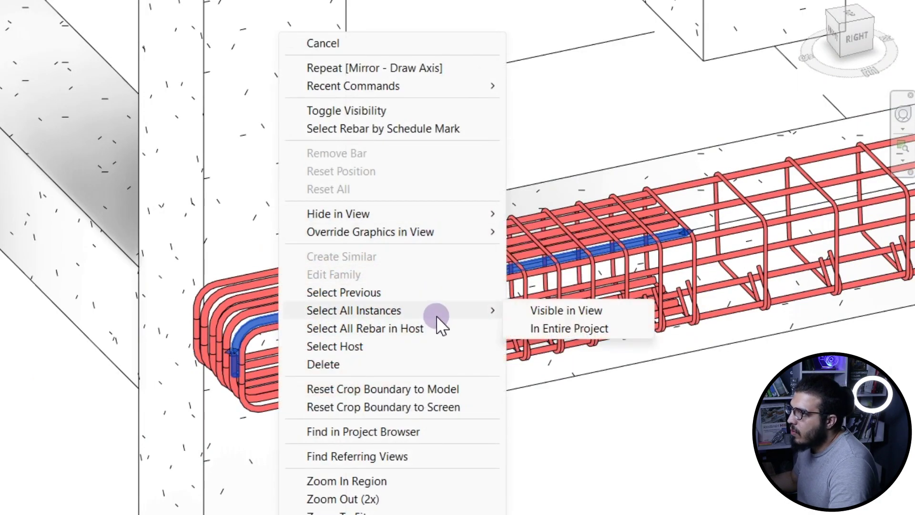
click(539, 313)
- Examine the beam in 3D out to its grid 1 end, and the extent of the selected 19M bars at grid 5
scroll(412, 300, down, 7)
middle_drag(582, 372, 199, 429)
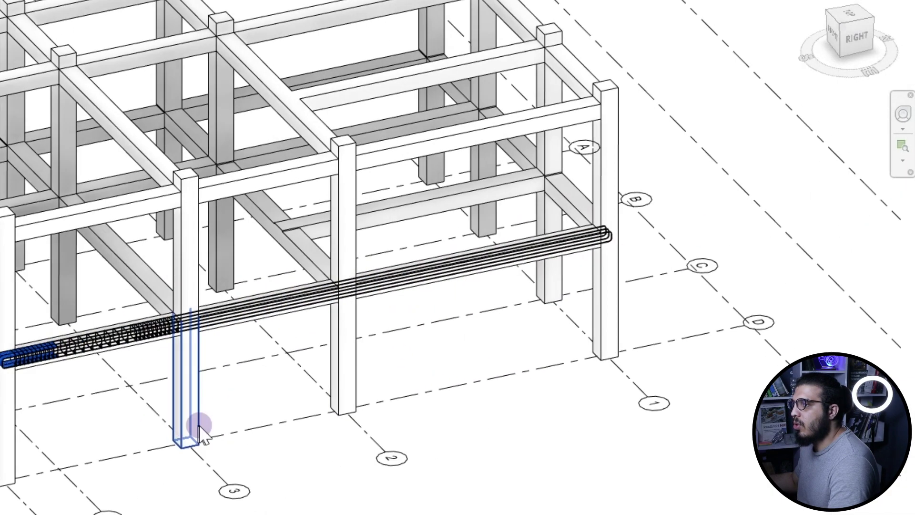
scroll(453, 272, up, 2)
scroll(477, 286, down, 3)
scroll(200, 290, up, 8)
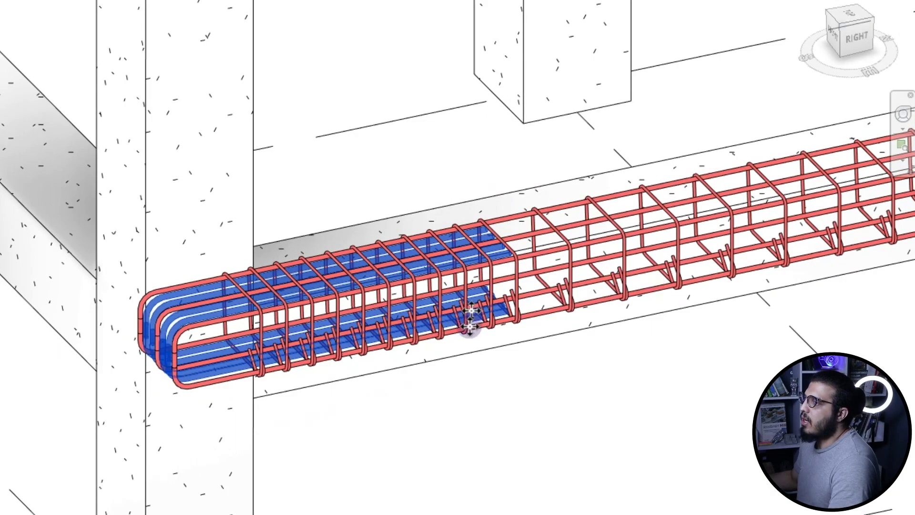
scroll(481, 286, down, 3)
scroll(414, 286, up, 4)
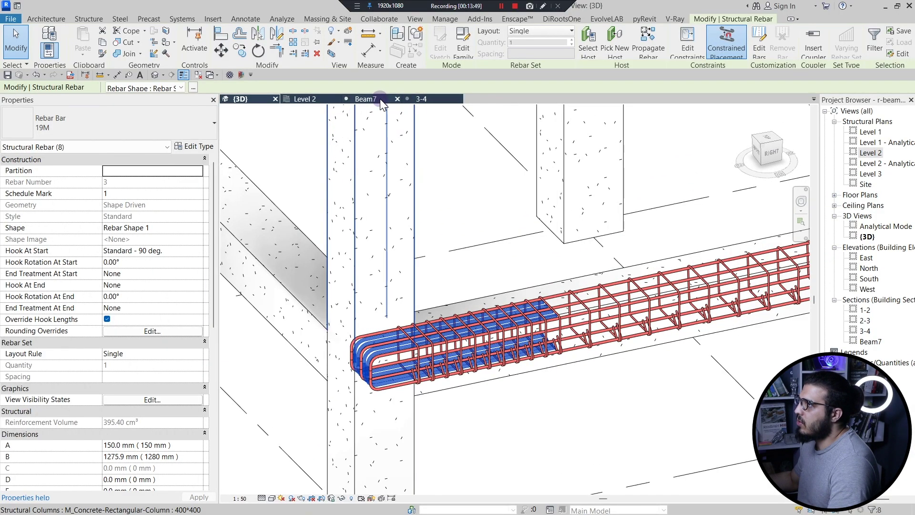
- In the Beam7 section, mirror a copy of the selected 19M bars about a vertical axis drawn between grids 3 and 2
click(380, 98)
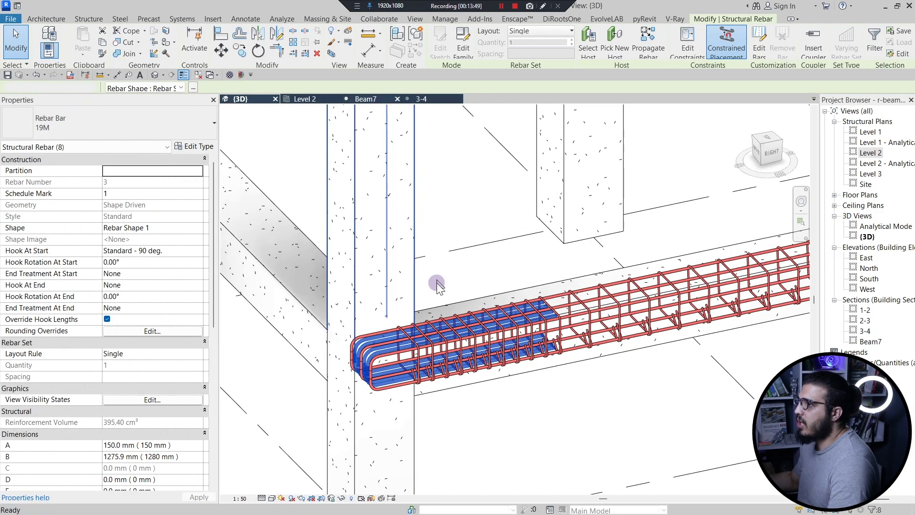
scroll(437, 282, up, 3)
middle_drag(436, 282, 381, 318)
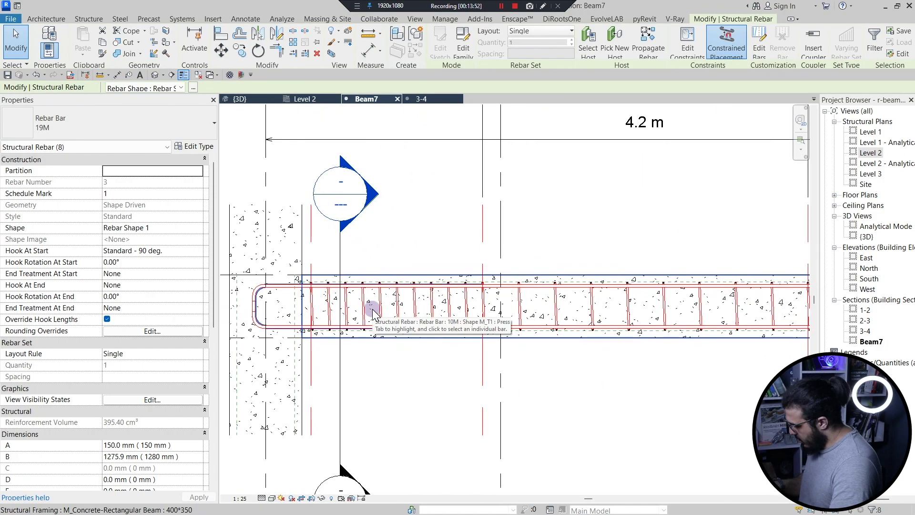
key(d)
key(m)
scroll(488, 333, down, 6)
middle_drag(521, 375, 327, 379)
scroll(489, 358, up, 2)
scroll(562, 362, down, 2)
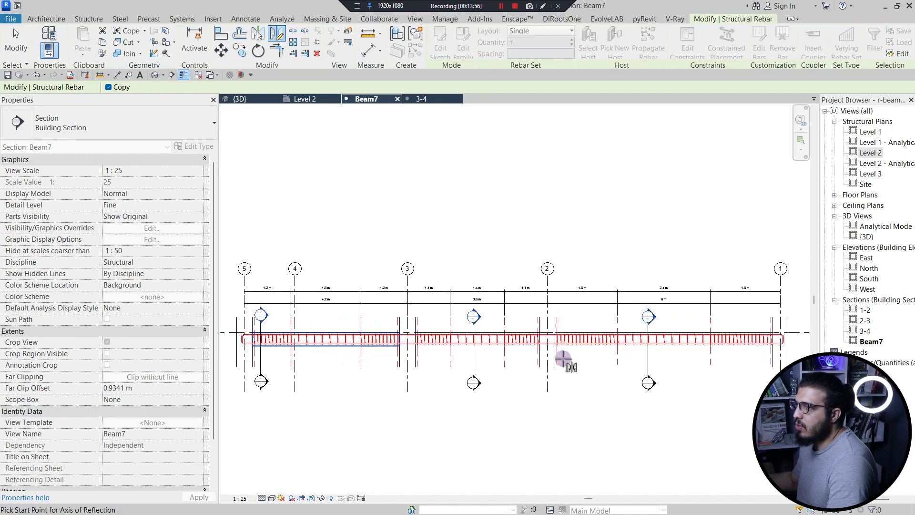
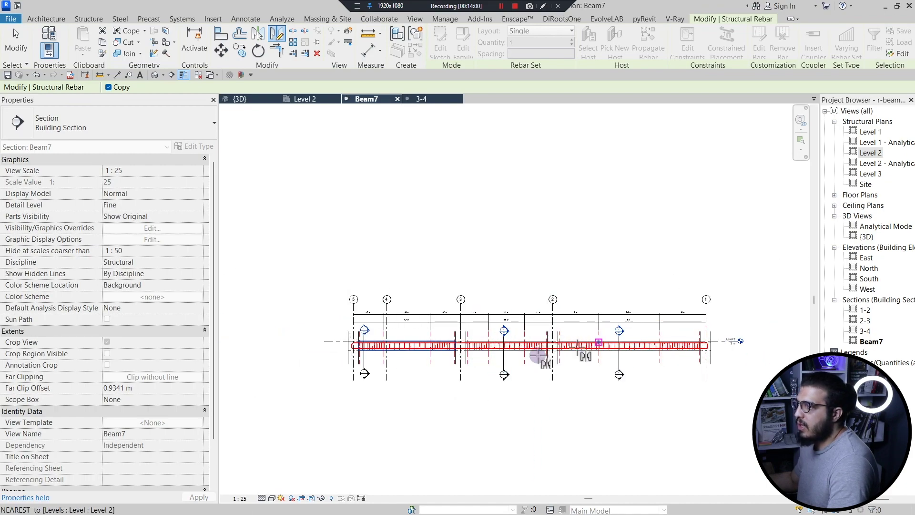
scroll(538, 356, up, 5)
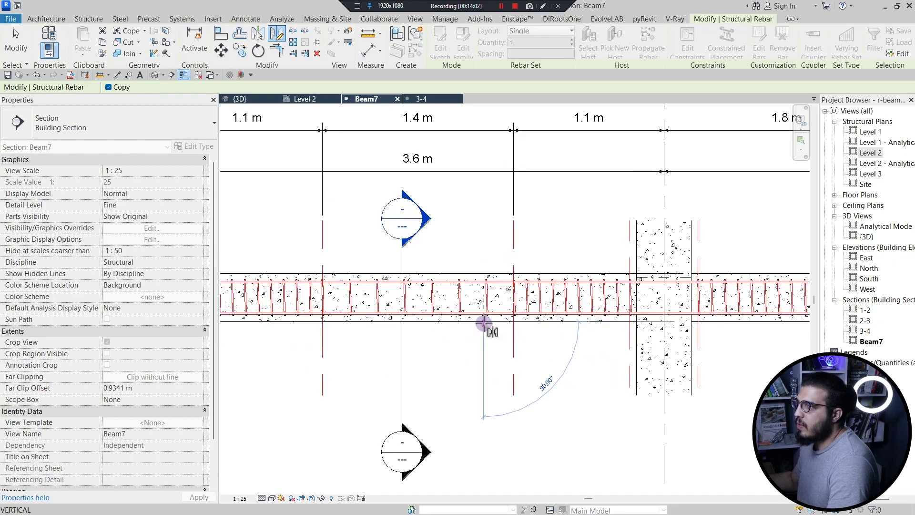
click(484, 200)
scroll(485, 201, down, 4)
middle_drag(567, 258, 497, 308)
scroll(608, 280, up, 6)
middle_drag(656, 286, 410, 313)
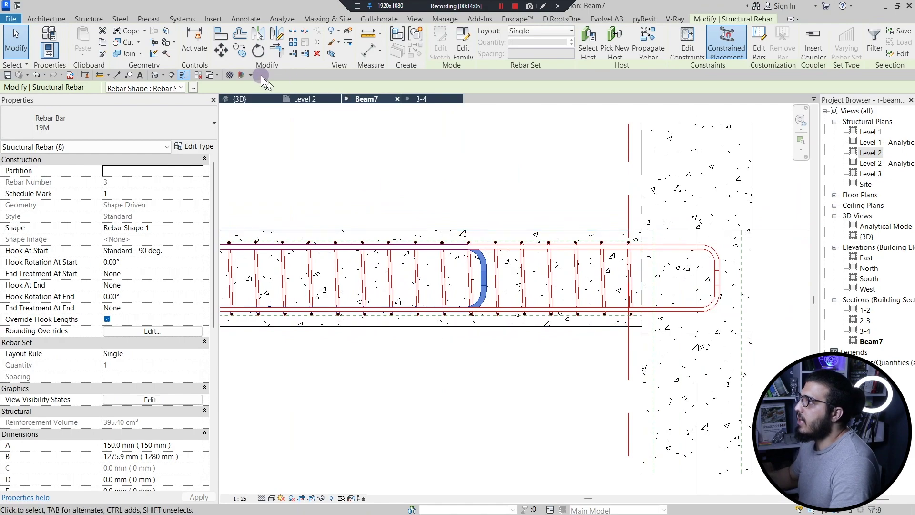
- Move the mirrored 19M bars horizontally until their hooks align with the continuous bars' hooked end in the grid 1 column
click(223, 52)
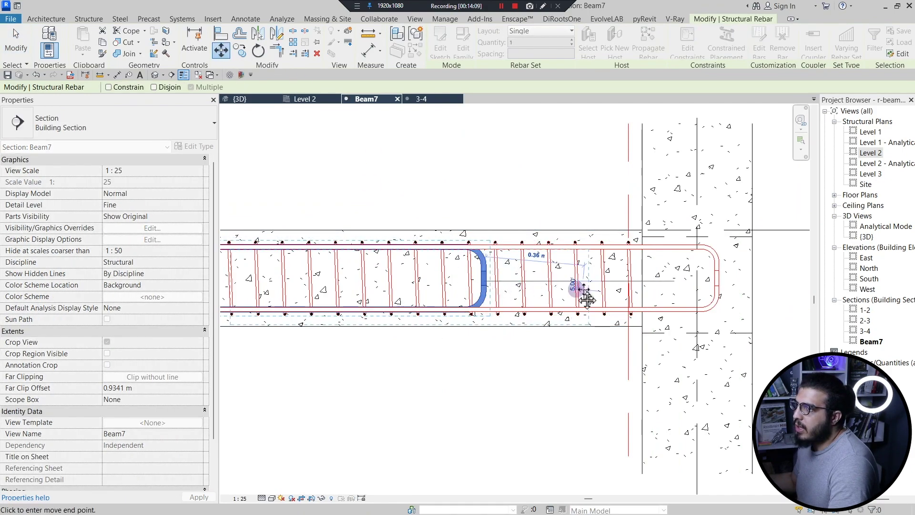
scroll(587, 298, up, 5)
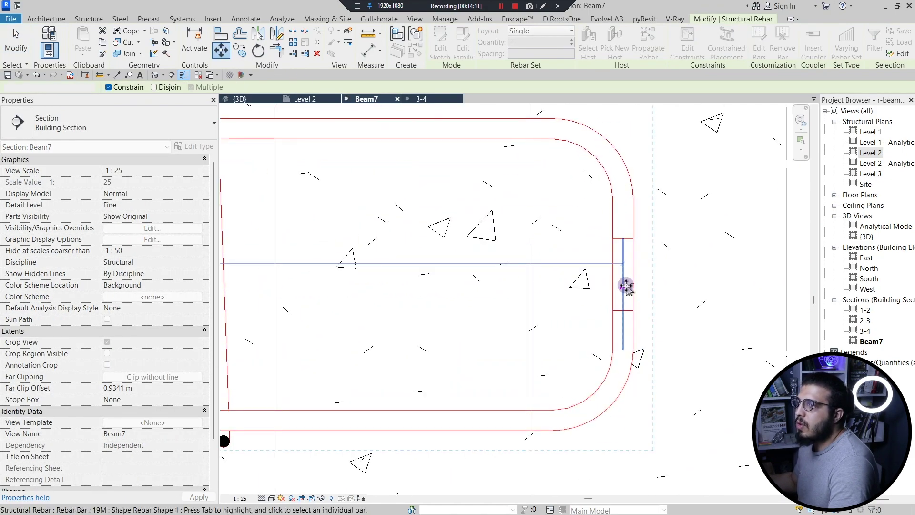
click(627, 286)
scroll(626, 285, down, 5)
scroll(442, 315, down, 2)
middle_drag(395, 323, 530, 331)
key(Escape)
- Lengthen one mirrored 19M bottom bar by stretching its free end to the red detail line marking the 1.8 m zone beside grid 1
scroll(510, 327, up, 3)
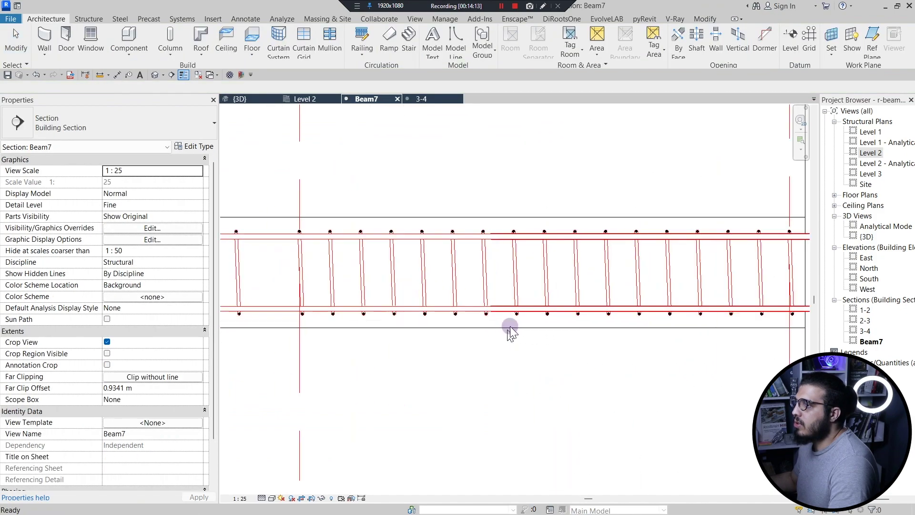
scroll(506, 324, up, 4)
scroll(502, 318, down, 1)
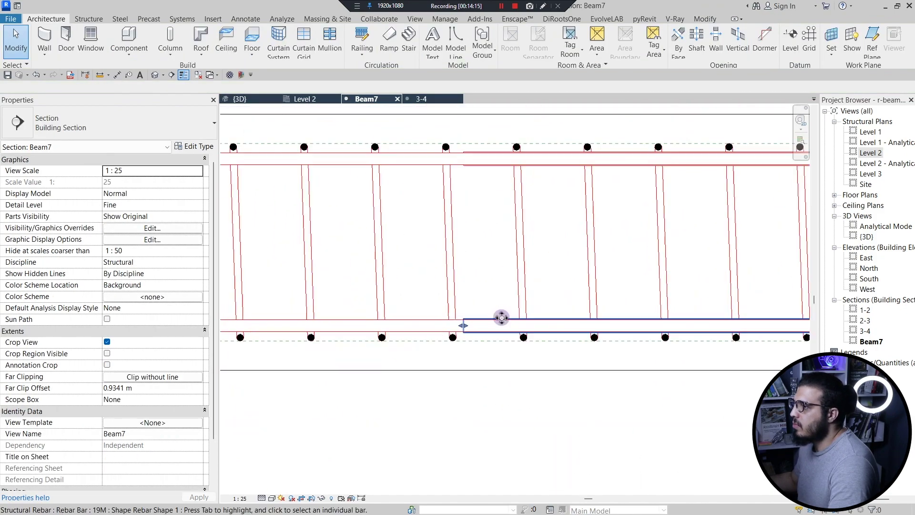
click(502, 317)
scroll(619, 348, down, 3)
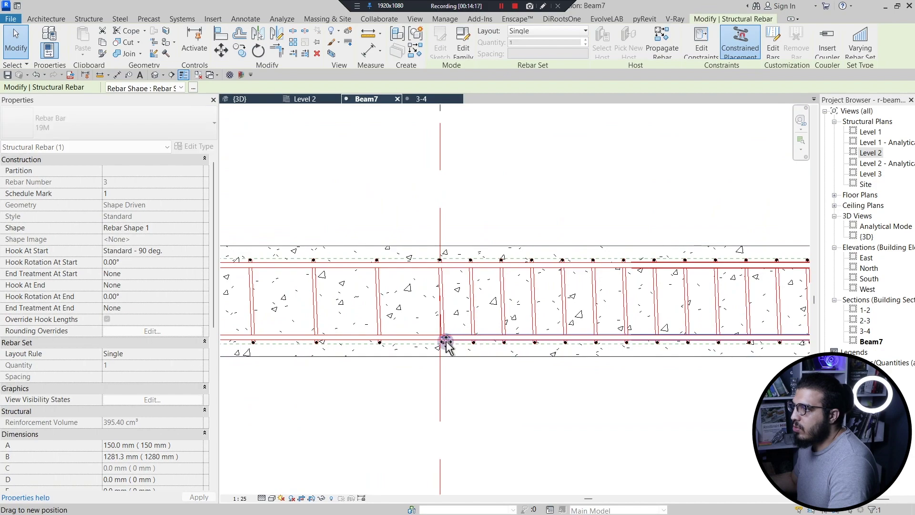
scroll(453, 375, down, 7)
middle_drag(453, 376, 494, 359)
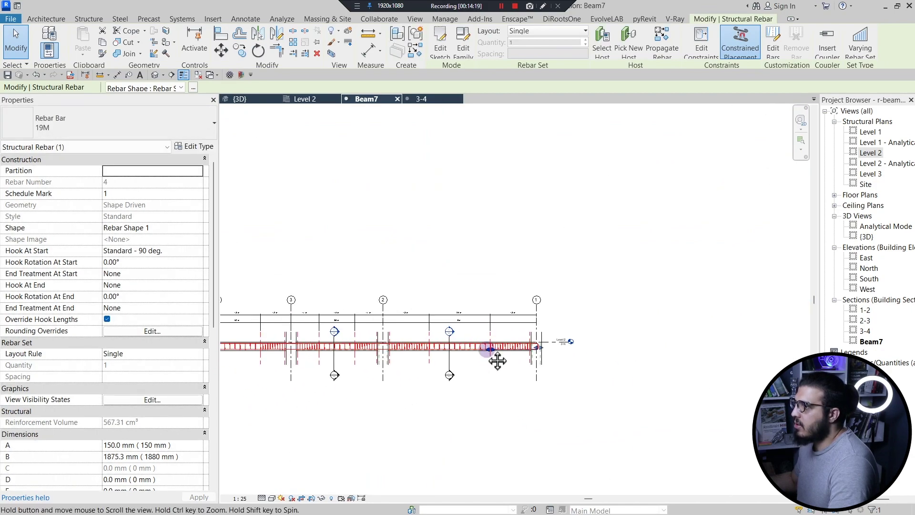
scroll(397, 330, up, 4)
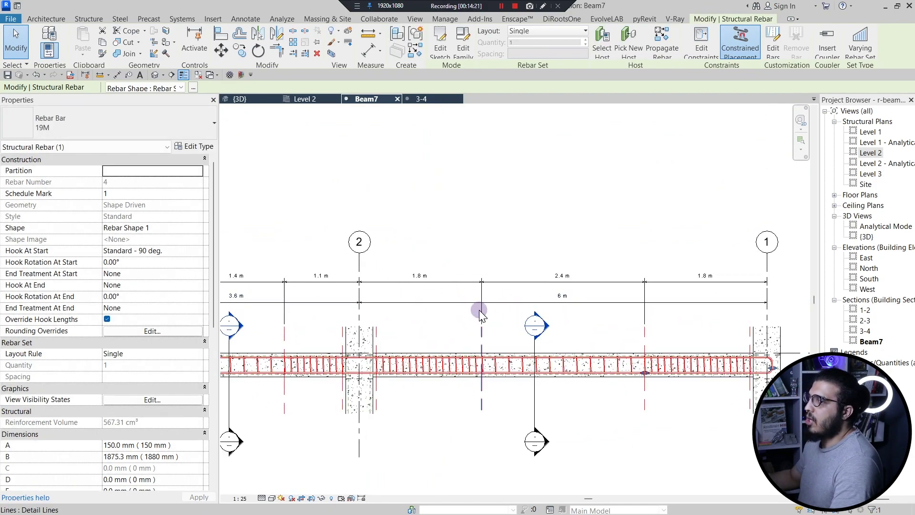
scroll(479, 310, down, 2)
scroll(669, 355, up, 4)
middle_drag(546, 350, 539, 345)
scroll(545, 350, up, 3)
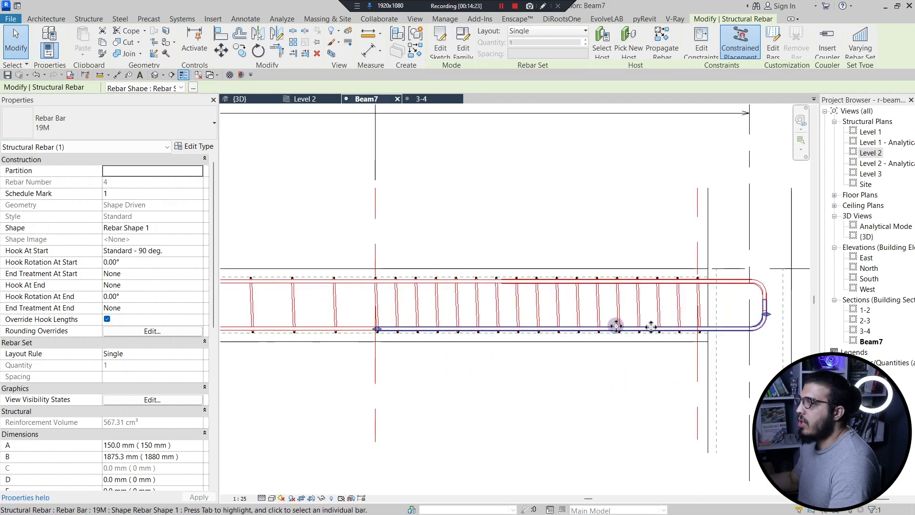
click(355, 214)
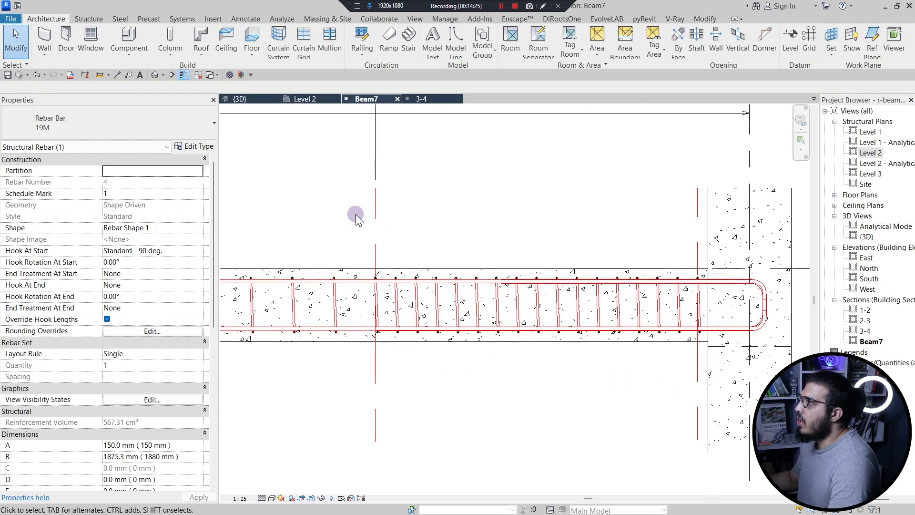
- Switch to the 3D view and select the lengthened 19M bottom bar among the mirrored bars at the grid 1 end
click(252, 100)
scroll(534, 345, down, 1)
middle_drag(596, 329, 296, 405)
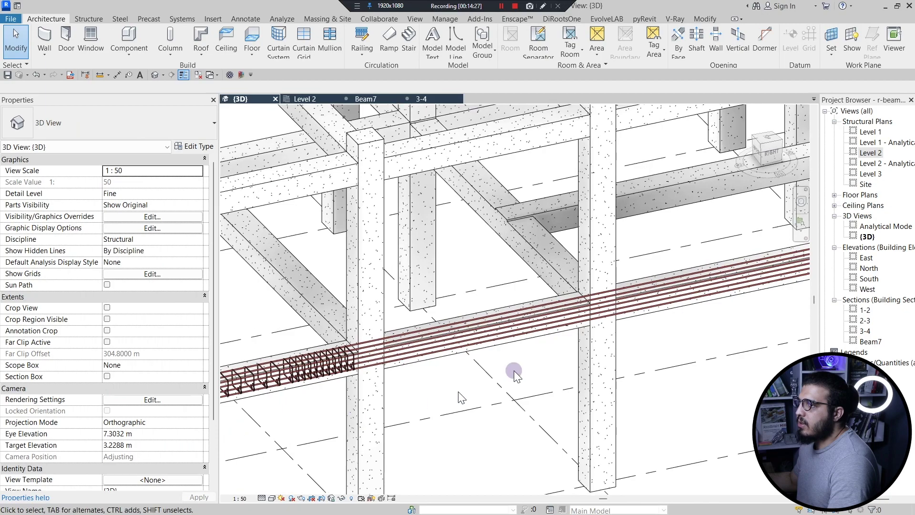
middle_drag(715, 343, 611, 429)
scroll(413, 317, up, 5)
scroll(365, 373, down, 3)
scroll(611, 430, down, 3)
middle_drag(445, 348, 482, 429)
scroll(478, 385, up, 3)
scroll(318, 399, up, 4)
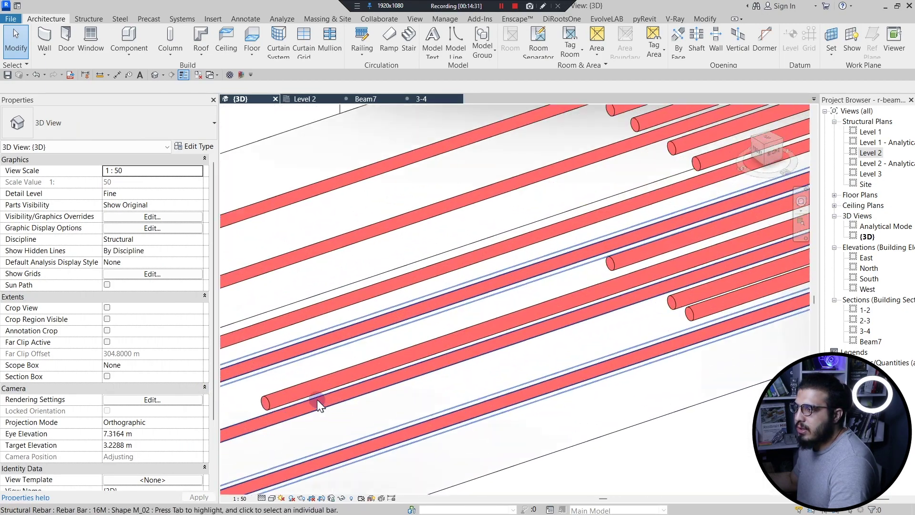
click(298, 392)
shift+middle_drag(298, 391, 349, 391)
scroll(349, 396, down, 5)
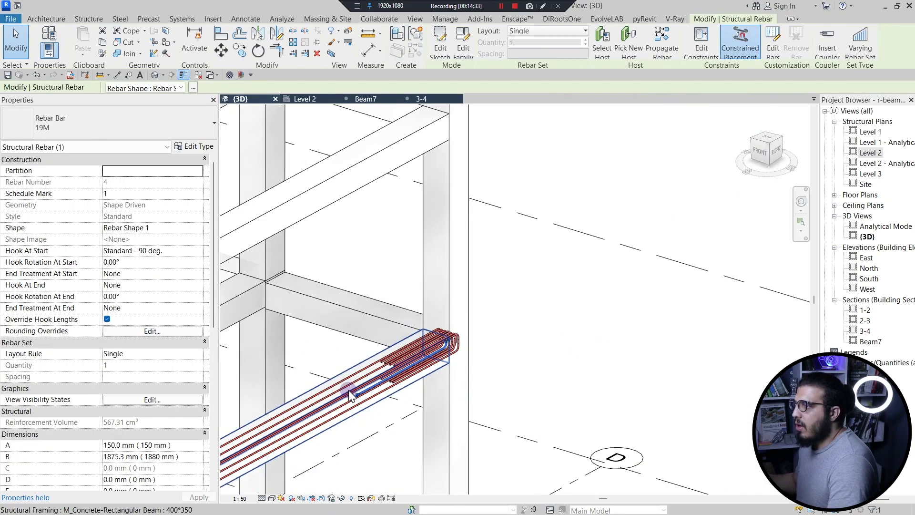
shift+middle_drag(609, 454, 505, 353)
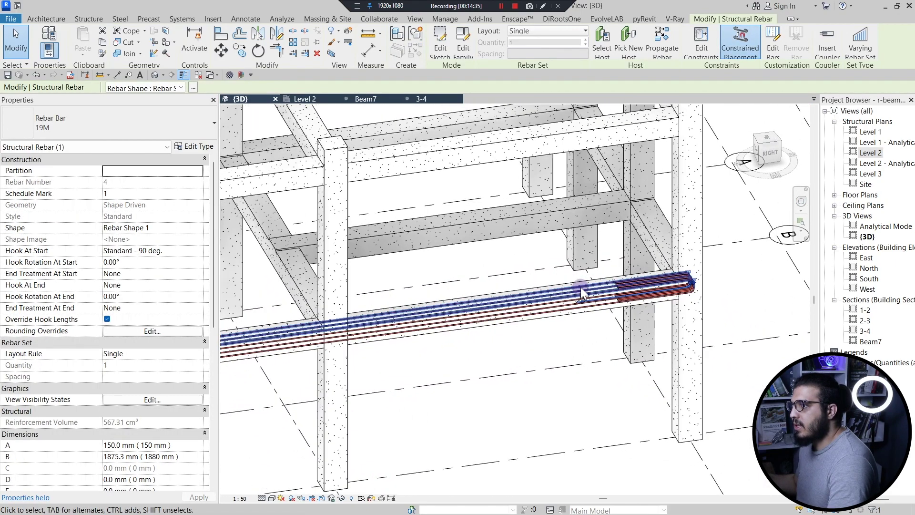
- Clear the bar selection and set the 3D view to Wireframe display, focusing on the stirrups inside the beam
click(516, 285)
scroll(517, 285, up, 3)
scroll(507, 295, down, 4)
middle_drag(432, 340, 549, 337)
scroll(374, 349, up, 2)
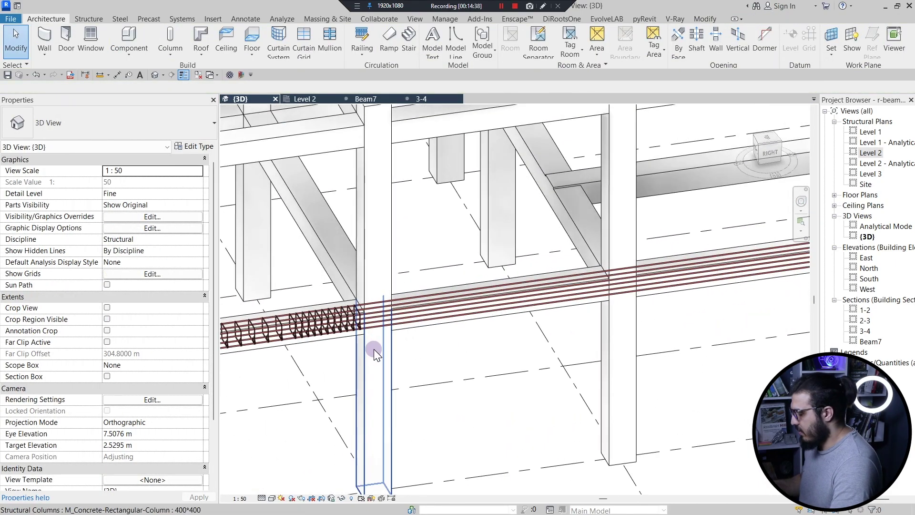
key(w)
key(f)
scroll(434, 305, up, 4)
scroll(485, 314, up, 4)
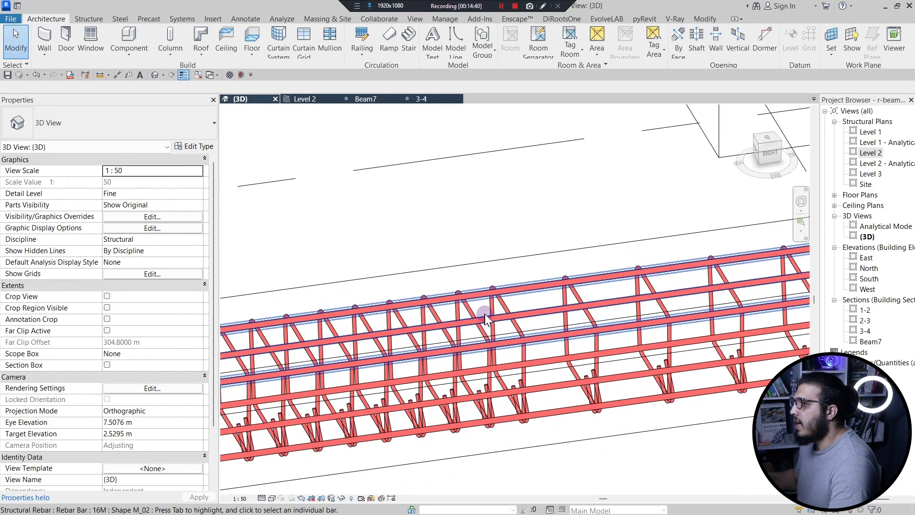
- Show all 10M stirrups unobscured in the 3D view through their view visibility states, and return the view from Wireframe to its previous visual style
click(516, 327)
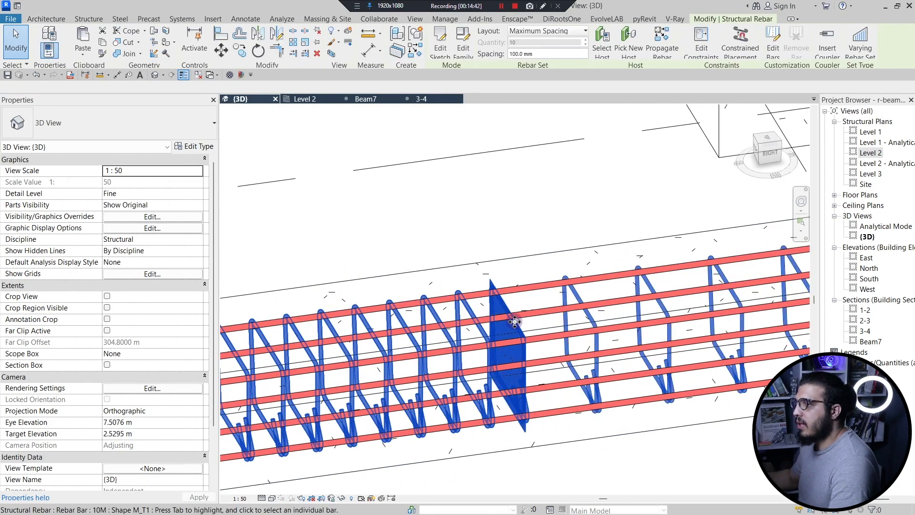
scroll(517, 344, down, 4)
click(179, 412)
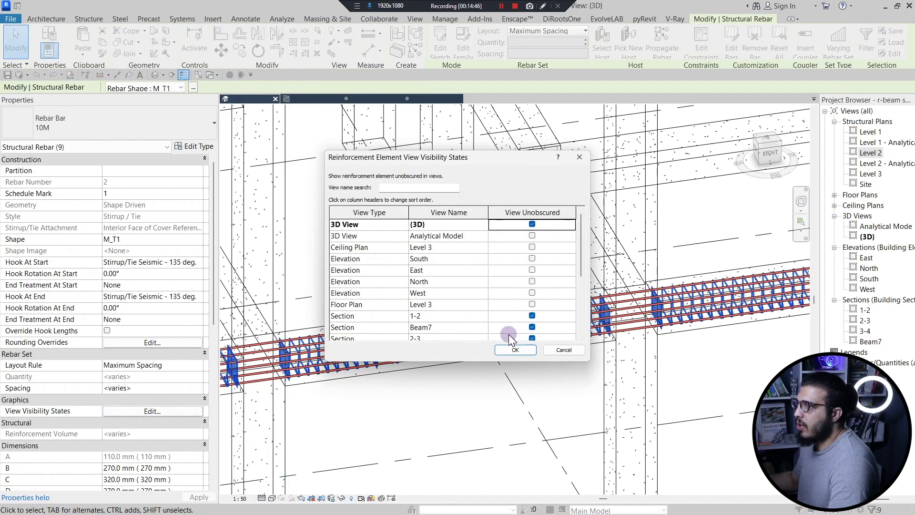
click(508, 347)
click(294, 485)
mouse_move(405, 398)
middle_down()
mouse_move(420, 407)
mouse_move(394, 400)
middle_up()
scroll(587, 381, up, 8)
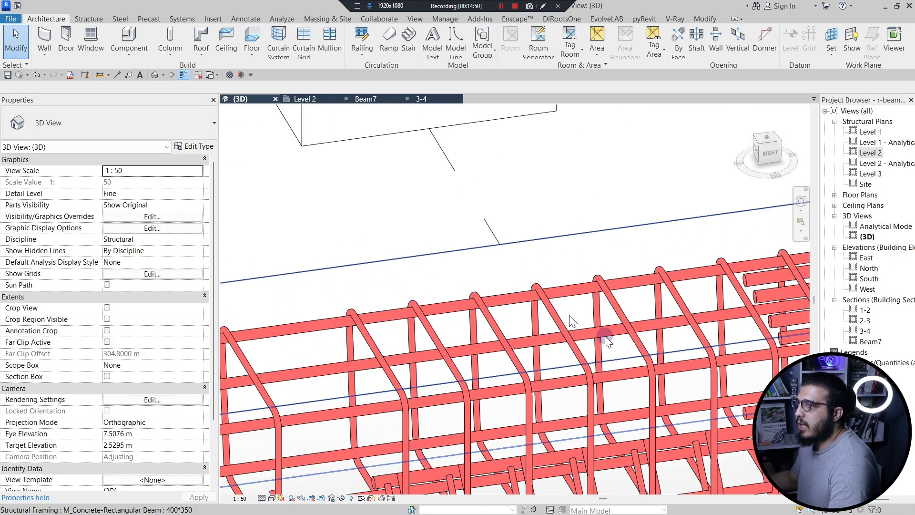
- Align the free ends of the bottom 19M bars near grid 1 with the end of the lengthened bottom bar
scroll(607, 341, down, 8)
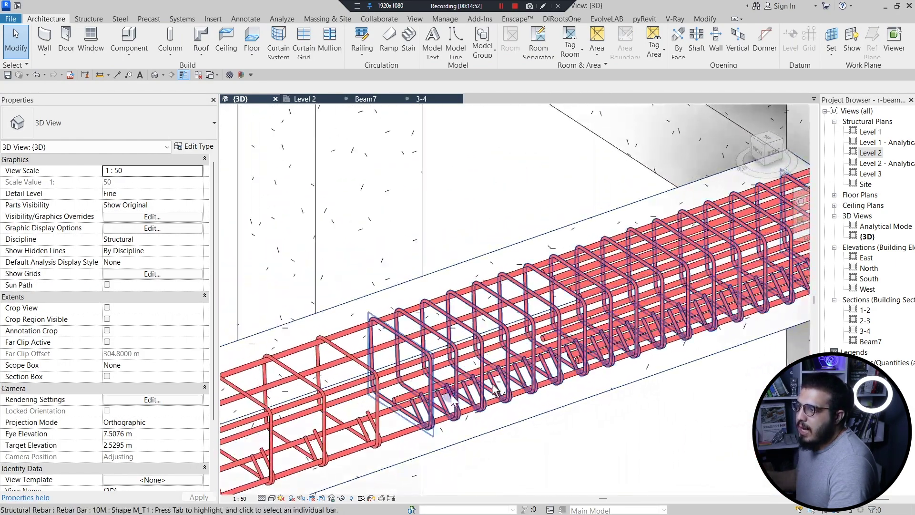
scroll(411, 399, up, 5)
scroll(362, 398, down, 6)
scroll(443, 395, up, 2)
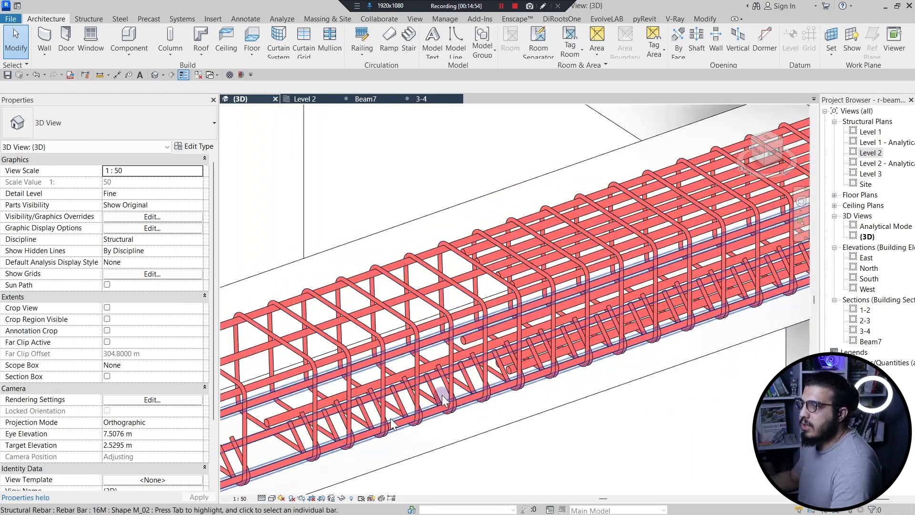
scroll(409, 368, up, 5)
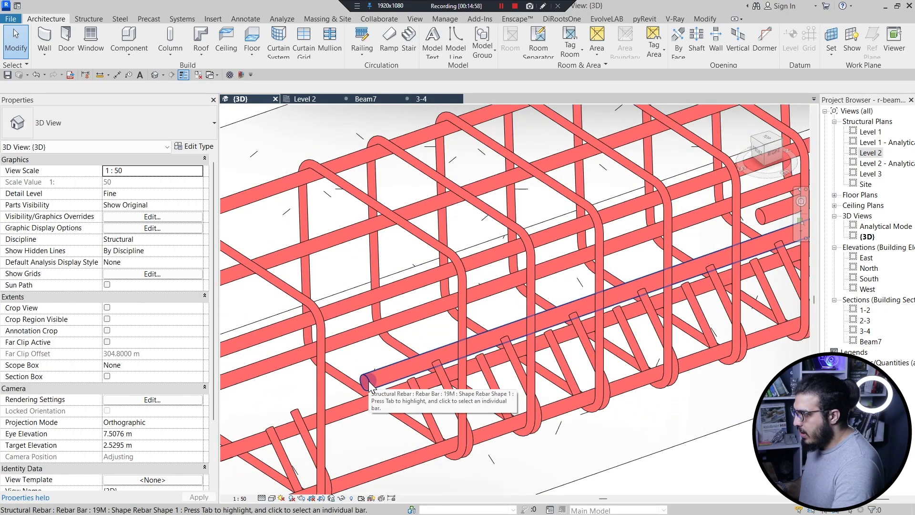
click(369, 382)
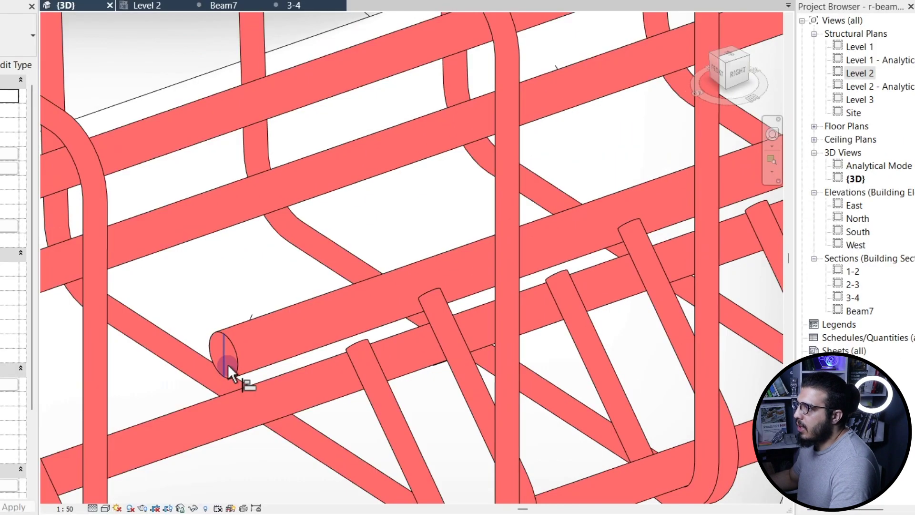
scroll(226, 359, down, 6)
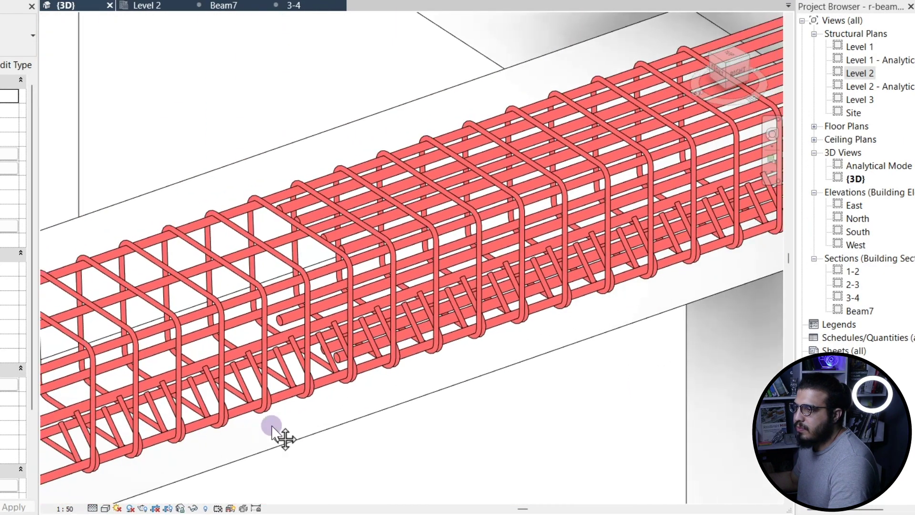
scroll(320, 363, up, 5)
scroll(319, 363, up, 3)
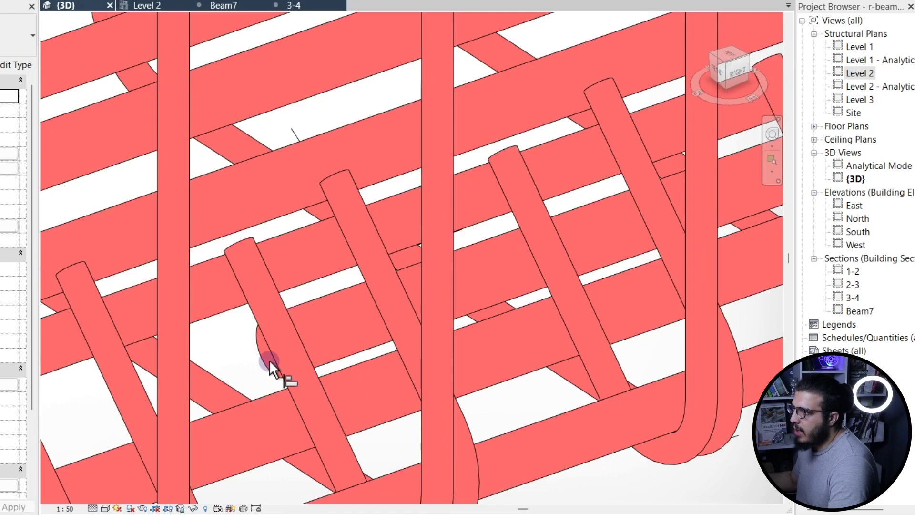
scroll(275, 362, down, 5)
scroll(178, 282, up, 5)
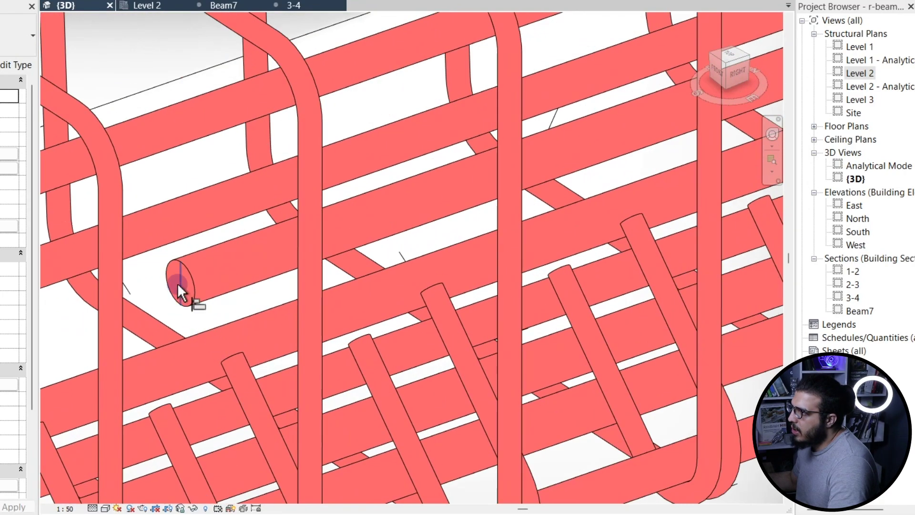
- Align the free ends of the top 19M bars near grid 1 with the aligned ends of the bottom bars
scroll(191, 320, down, 5)
scroll(225, 337, up, 6)
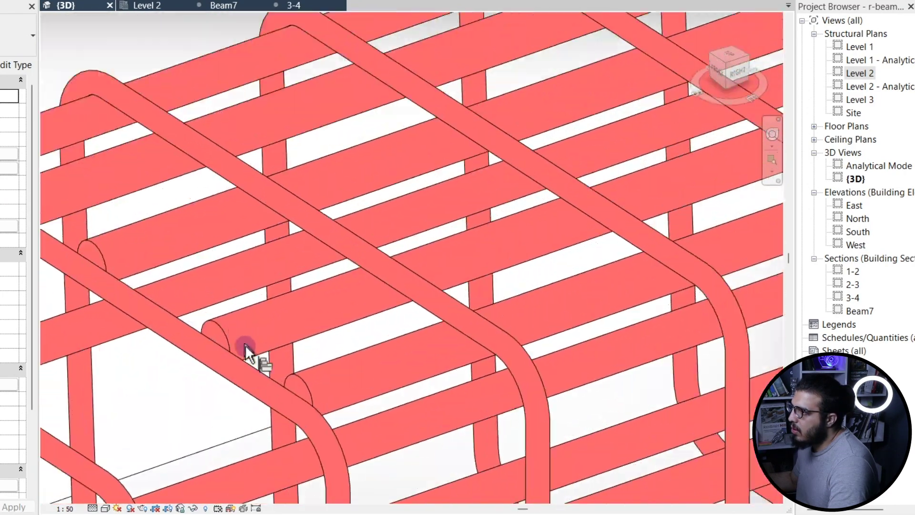
click(296, 385)
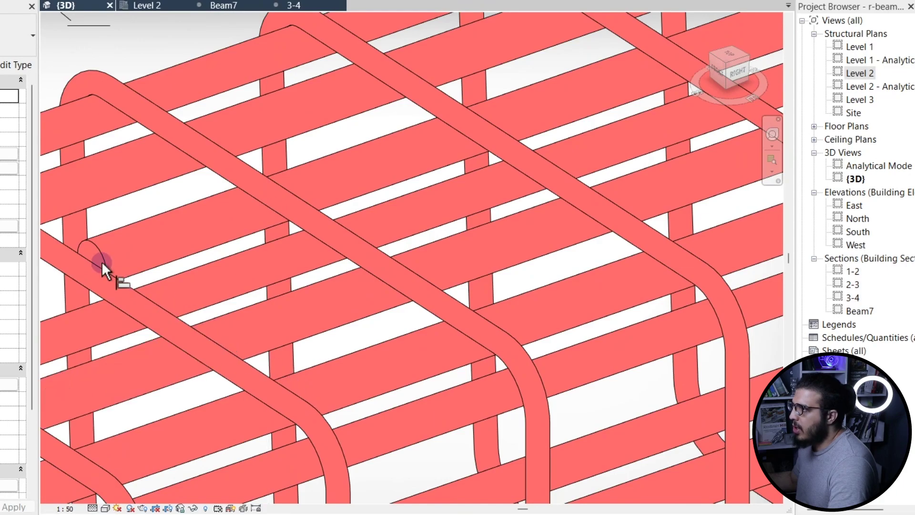
click(95, 250)
scroll(101, 296, down, 5)
scroll(265, 389, up, 5)
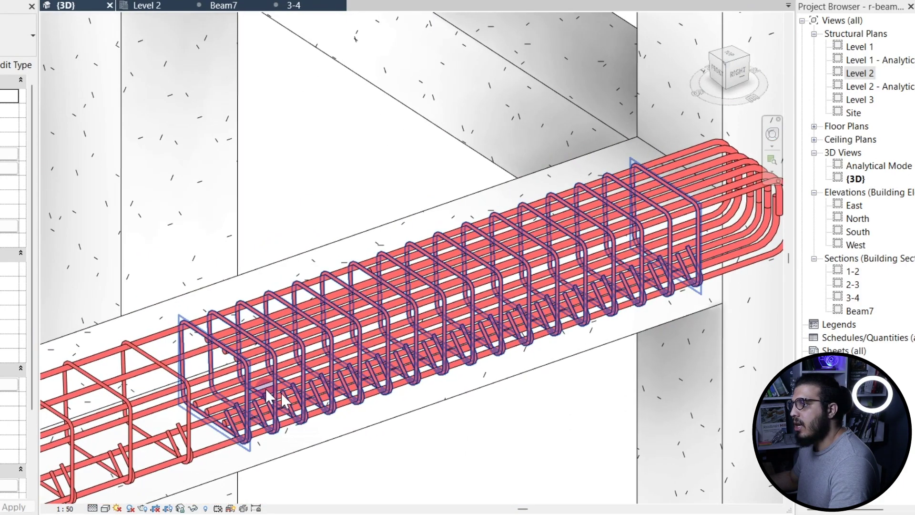
- Select all instances of the additional 19M bars, starting from one top bar
click(221, 306)
key(s)
key(a)
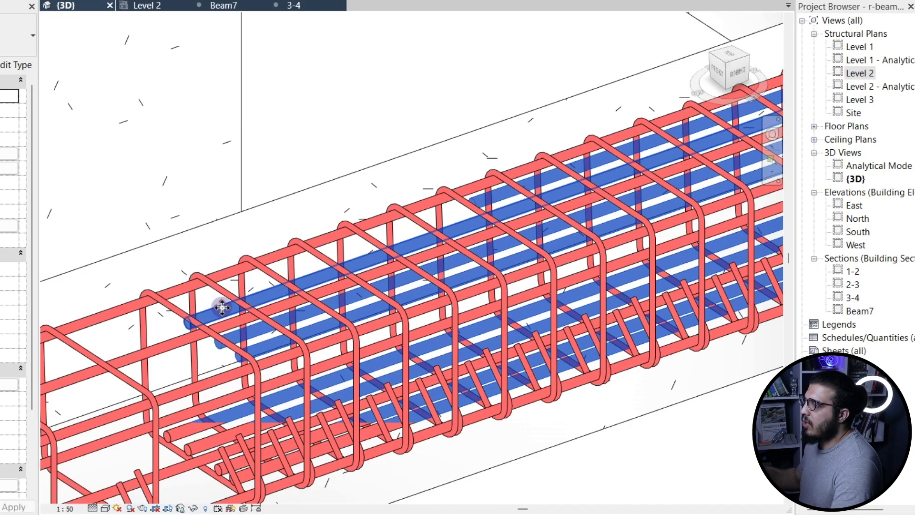
middle_drag(201, 420, 276, 274)
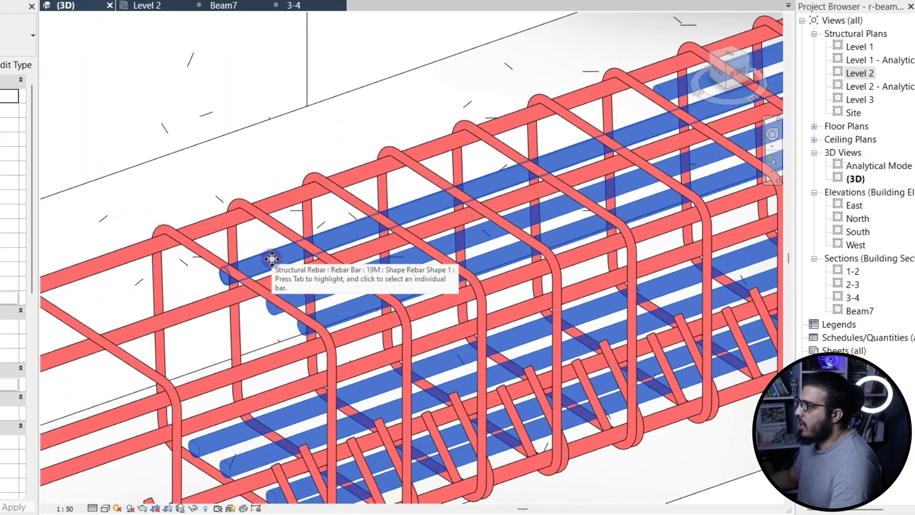
scroll(276, 267, up, 2)
- Override the selected 19M bars' surface foreground in this view with a solid fill in light yellow, RGB 255-255-174
right_click(278, 265)
mouse_move(398, 231)
click(496, 230)
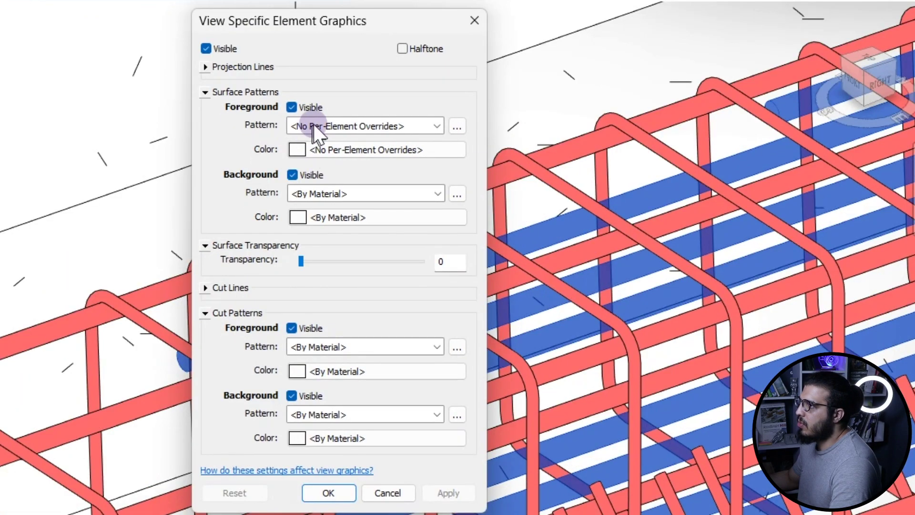
click(316, 125)
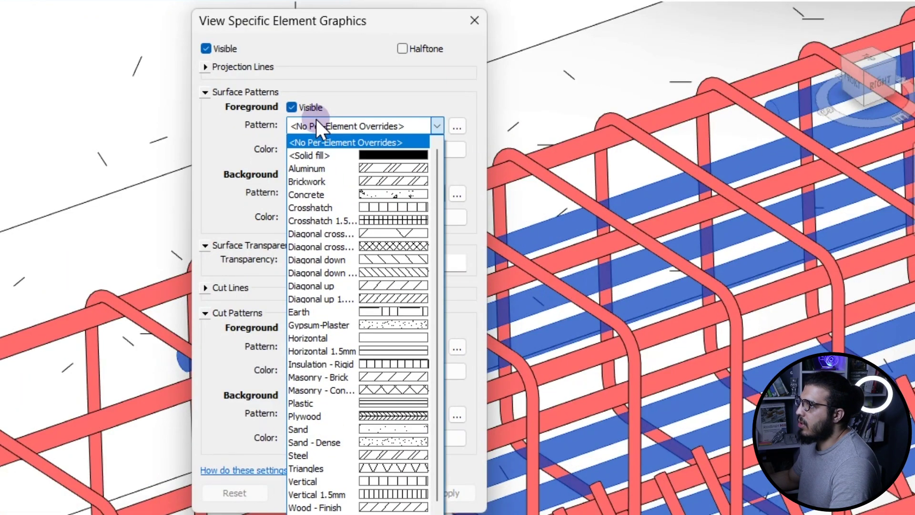
click(340, 155)
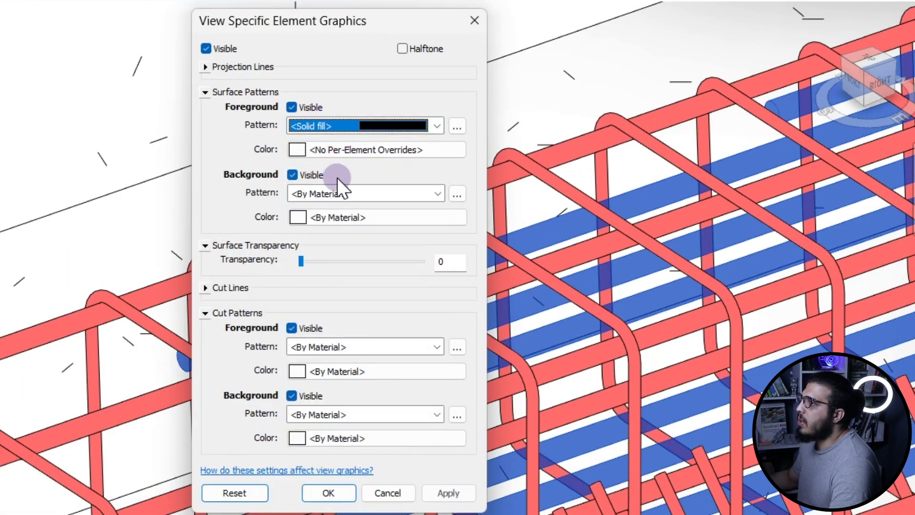
click(325, 151)
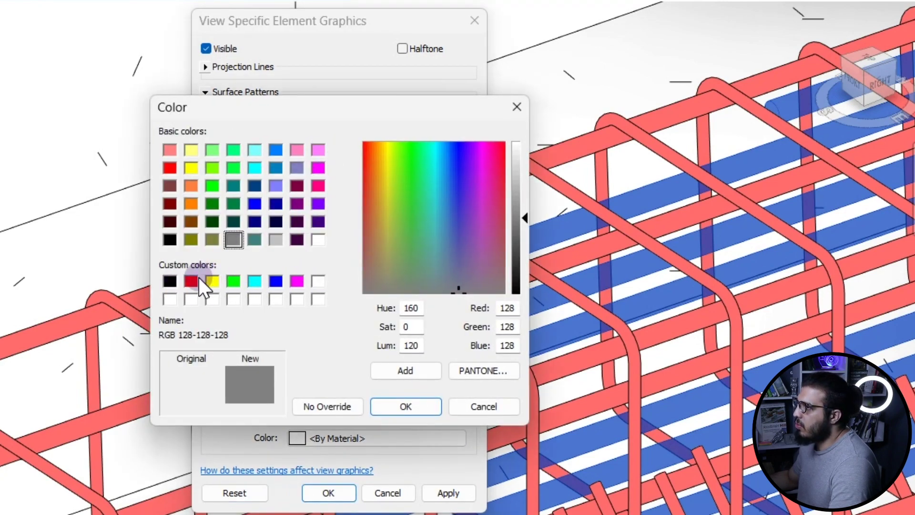
click(213, 281)
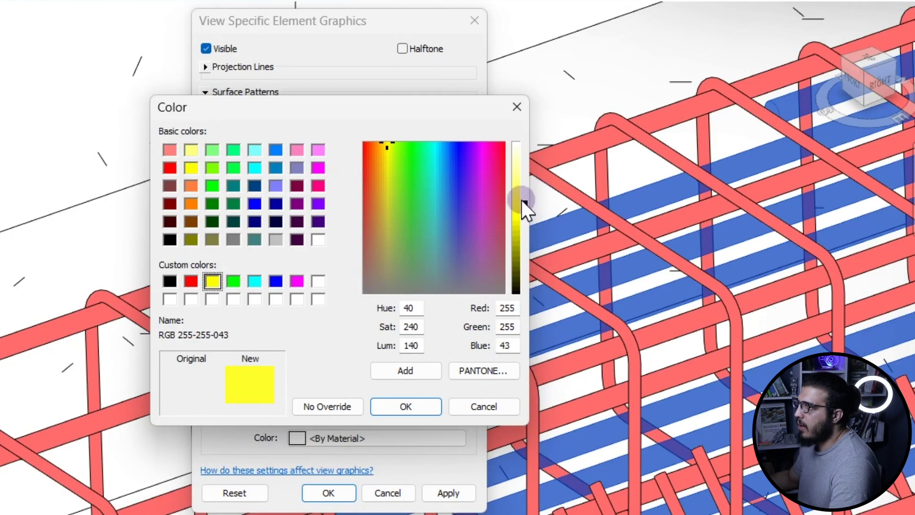
click(372, 401)
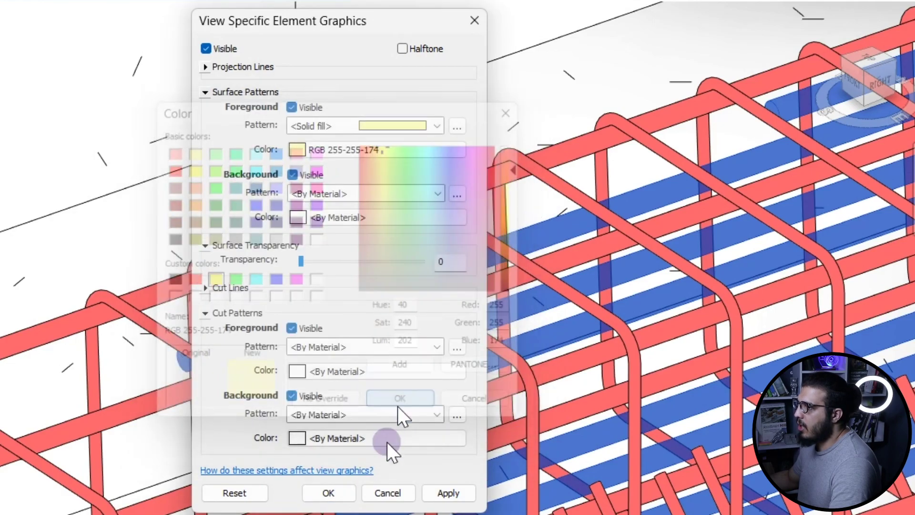
click(328, 491)
- Select the 10M stirrups along the beam and override their surface foreground in this view with a solid blue-violet fill
scroll(520, 352, down, 8)
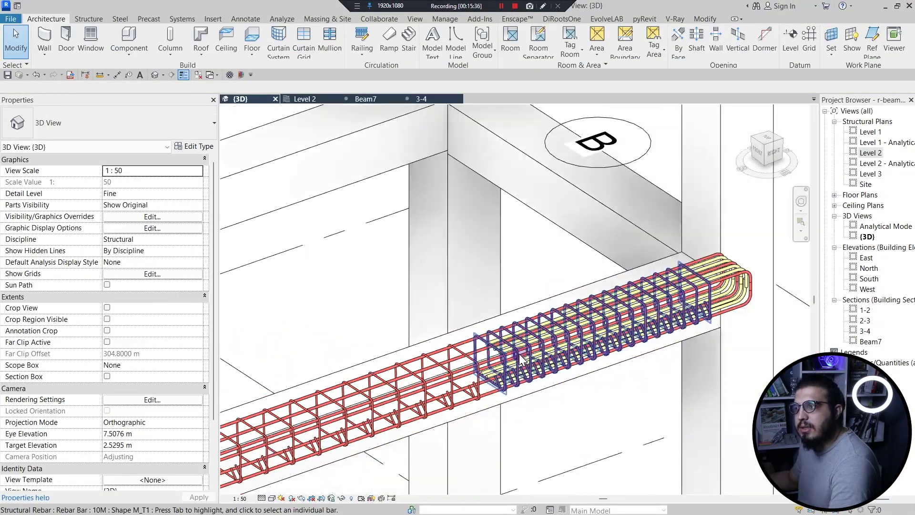
middle_drag(419, 444, 646, 343)
middle_drag(381, 470, 614, 340)
scroll(452, 343, up, 8)
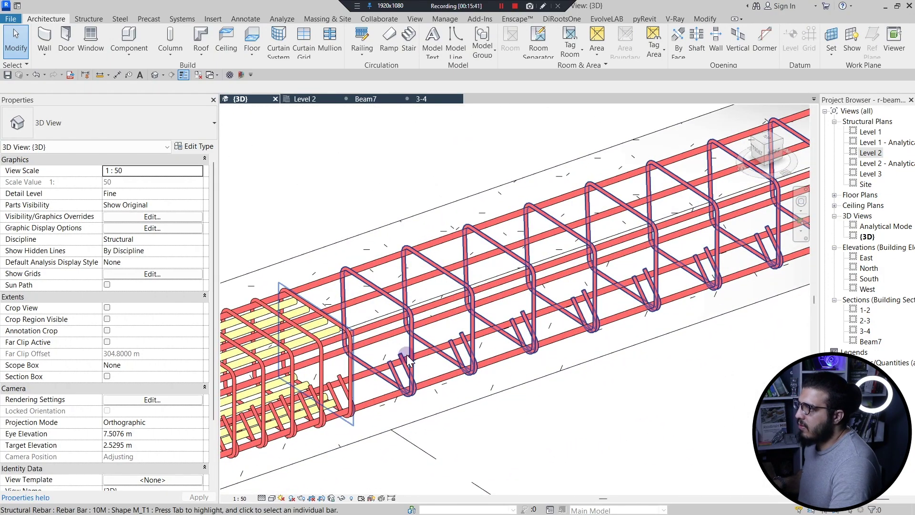
click(407, 355)
right_click(408, 354)
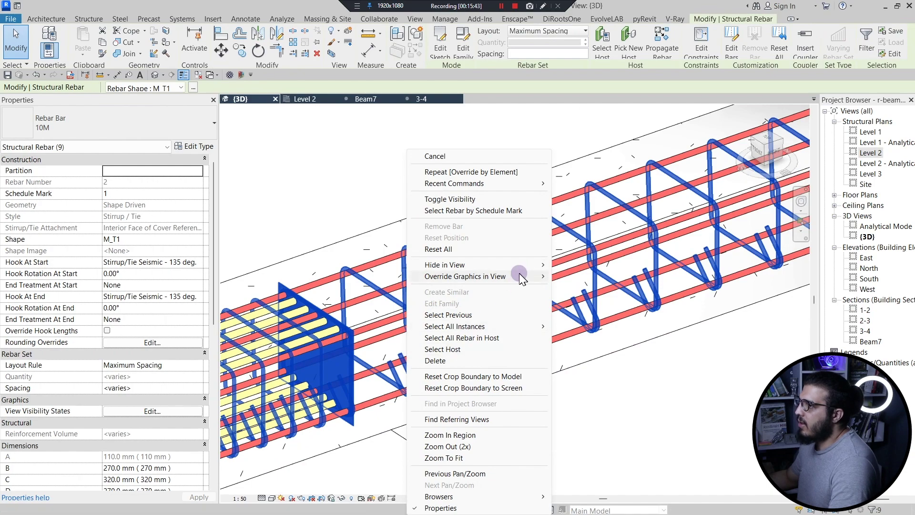
click(580, 278)
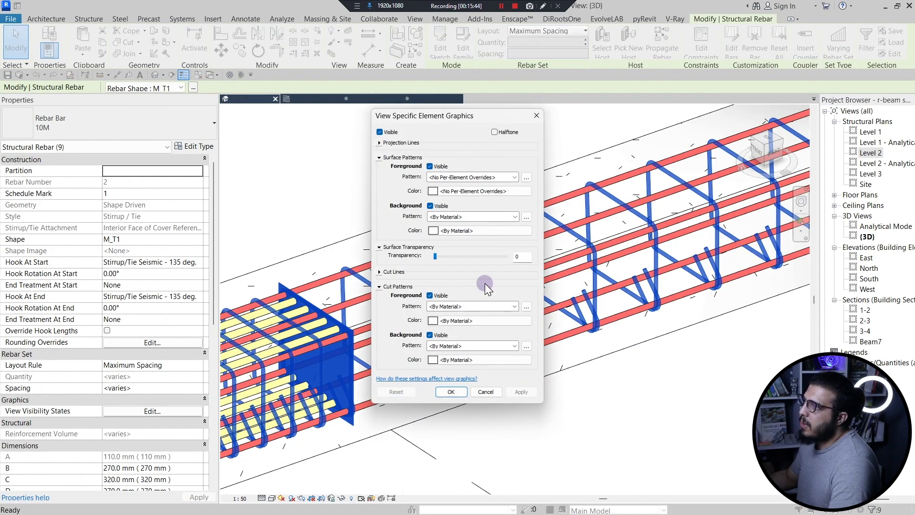
click(443, 177)
click(451, 194)
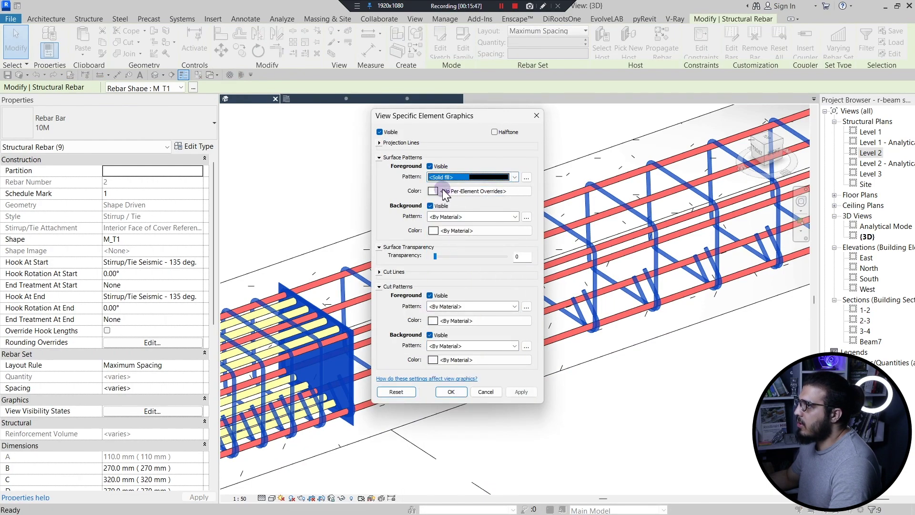
click(448, 190)
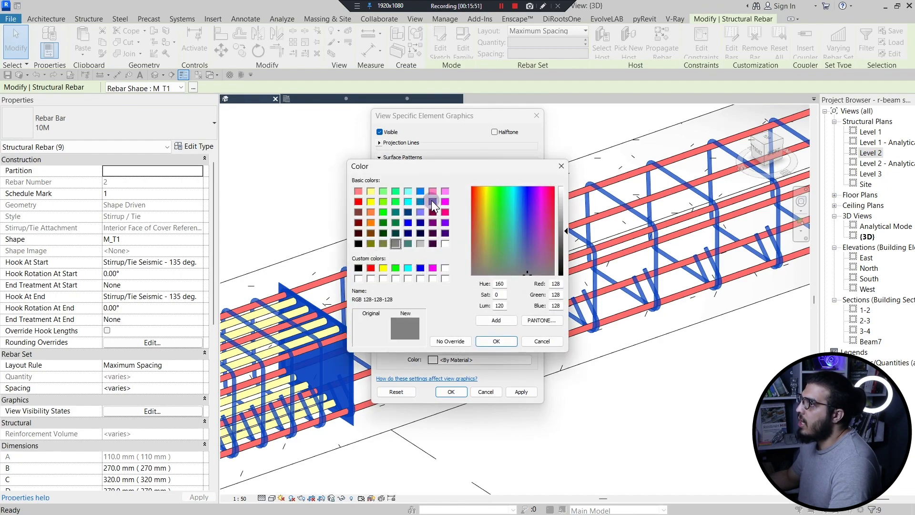
click(444, 192)
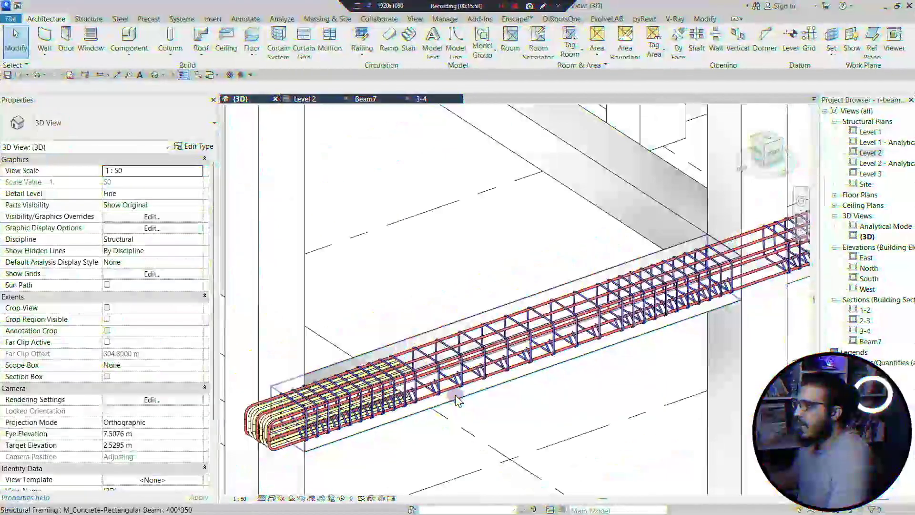
- Inspect the coloured bars and stirrups along the whole beam in 3D, and switch to the Beam7 section view
mouse_move(453, 400)
shift+middle_down()
mouse_move(576, 433)
mouse_move(587, 457)
mouse_move(491, 441)
mouse_move(578, 401)
mouse_move(470, 400)
shift+middle_up()
scroll(440, 282, up, 5)
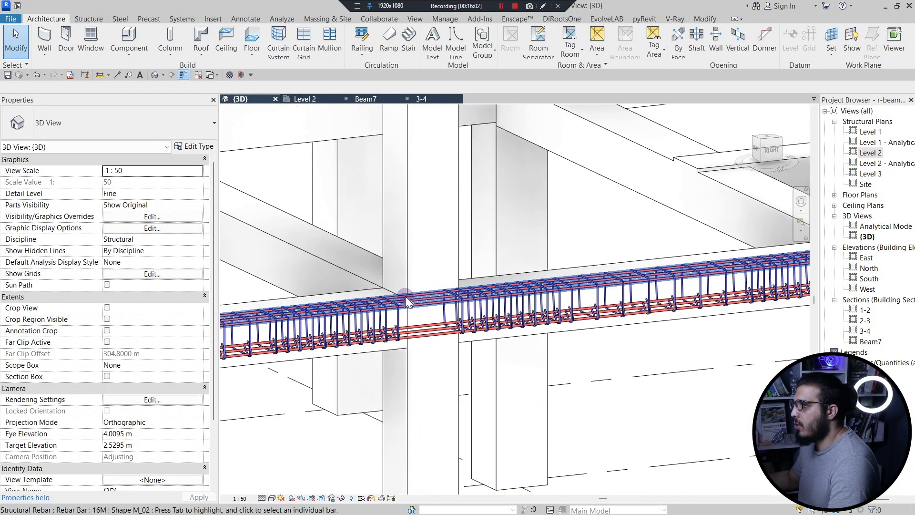
scroll(405, 296, down, 3)
scroll(341, 306, up, 4)
scroll(425, 310, down, 3)
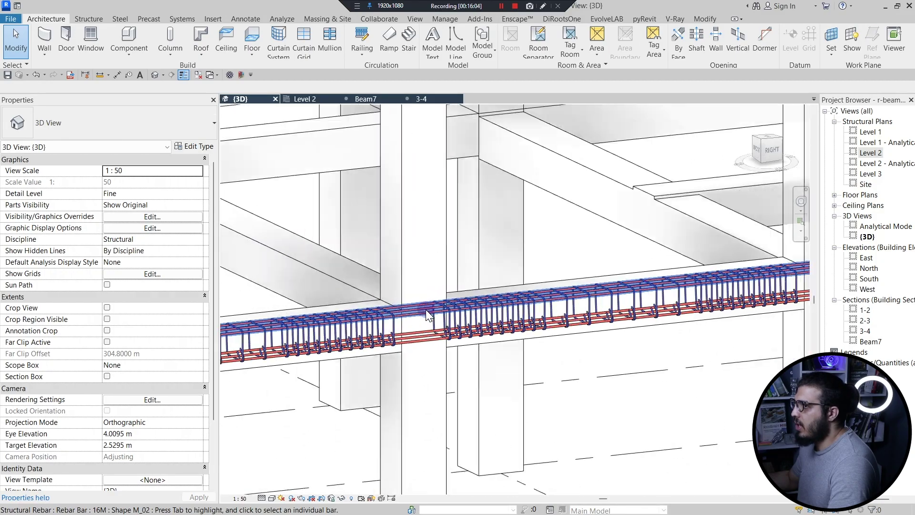
scroll(426, 310, down, 3)
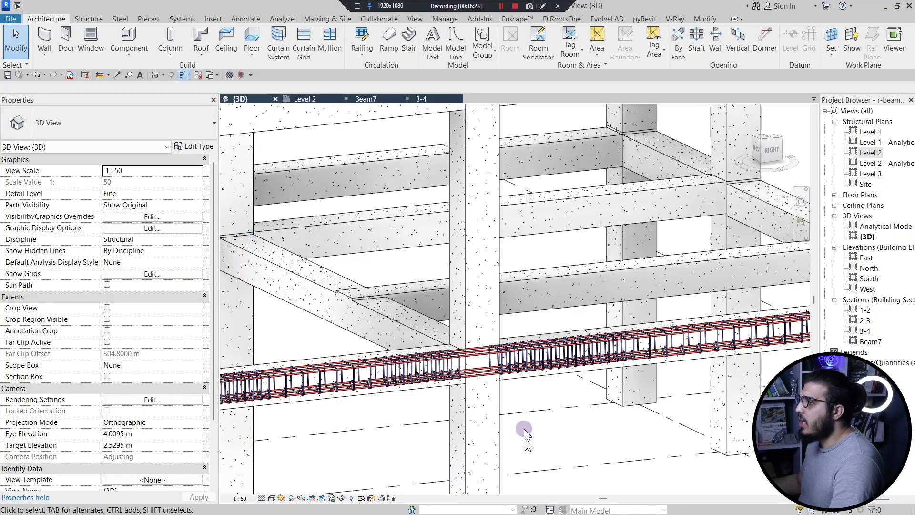
scroll(501, 431, down, 5)
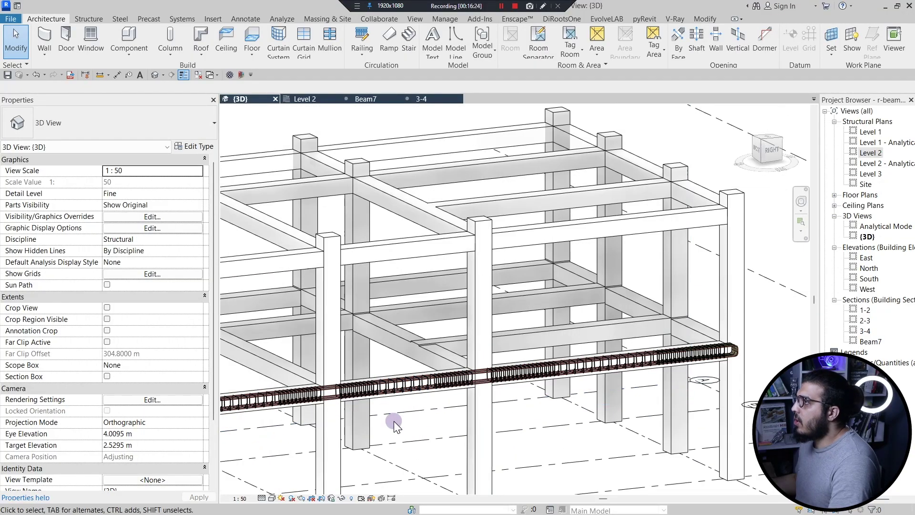
click(367, 100)
scroll(443, 409, down, 6)
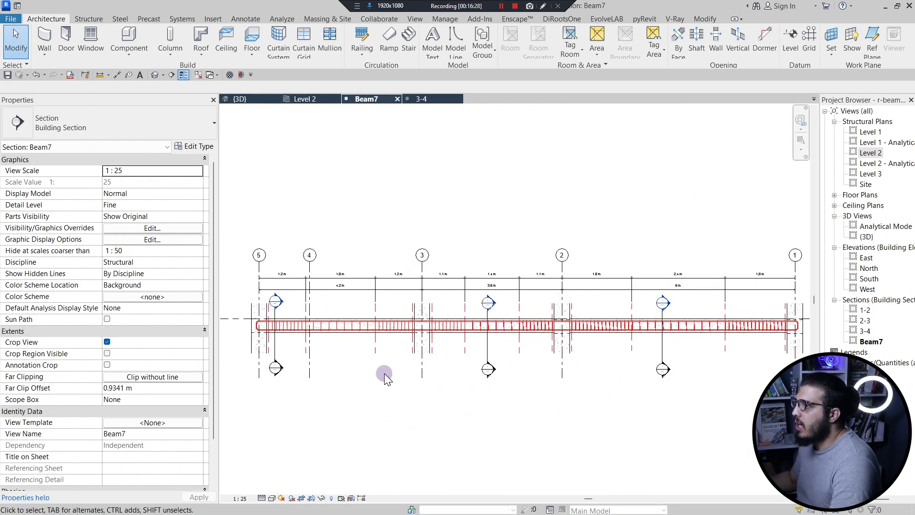
- Copy the bent top 19M bar from the grid 5 end of the beam to the column at grid 3
scroll(265, 327, up, 8)
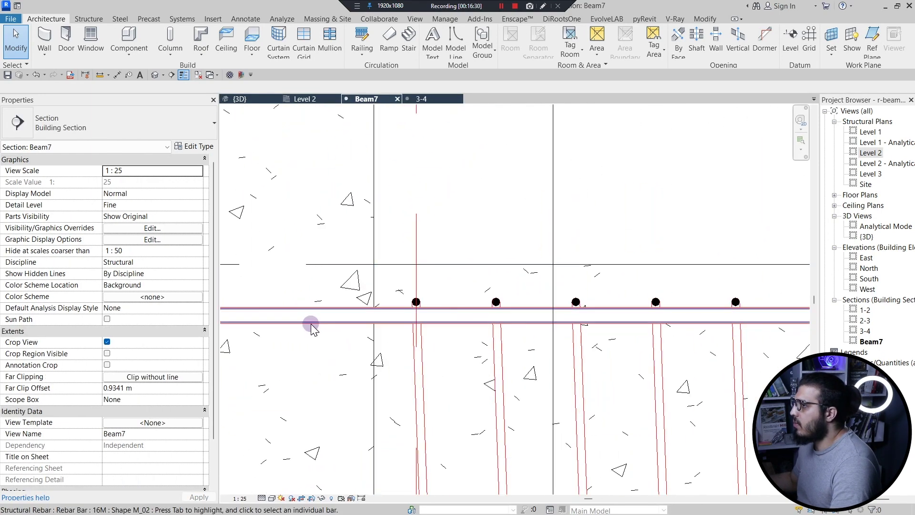
scroll(340, 334, up, 4)
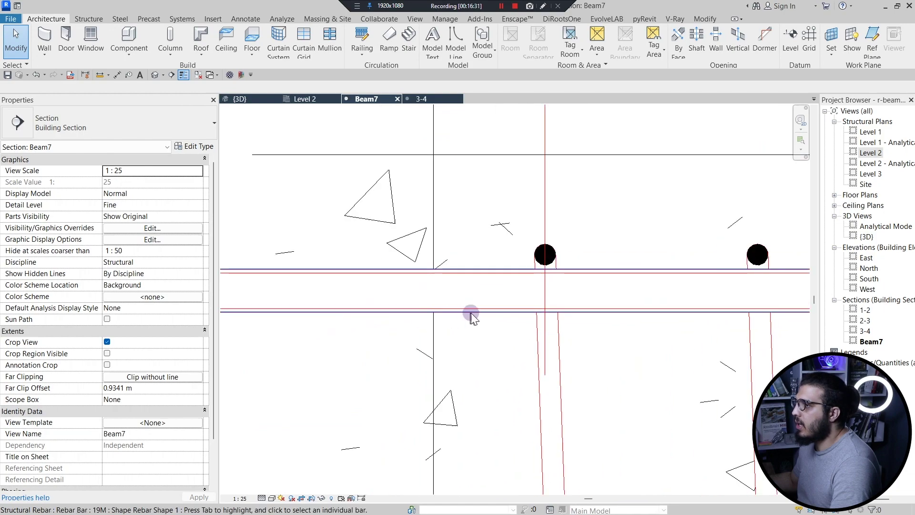
click(444, 269)
click(239, 51)
click(370, 289)
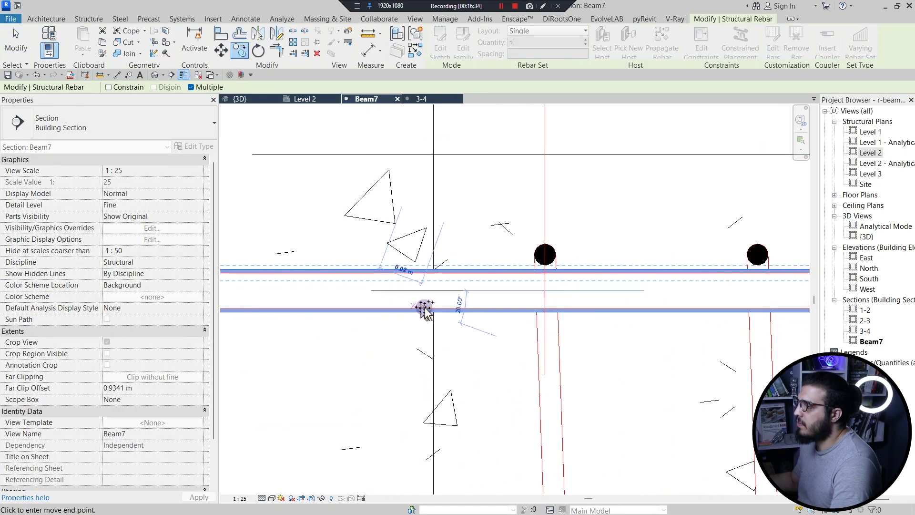
scroll(425, 310, down, 8)
middle_drag(505, 354, 294, 360)
scroll(521, 384, down, 3)
scroll(403, 353, up, 5)
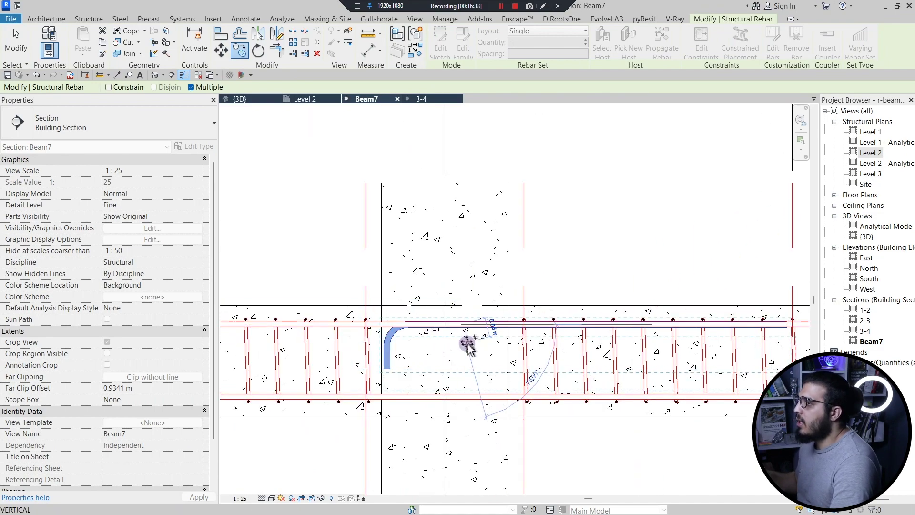
scroll(403, 346, up, 3)
key(Escape)
key(Escape)
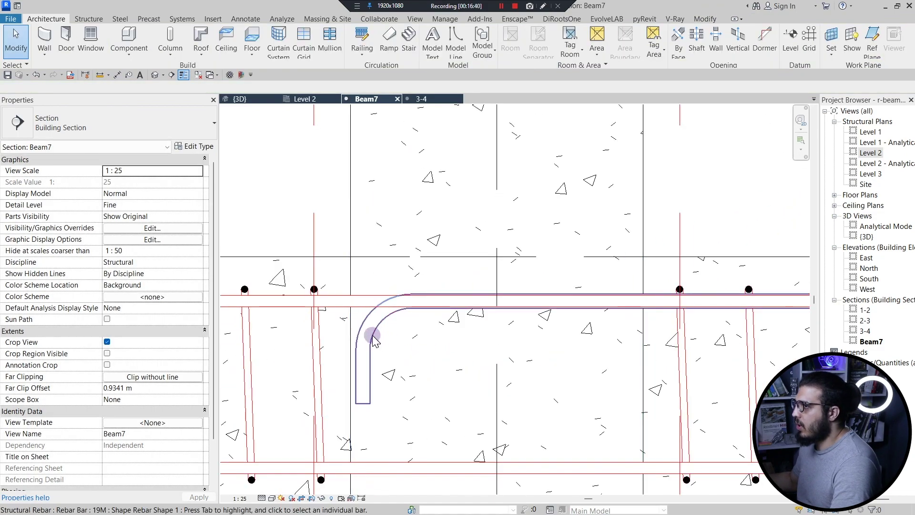
- Remove the bent end leg from the sketch of the copied 19M bar at grid 3, making it straight
click(373, 339)
scroll(362, 348, down, 4)
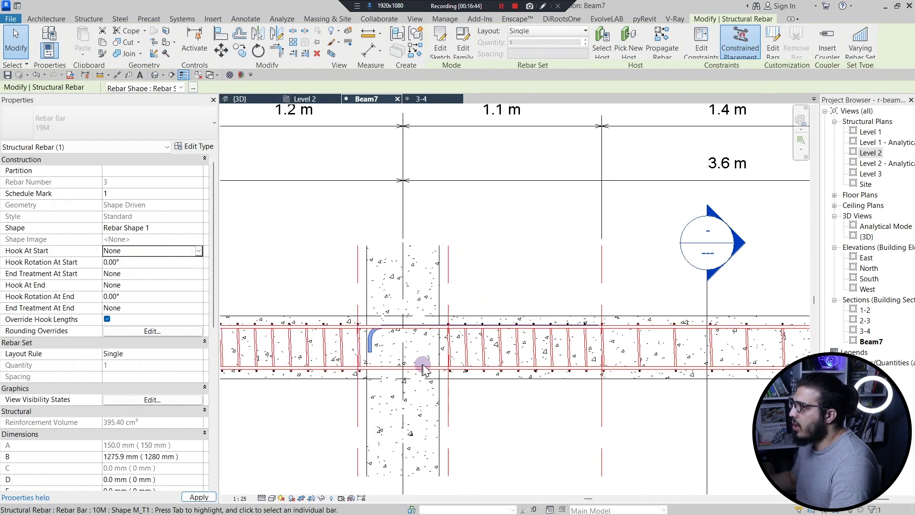
scroll(405, 345, down, 1)
middle_drag(393, 351, 405, 353)
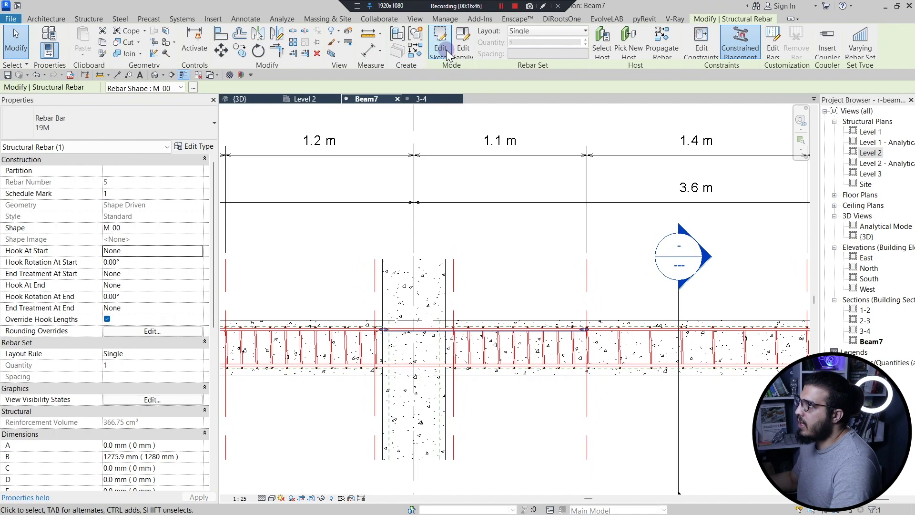
- Stretch the straight 19M bar's sketch to the 1.2 m and 1.1 m reference planes on either side of grid 3
double_click(473, 332)
scroll(393, 342, down, 1)
middle_drag(393, 342, 482, 345)
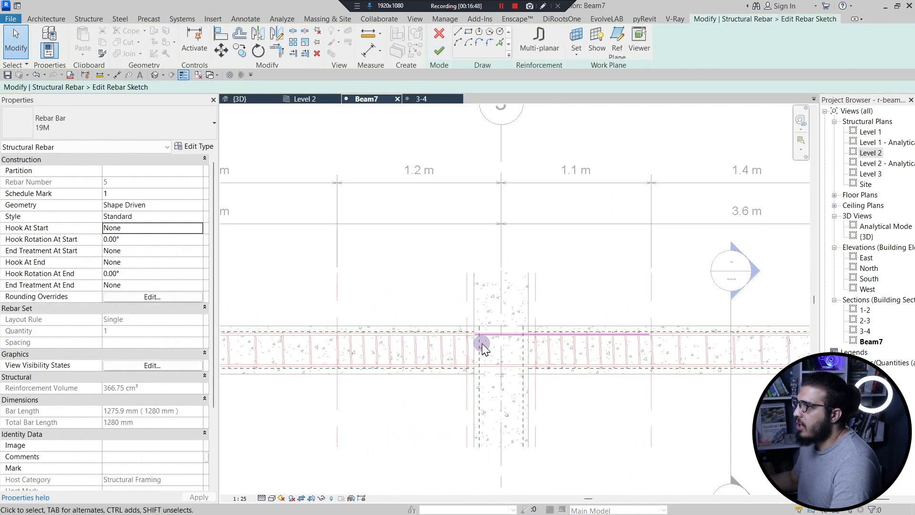
drag(479, 337, 466, 332)
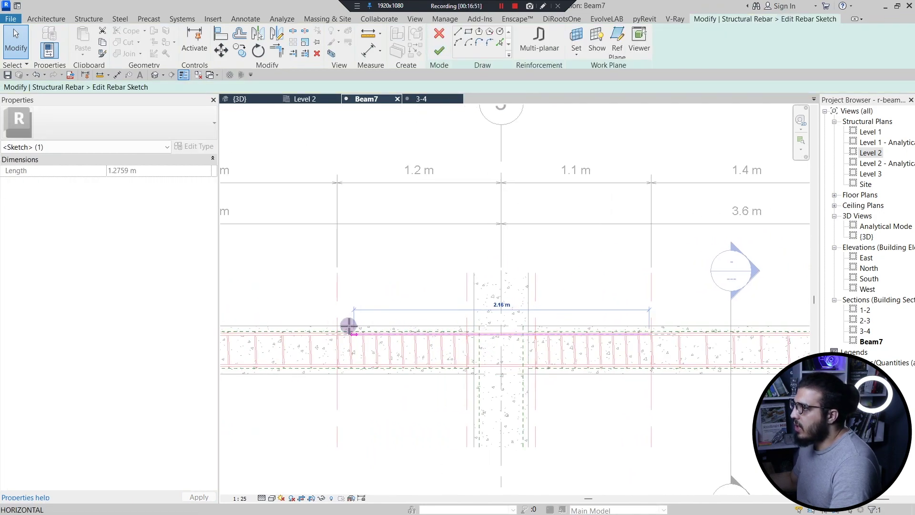
mouse_move(349, 326)
mouse_down()
mouse_move(337, 321)
mouse_move(352, 330)
mouse_up()
scroll(654, 335, up, 4)
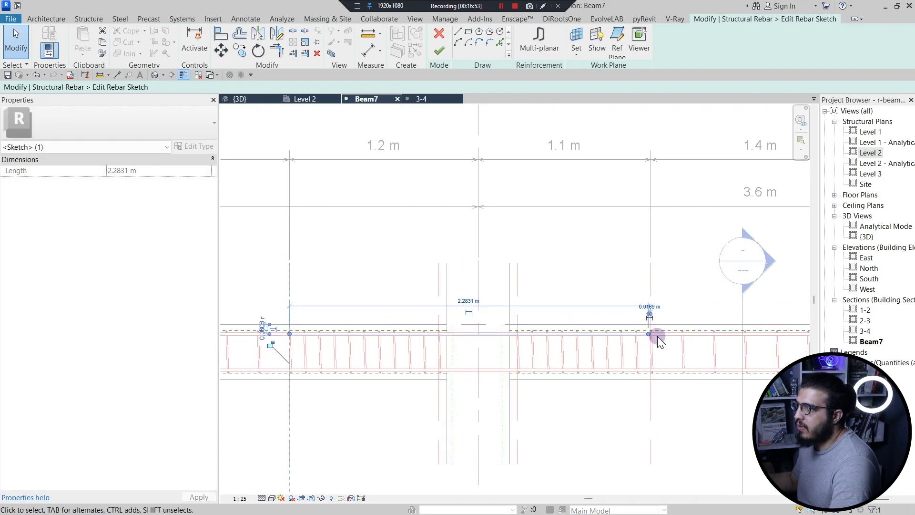
drag(634, 329, 641, 329)
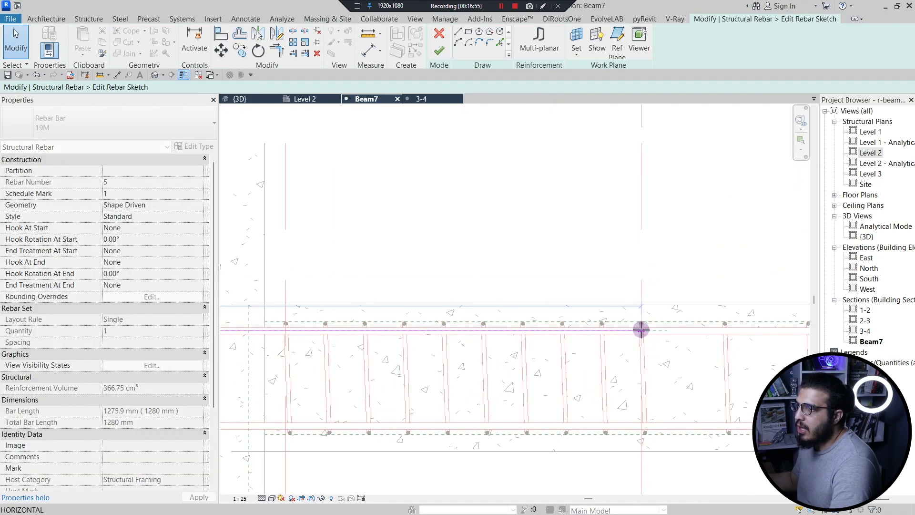
scroll(629, 386, down, 5)
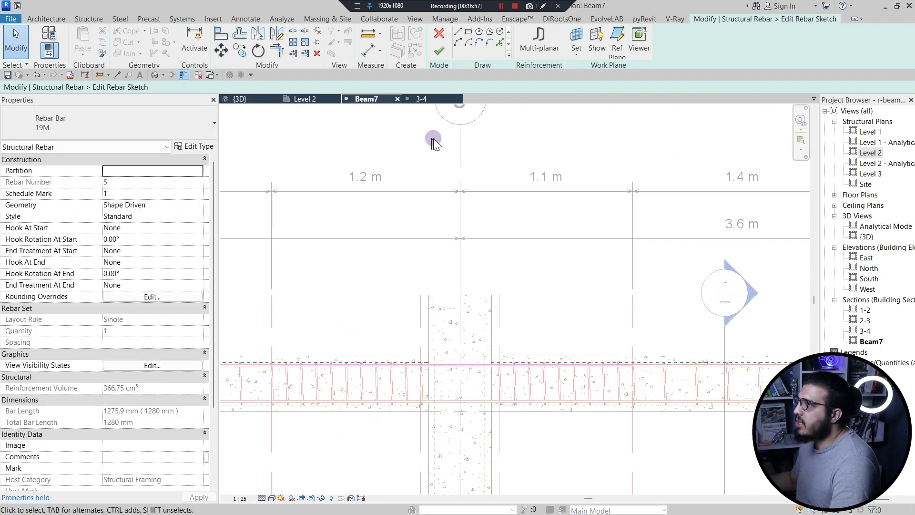
click(439, 52)
- Move the 3-4 section marker into the 1.2 m zone next to grid 3
scroll(454, 378, down, 1)
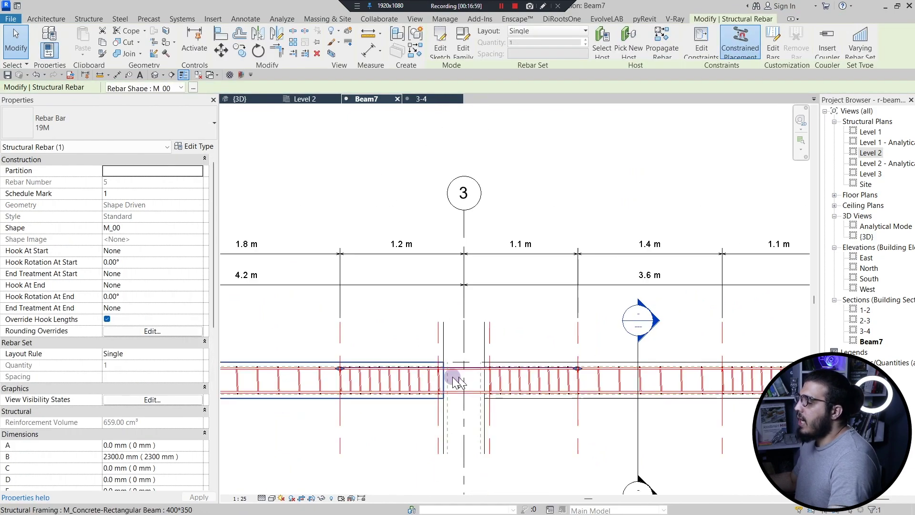
scroll(347, 398, up, 2)
scroll(347, 397, down, 2)
scroll(457, 376, up, 1)
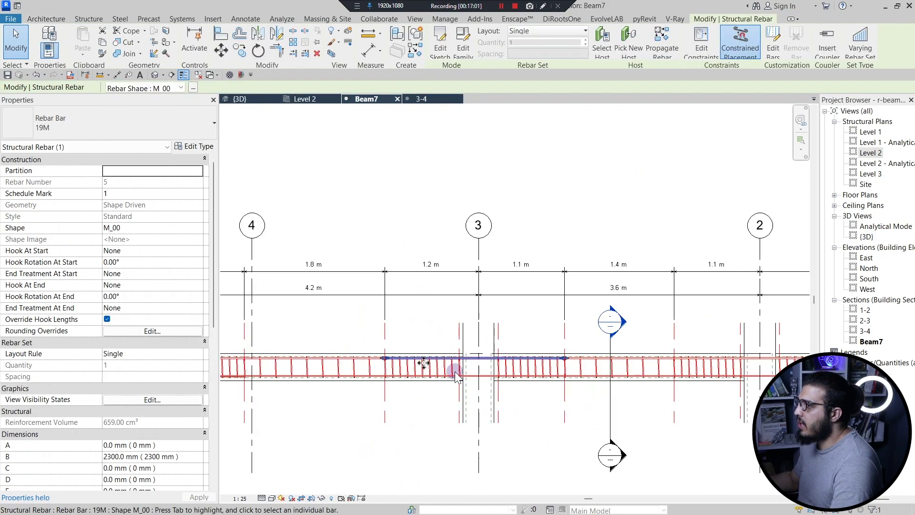
middle_drag(317, 390, 441, 365)
middle_drag(409, 390, 442, 379)
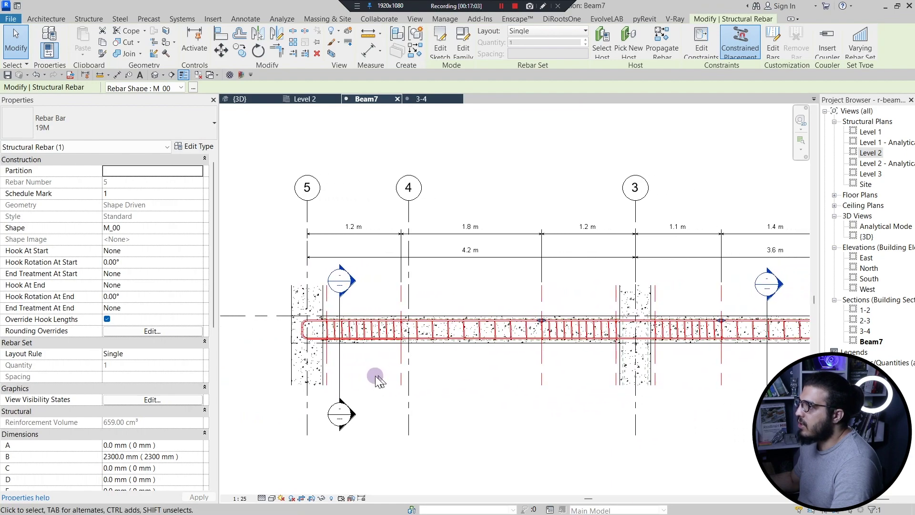
key(Escape)
click(338, 363)
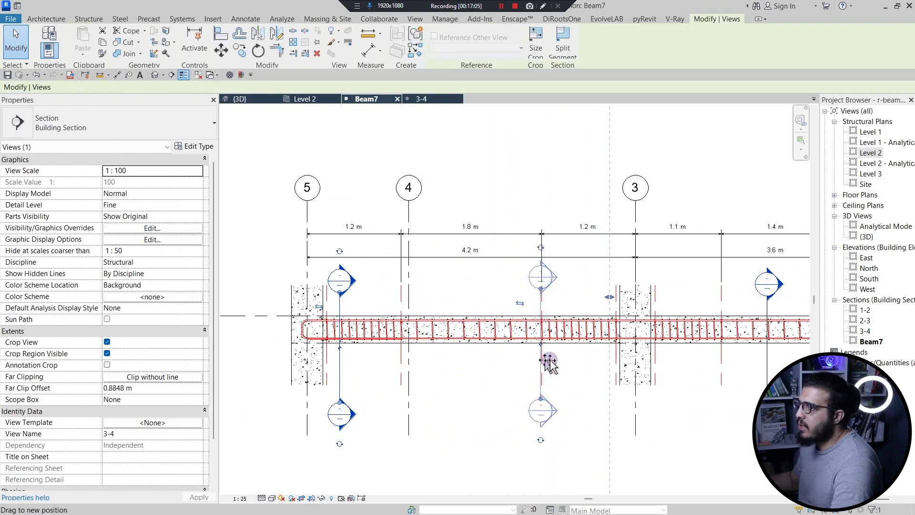
drag(549, 362, 565, 364)
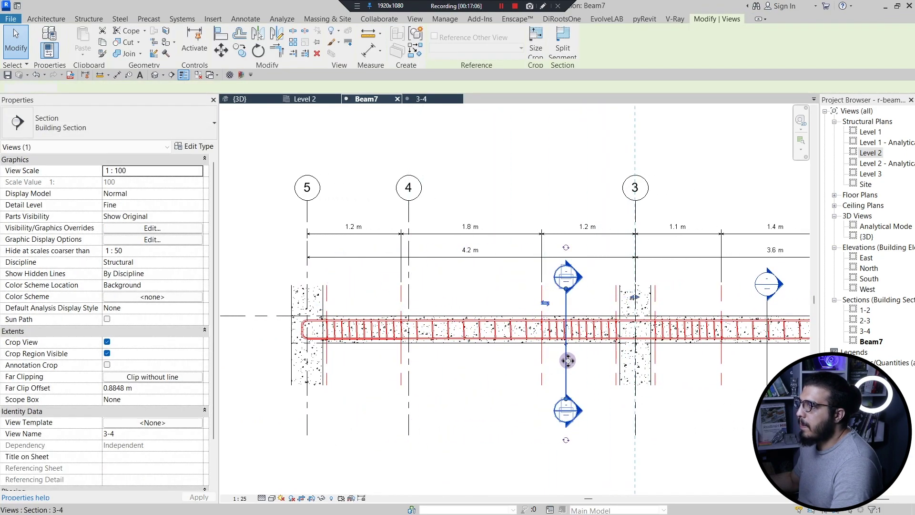
- Open section 3-4 and copy the top 19M bar into the space between the corner bar and the middle bar
double_click(566, 280)
scroll(520, 277, up, 6)
click(599, 303)
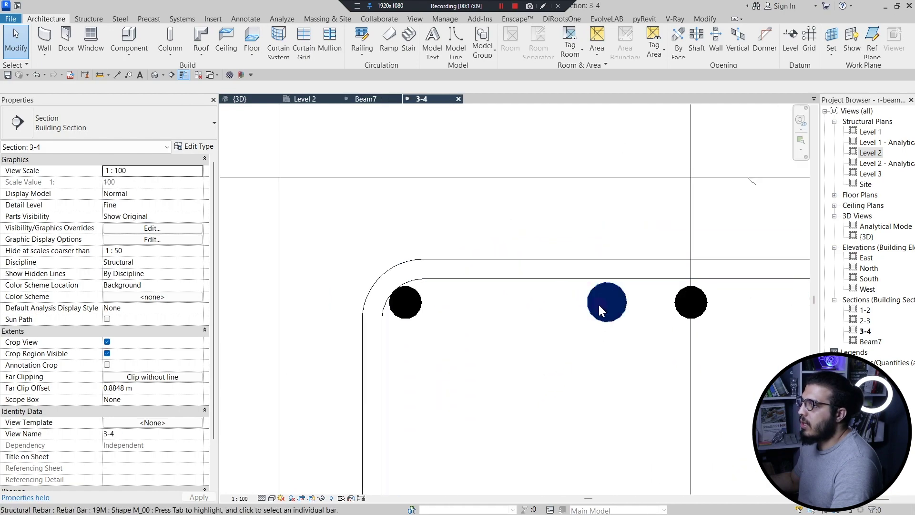
key(c)
key(o)
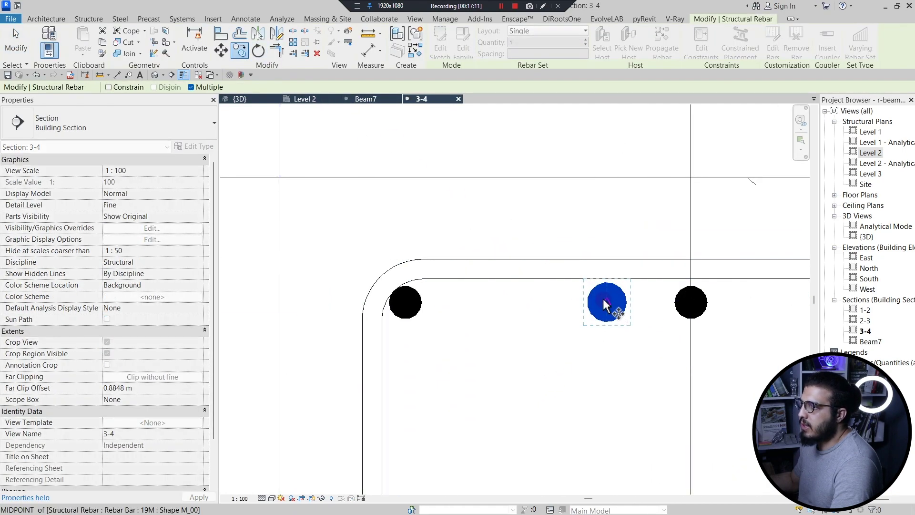
scroll(541, 334, down, 3)
middle_drag(541, 334, 430, 283)
key(Escape)
key(Escape)
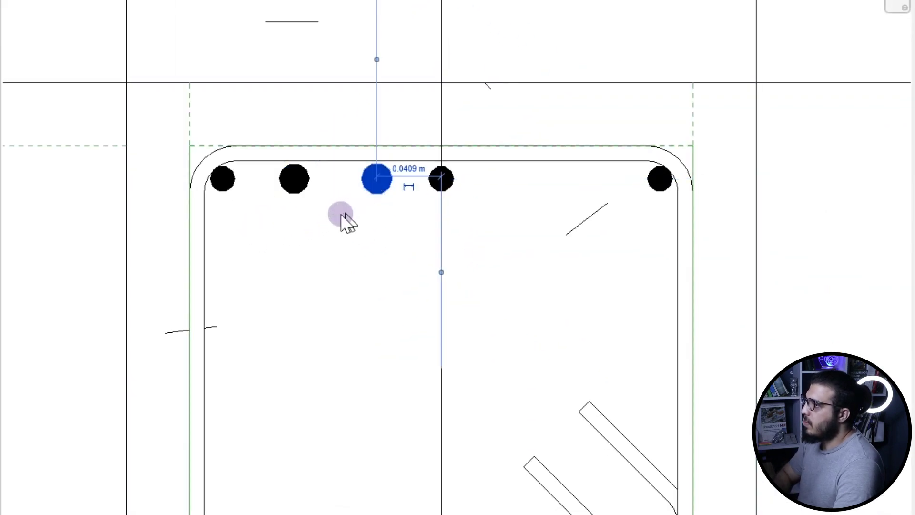
- Space the two top 19M bars evenly and mirror them about the beam's vertical centreline
click(257, 241)
drag(254, 229, 410, 138)
scroll(410, 139, down, 3)
key(m)
key(m)
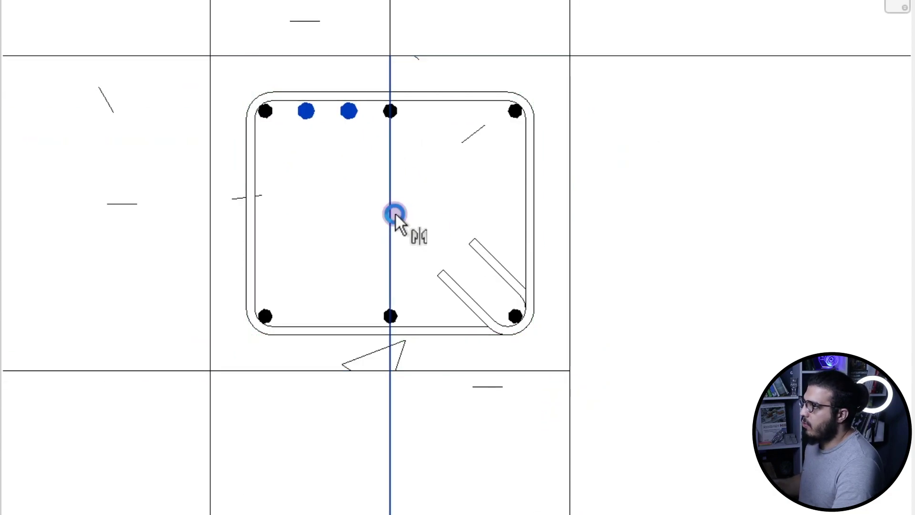
click(394, 214)
- Mirror all four top 19M bars about the beam's horizontal mid-axis to create the bottom additional bars
scroll(318, 98, up, 3)
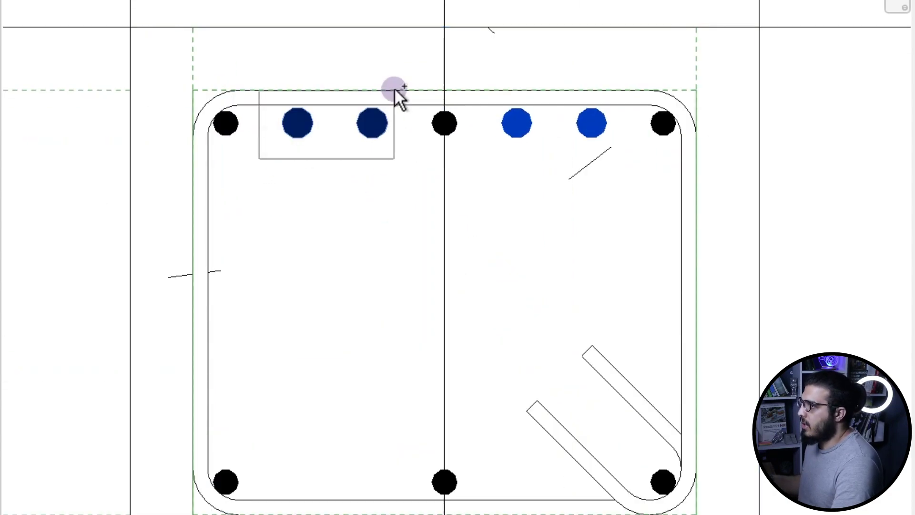
drag(394, 90, 403, 76)
scroll(402, 75, down, 3)
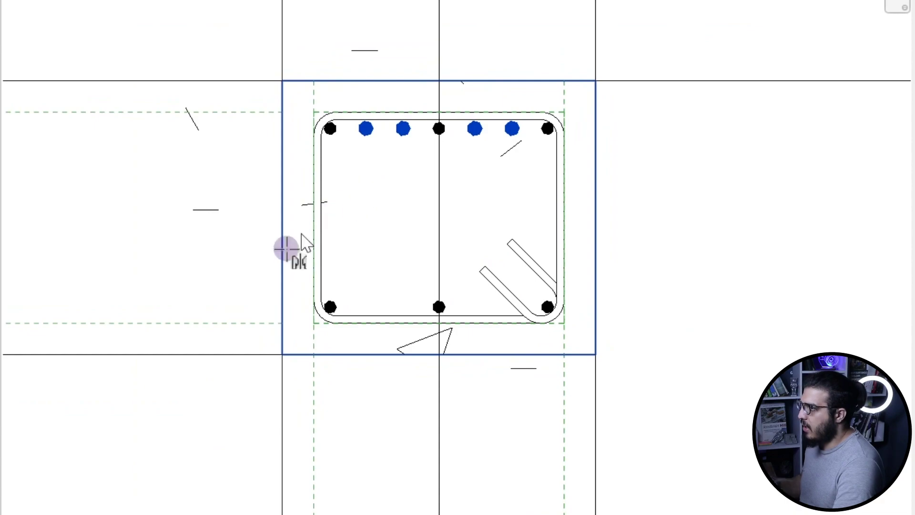
click(280, 220)
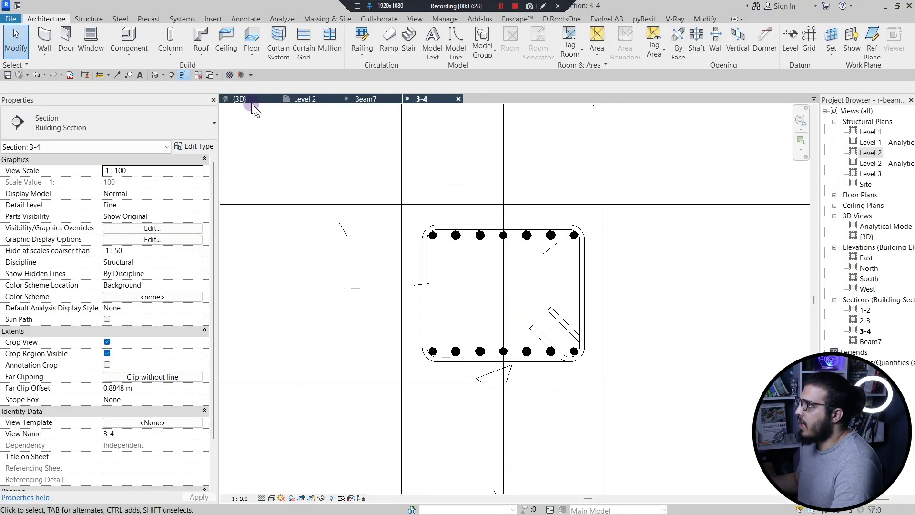
- Inspect the additional 19M bars running through the column at grid 3 in the 3D view
click(249, 101)
scroll(479, 348, down, 2)
scroll(482, 352, up, 4)
scroll(491, 339, up, 4)
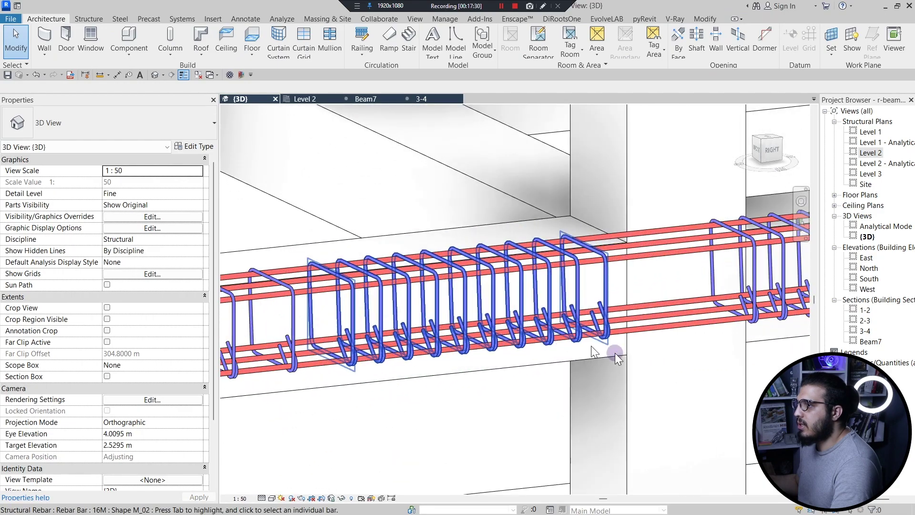
scroll(634, 375, down, 3)
middle_drag(642, 380, 485, 342)
middle_drag(364, 396, 634, 384)
scroll(389, 313, up, 4)
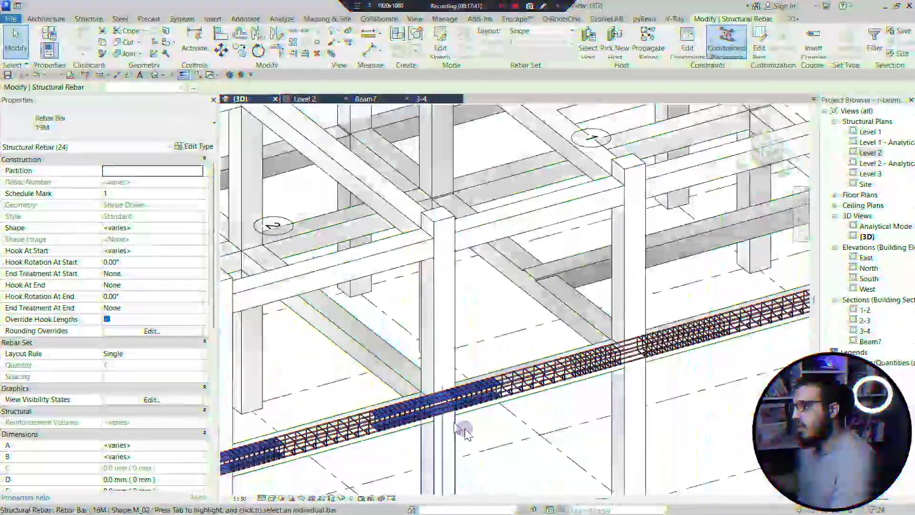
scroll(461, 434, up, 3)
scroll(395, 378, up, 3)
scroll(335, 387, up, 2)
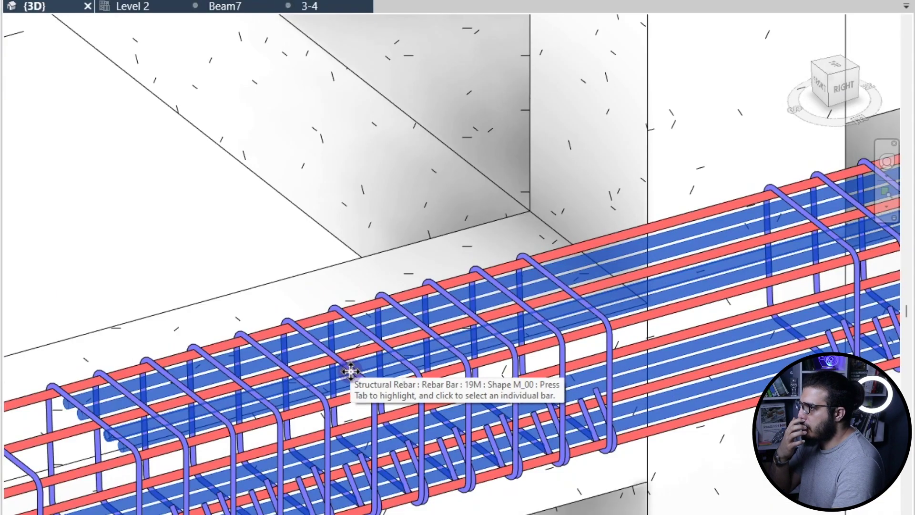
scroll(350, 371, down, 4)
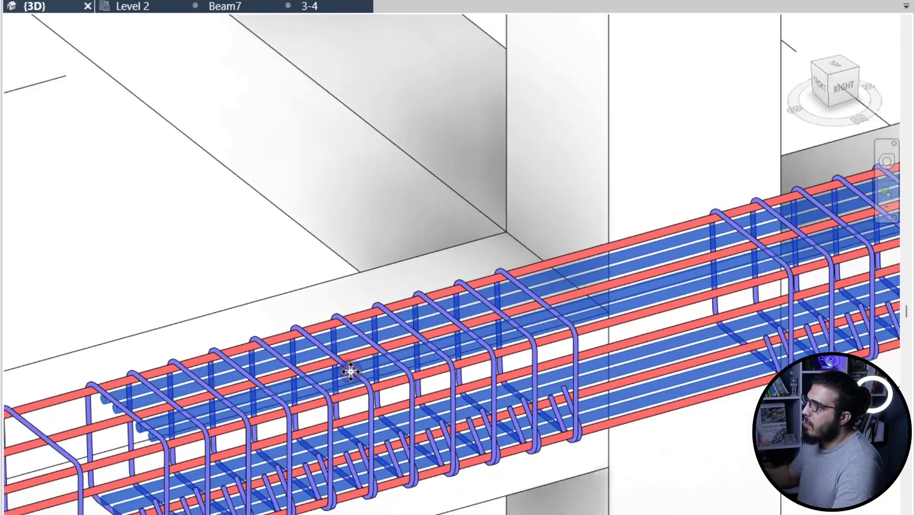
scroll(282, 466, up, 1)
scroll(91, 376, up, 2)
scroll(92, 375, up, 1)
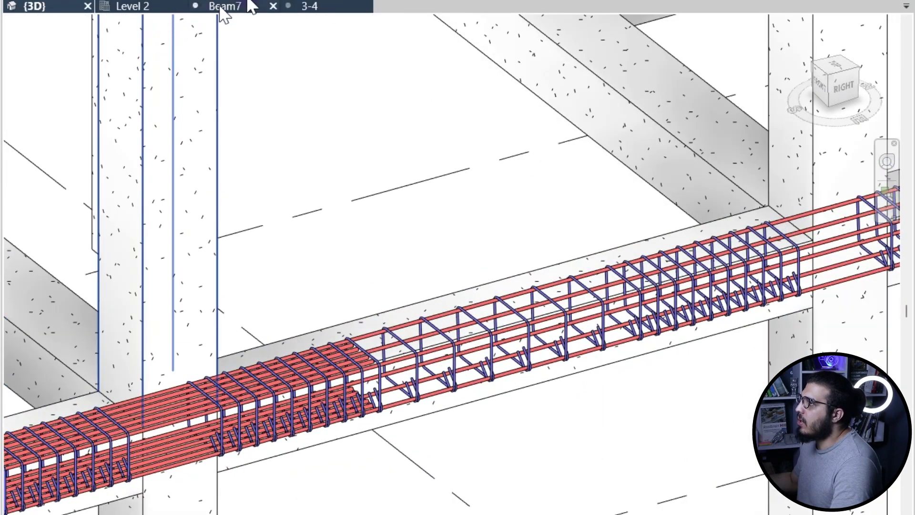
- Select the additional 19M bars at grid 3 in 3D, leave out the stirrup sets, and return to the Beam7 section
scroll(324, 385, up, 2)
scroll(333, 386, down, 4)
scroll(206, 429, up, 2)
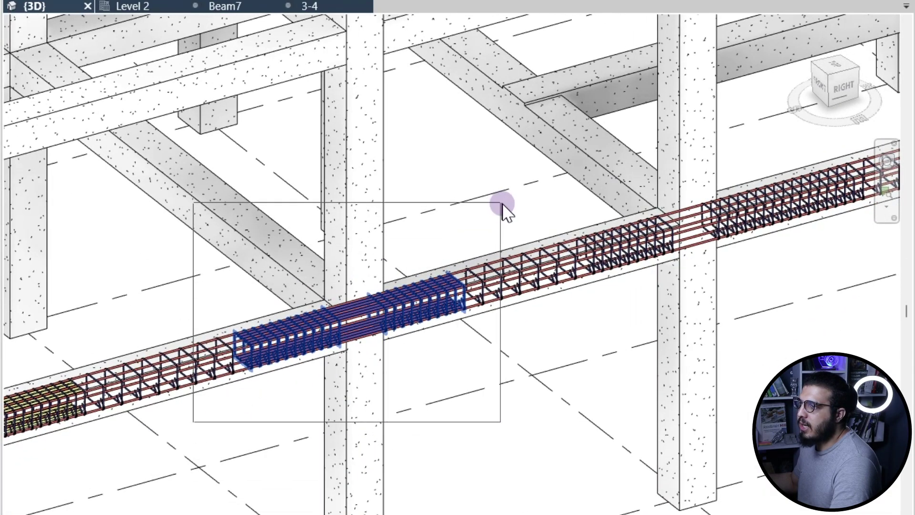
scroll(456, 308, up, 6)
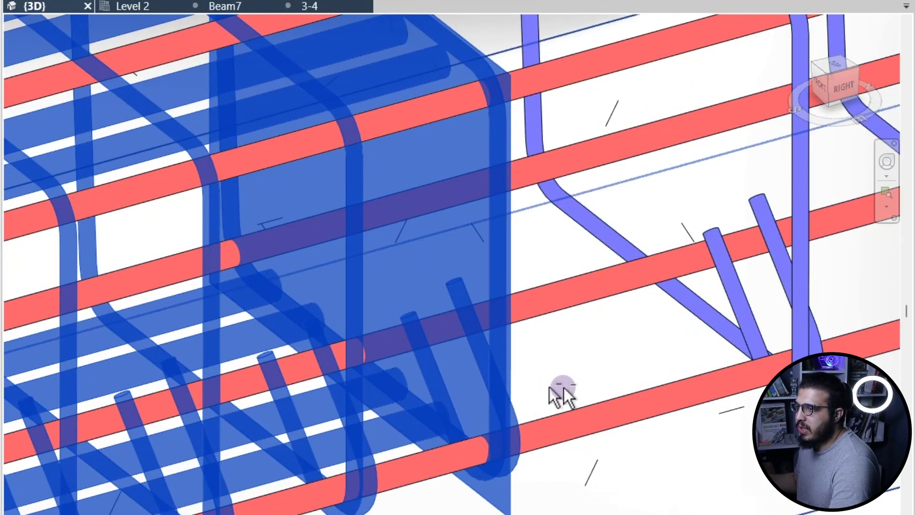
scroll(515, 382, down, 5)
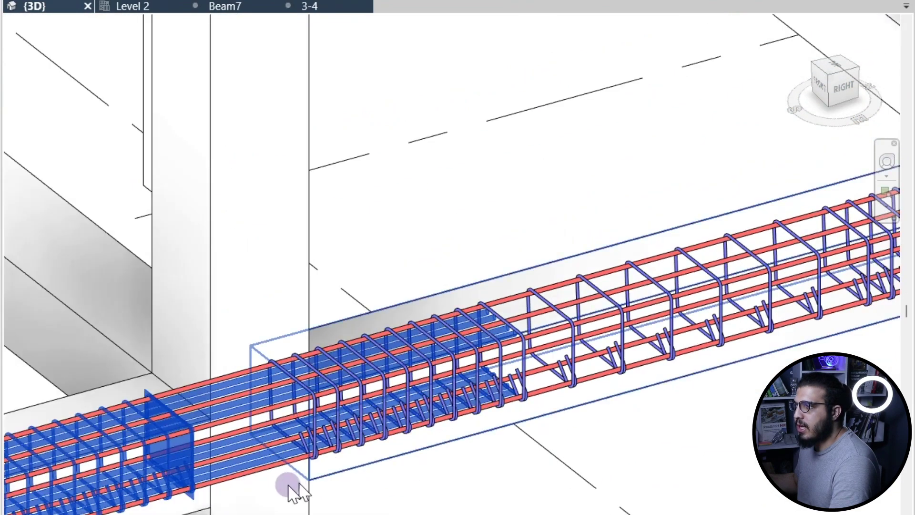
scroll(286, 355, up, 6)
scroll(288, 399, down, 3)
scroll(293, 344, up, 3)
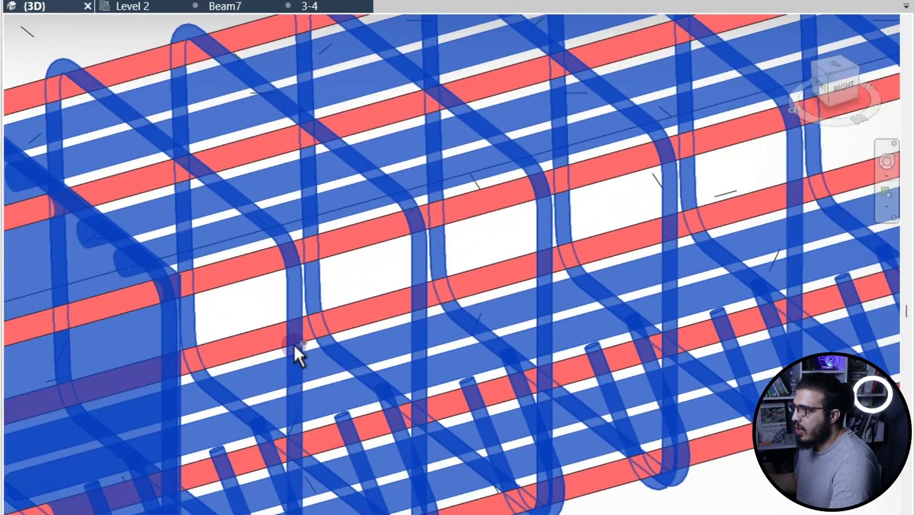
scroll(299, 283, down, 6)
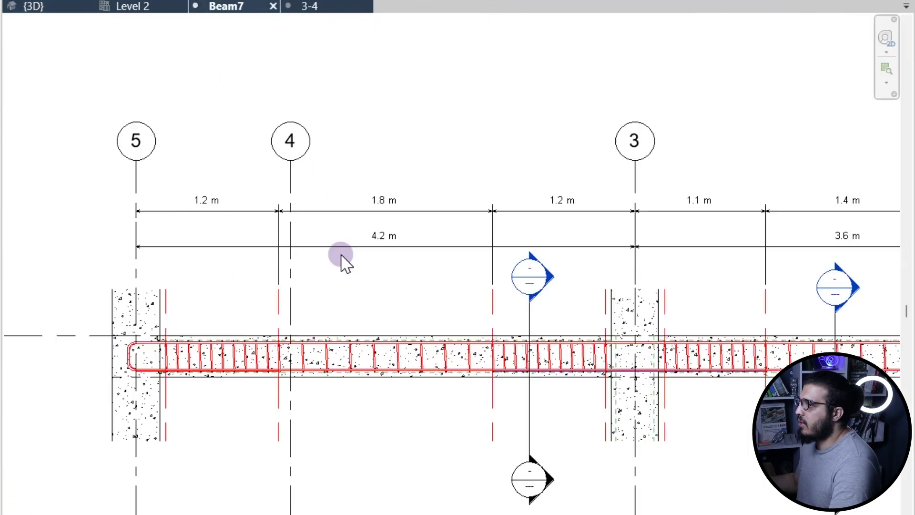
scroll(491, 367, down, 3)
middle_drag(563, 412, 376, 420)
scroll(307, 343, up, 4)
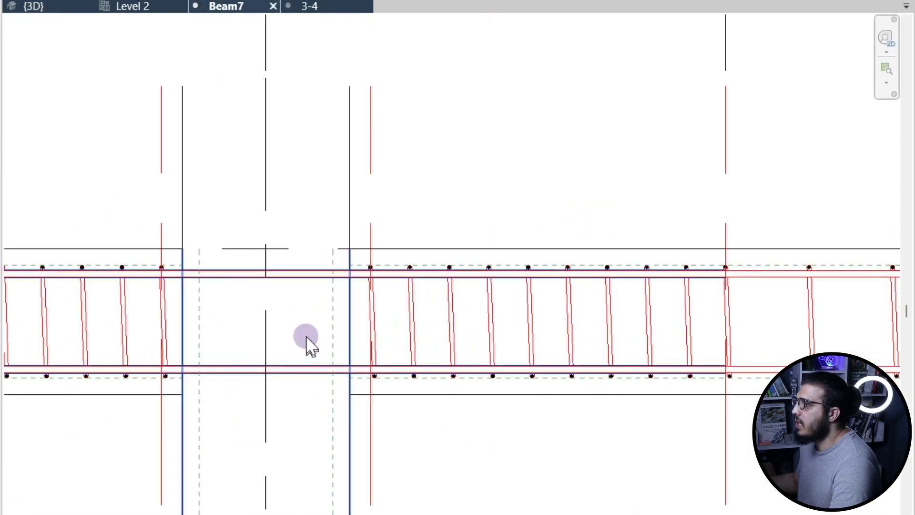
- Copy the eight selected additional 19M bars from the column centreline at grid 3 to the column centreline at grid 2
scroll(266, 311, down, 2)
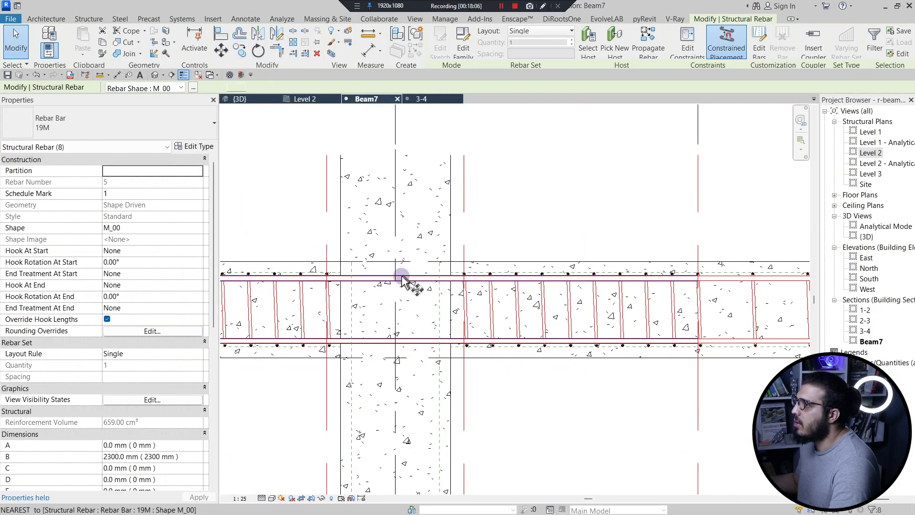
key(c)
key(o)
click(395, 254)
scroll(529, 351, down, 5)
middle_drag(615, 374, 398, 365)
scroll(484, 334, up, 4)
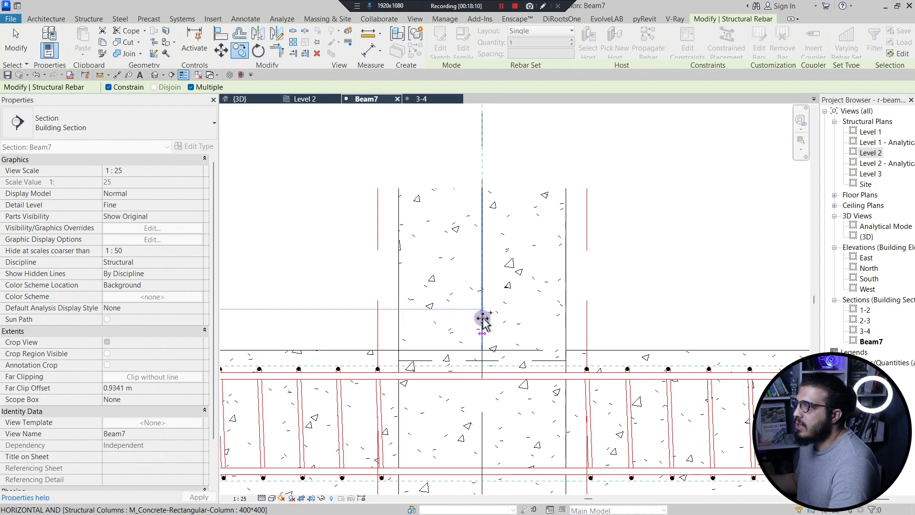
scroll(483, 318, down, 6)
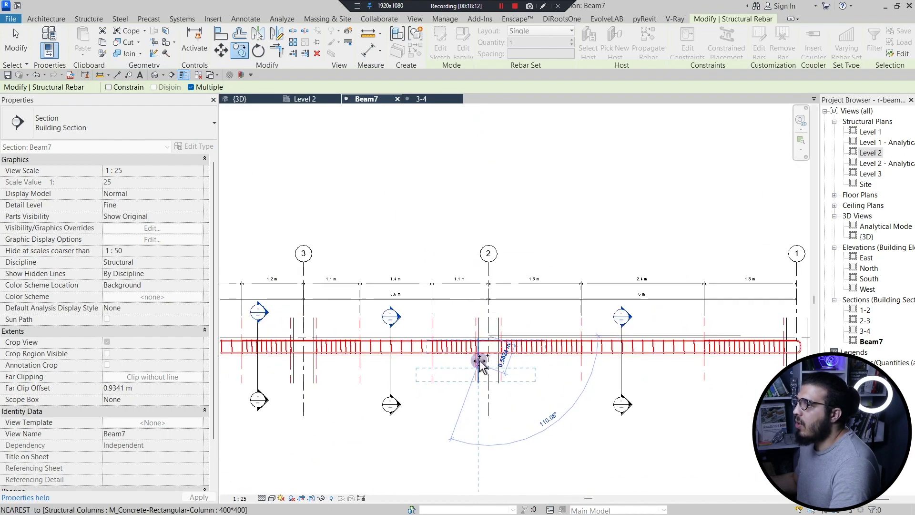
- Check the copied 19M bars against the 1.1 m and 1.8 m zones beside grid 2 and end the copying
scroll(480, 363, up, 3)
scroll(473, 365, up, 2)
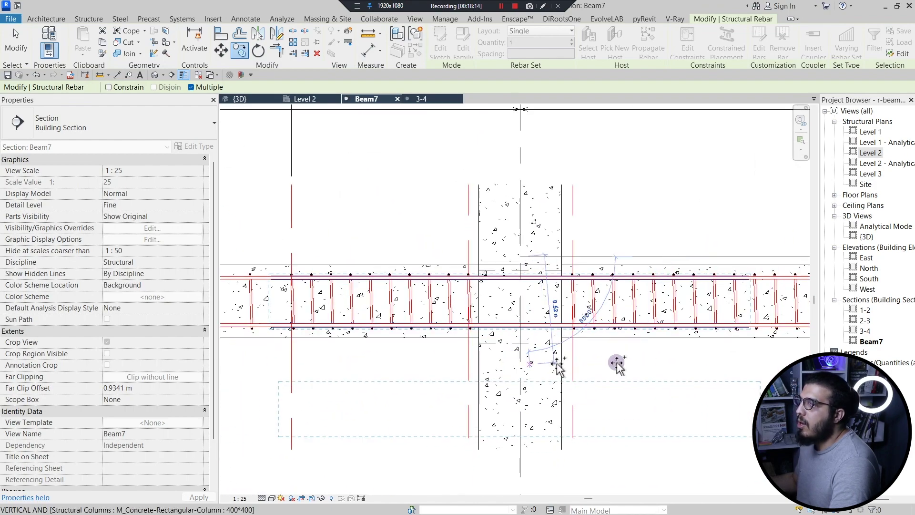
scroll(660, 368, down, 5)
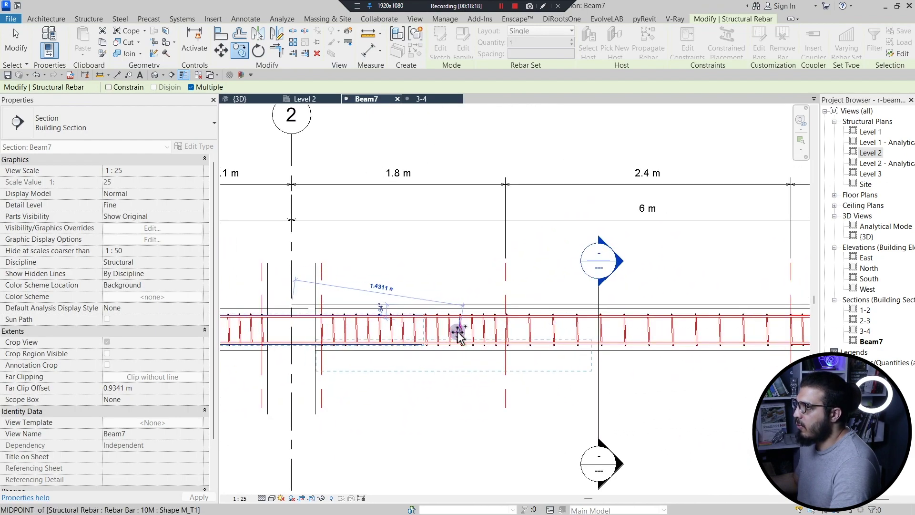
scroll(457, 333, down, 2)
middle_drag(457, 334, 556, 332)
middle_drag(464, 330, 595, 337)
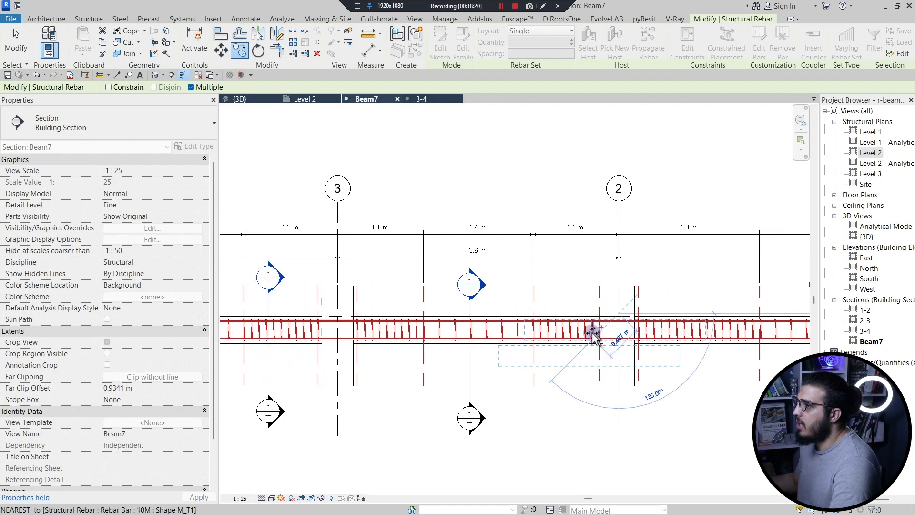
scroll(571, 342, up, 4)
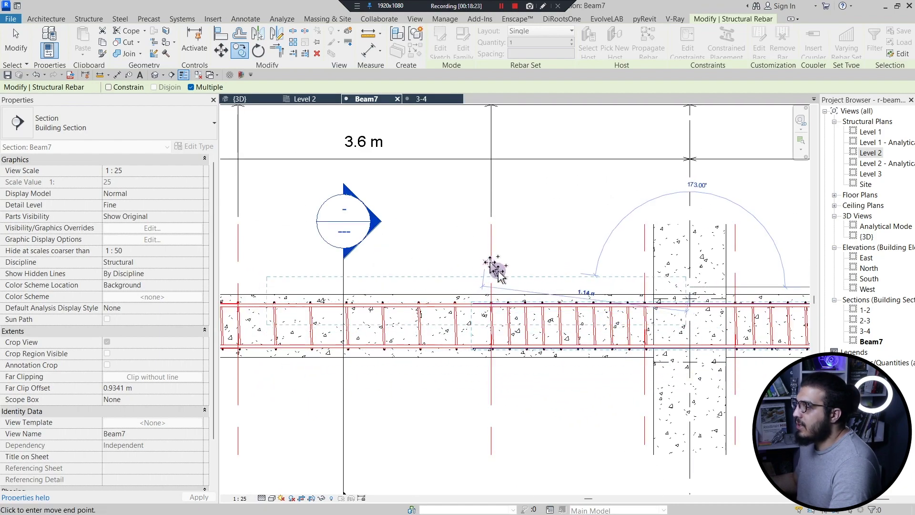
scroll(501, 291, down, 3)
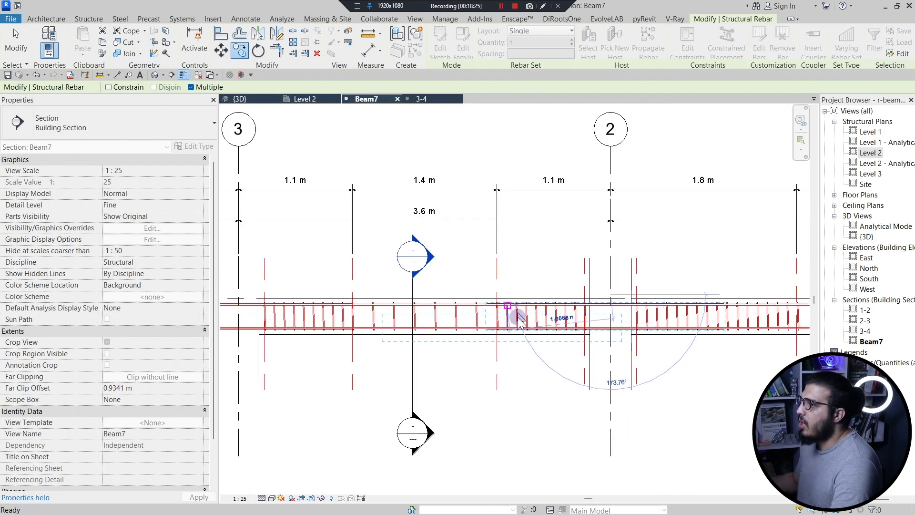
key(Escape)
key(Escape)
- Adjust both ends of a top additional 19M bar at grid 2 to the red reference lines on either side of the column
scroll(524, 320, up, 6)
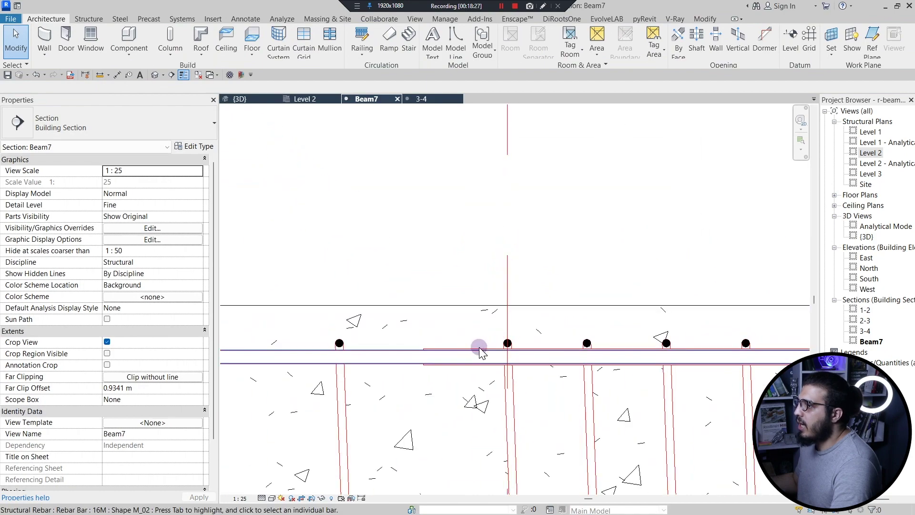
click(441, 361)
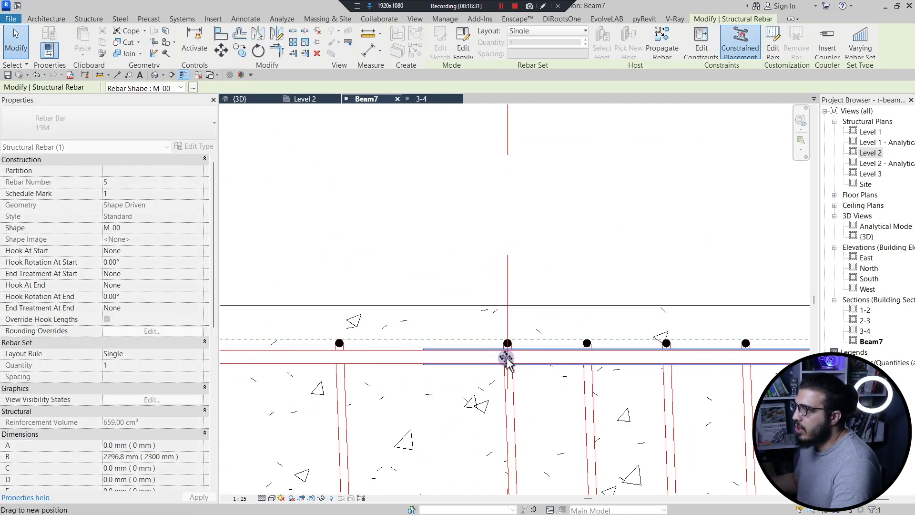
drag(506, 359, 507, 359)
scroll(521, 382, down, 6)
middle_drag(734, 392, 539, 367)
scroll(546, 364, up, 5)
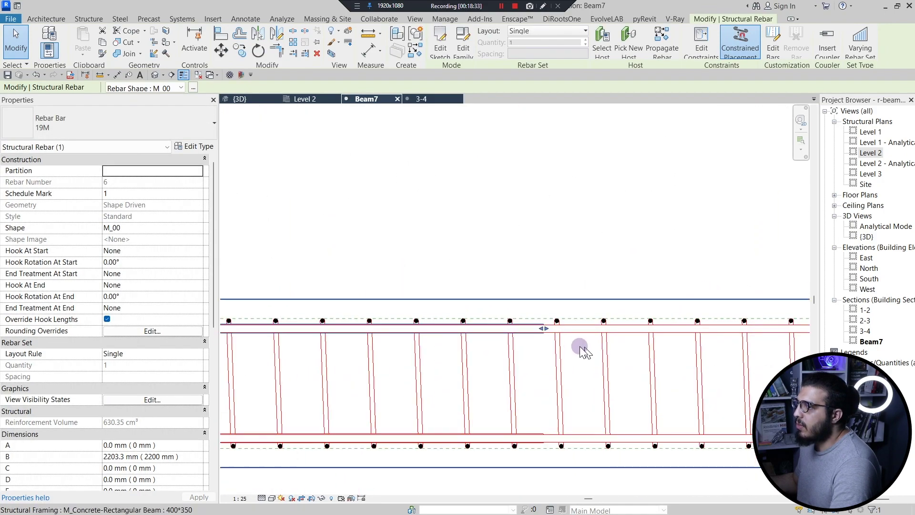
drag(575, 330, 542, 353)
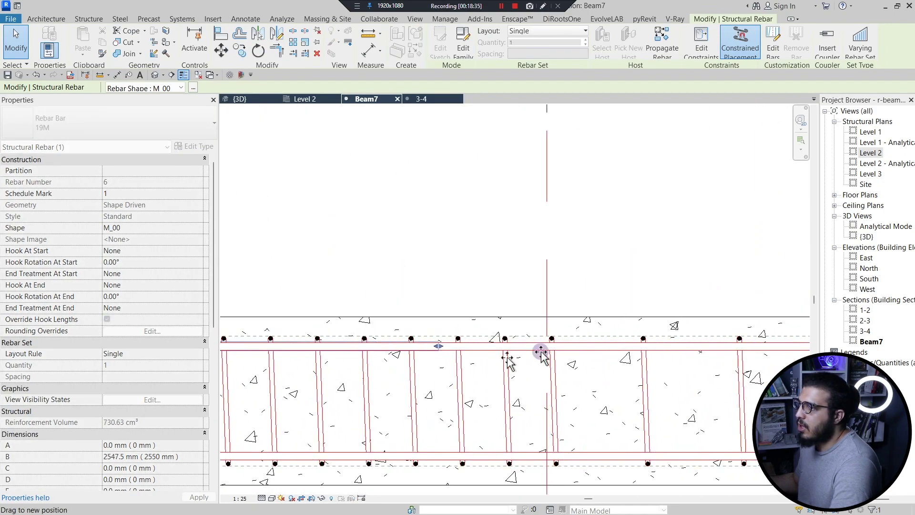
click(462, 333)
- Inspect the additional 19M bars and their end positions around the columns in the 3D view
click(241, 98)
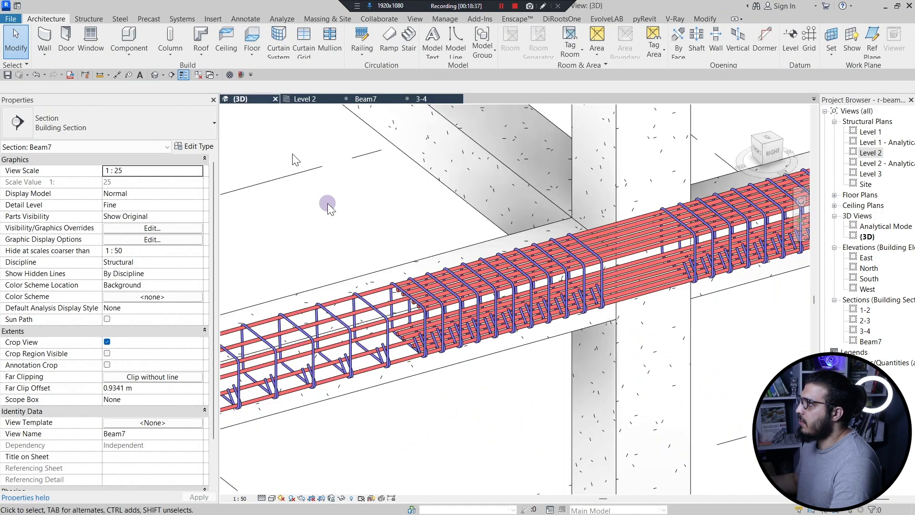
scroll(241, 210, up, 8)
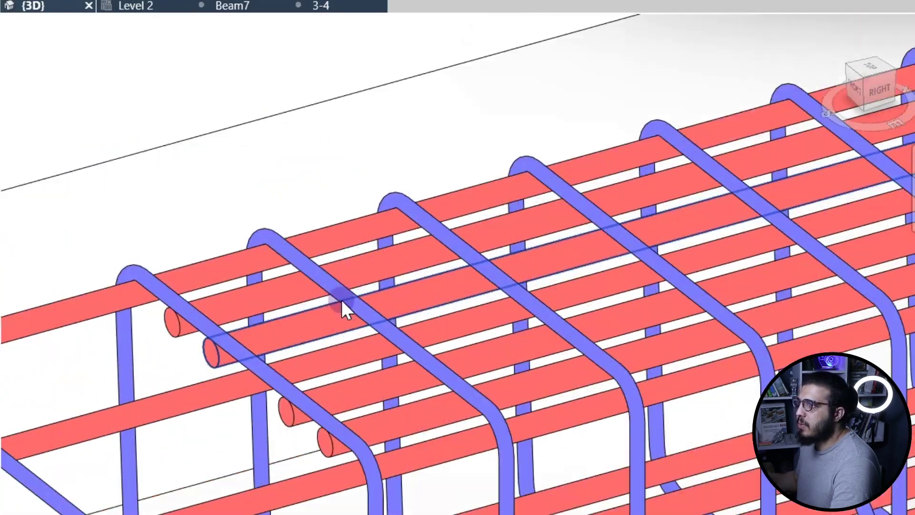
scroll(310, 301, down, 3)
click(282, 293)
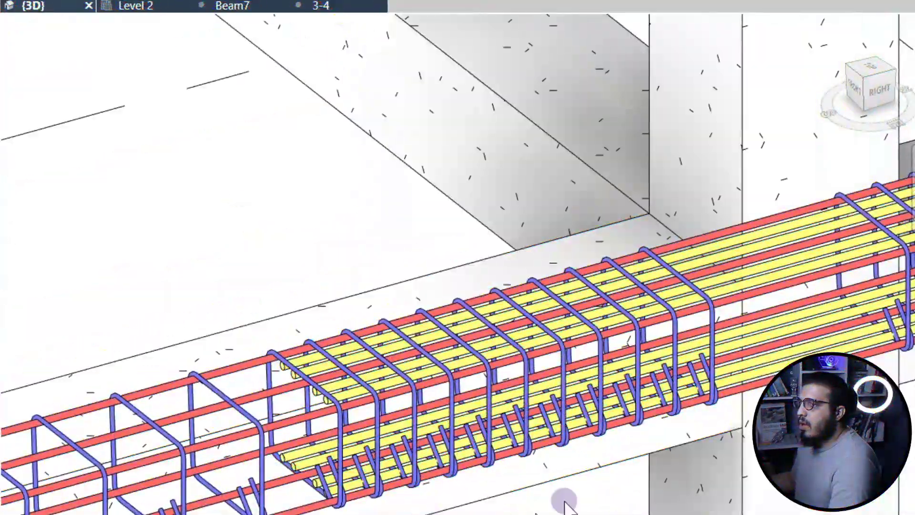
scroll(563, 500, down, 3)
middle_drag(573, 496, 158, 506)
scroll(565, 376, down, 3)
scroll(404, 323, up, 8)
middle_drag(412, 334, 408, 440)
scroll(428, 219, up, 3)
scroll(439, 233, down, 3)
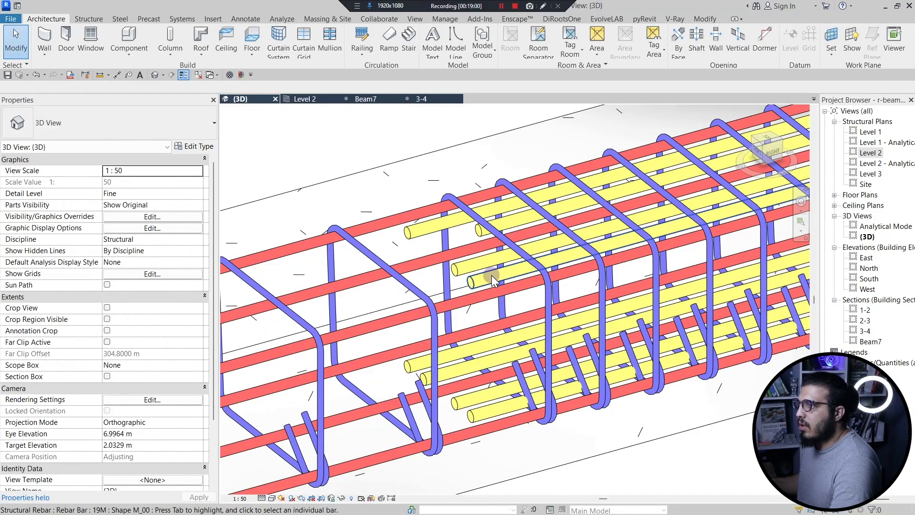
- Align the ends of the remaining additional 19M bars with the end of the adjusted bar in the 3D view
click(487, 275)
shift+middle_drag(487, 275, 491, 394)
scroll(491, 395, up, 5)
key(a)
key(l)
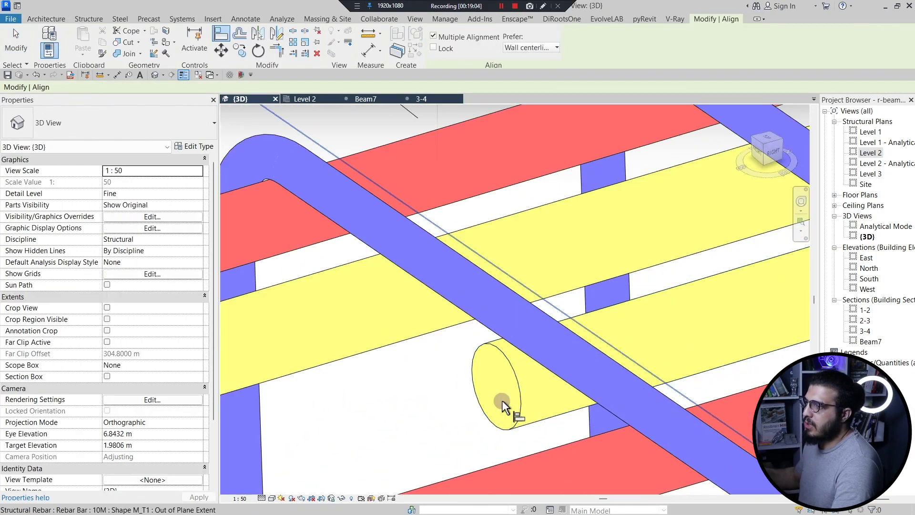
scroll(575, 344, down, 2)
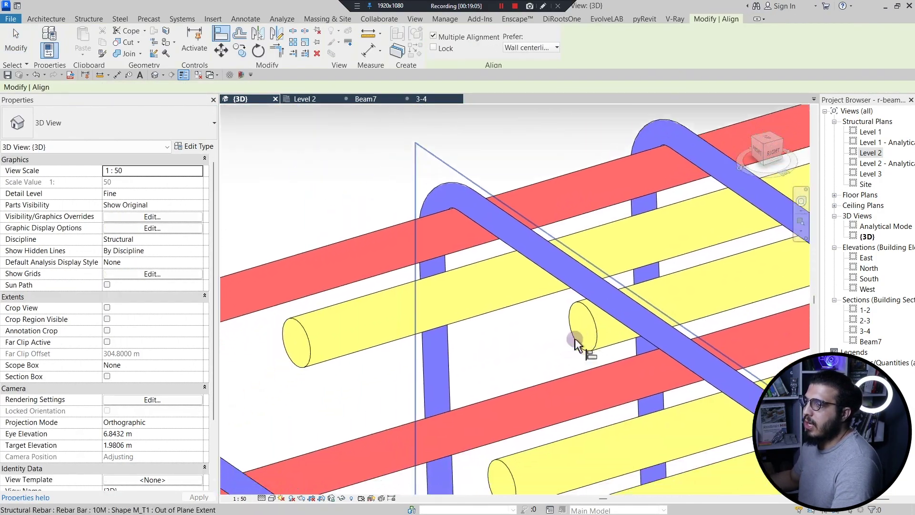
click(301, 344)
scroll(431, 333, up, 4)
middle_drag(446, 343, 478, 190)
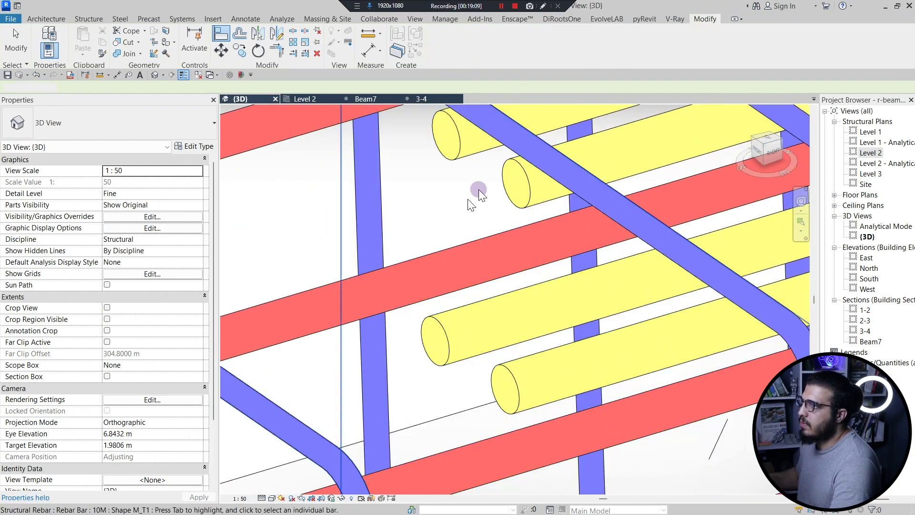
key(l)
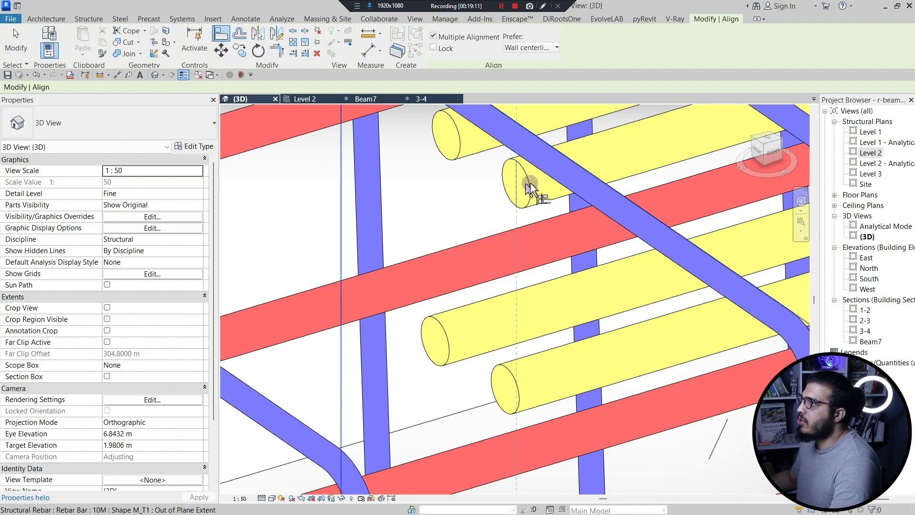
click(440, 345)
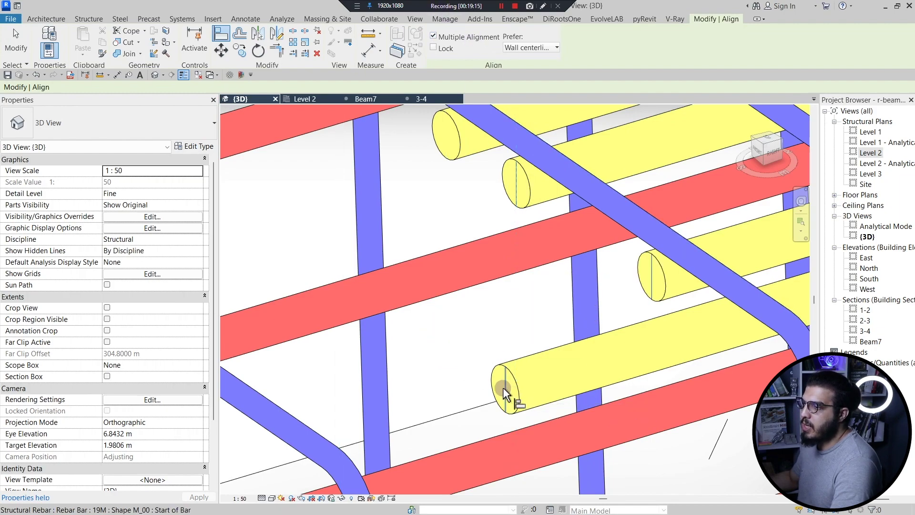
scroll(502, 387, down, 5)
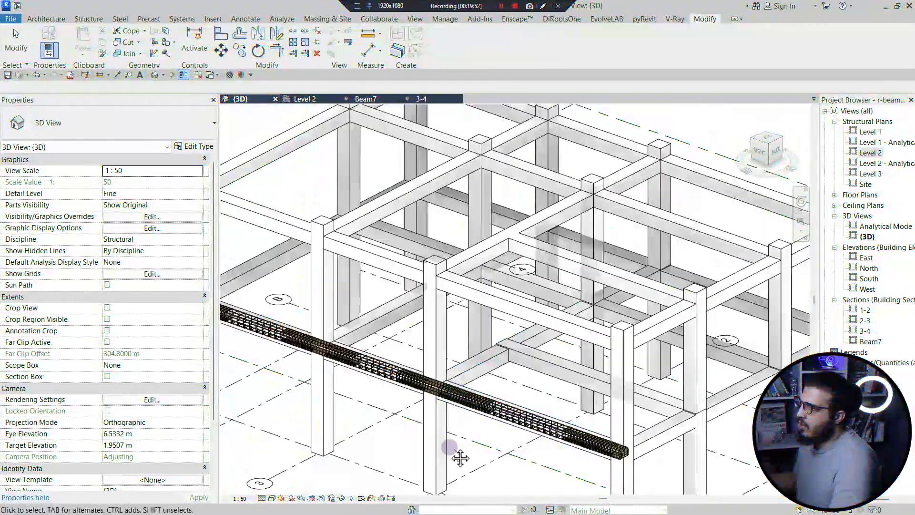
- Set the 3D view's model display style to Shaded in the graphic display options, keeping ambient shadows on
middle_drag(450, 447, 304, 306)
shift+middle_drag(370, 380, 472, 404)
middle_drag(340, 340, 502, 342)
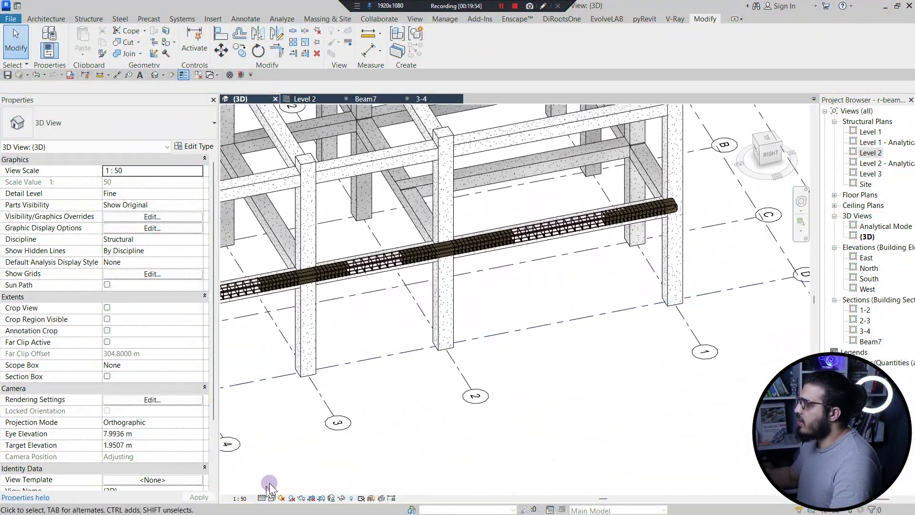
shift+middle_drag(269, 482, 334, 476)
click(271, 498)
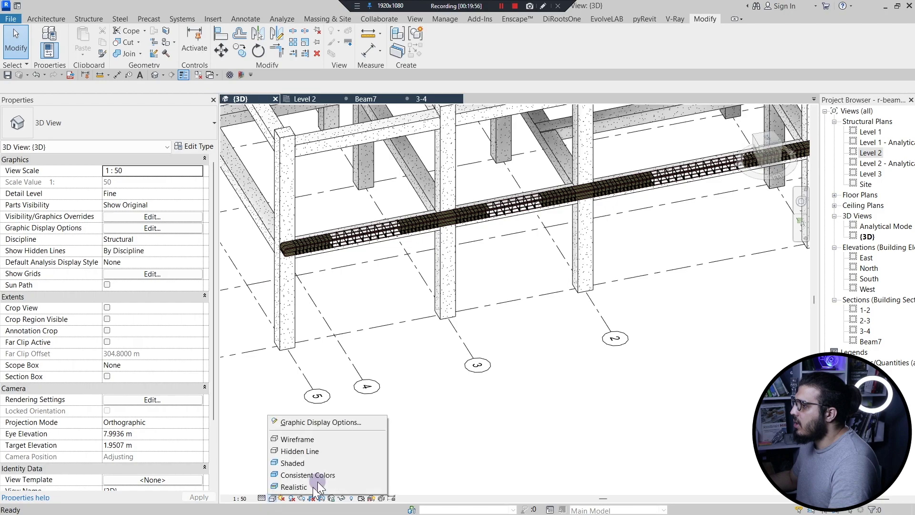
click(307, 424)
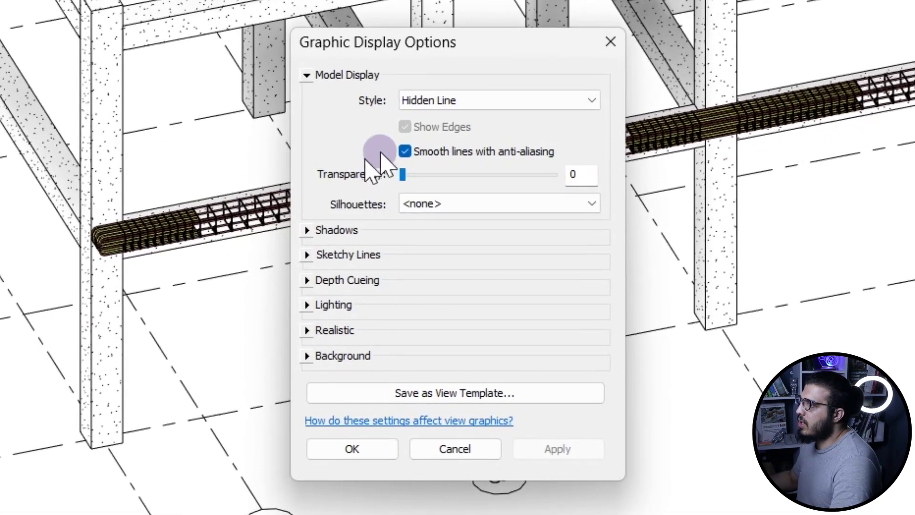
click(307, 230)
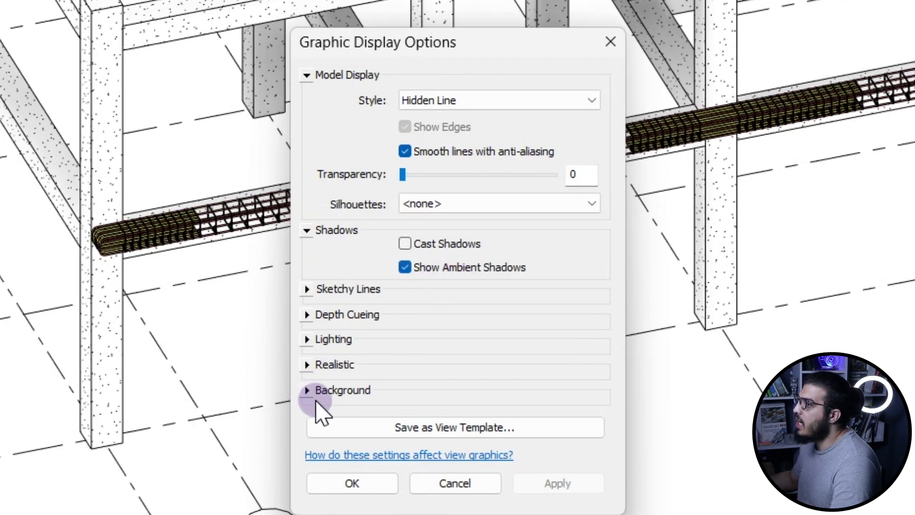
click(457, 100)
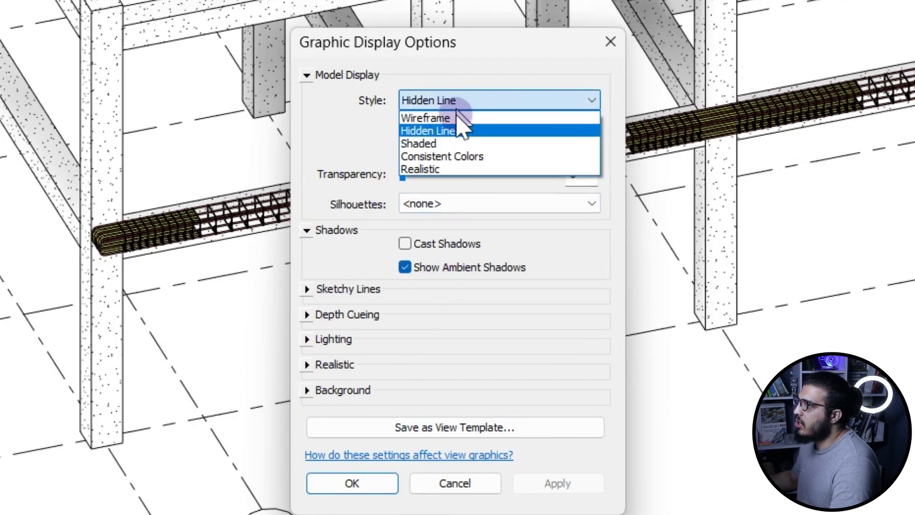
click(453, 144)
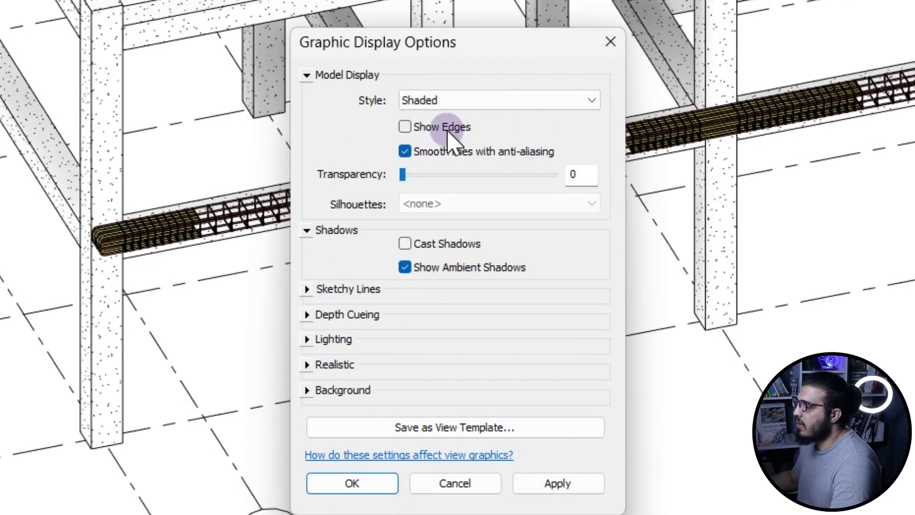
click(329, 480)
- Select the bottom and top 16M main bar sets of the beam and fit a selection box around them in 3D
scroll(301, 237, up, 7)
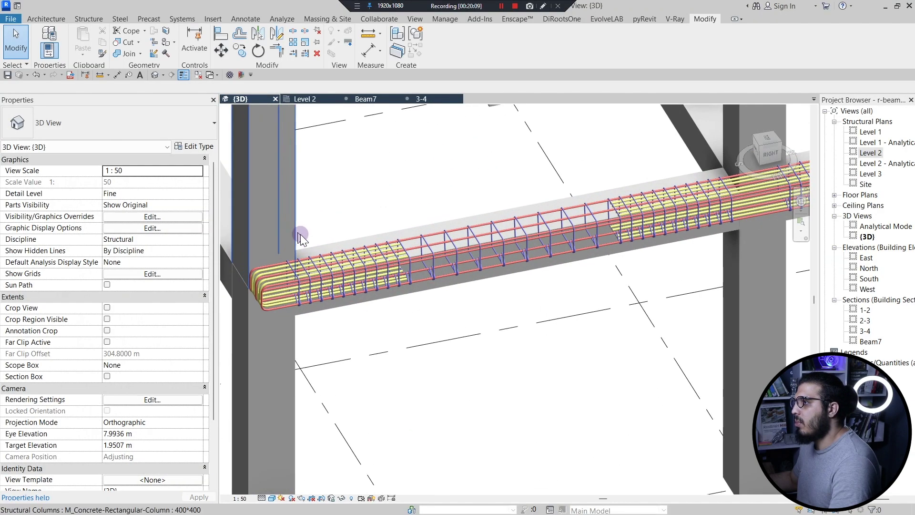
scroll(476, 403, down, 3)
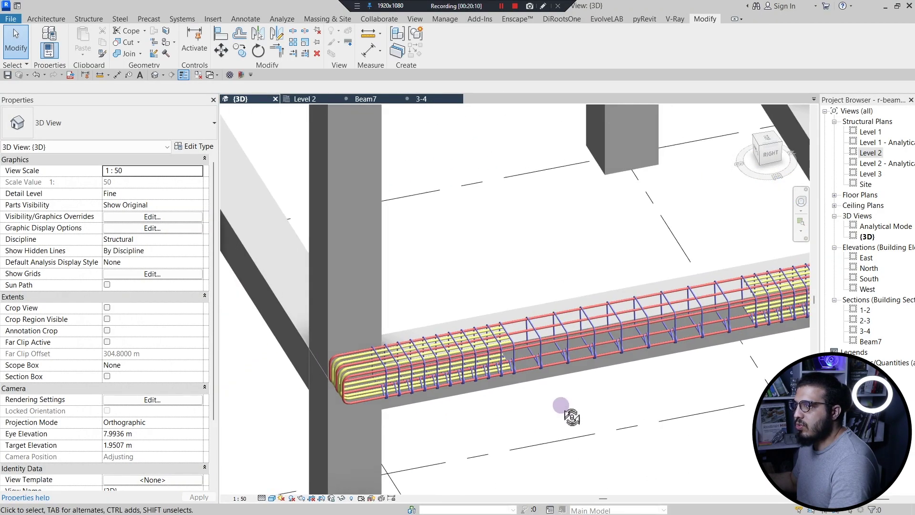
shift+middle_drag(571, 418, 491, 385)
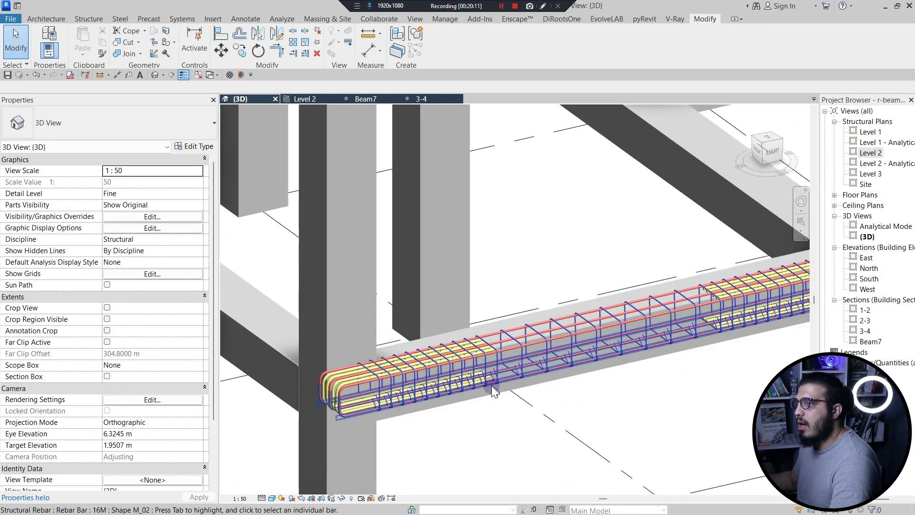
click(491, 394)
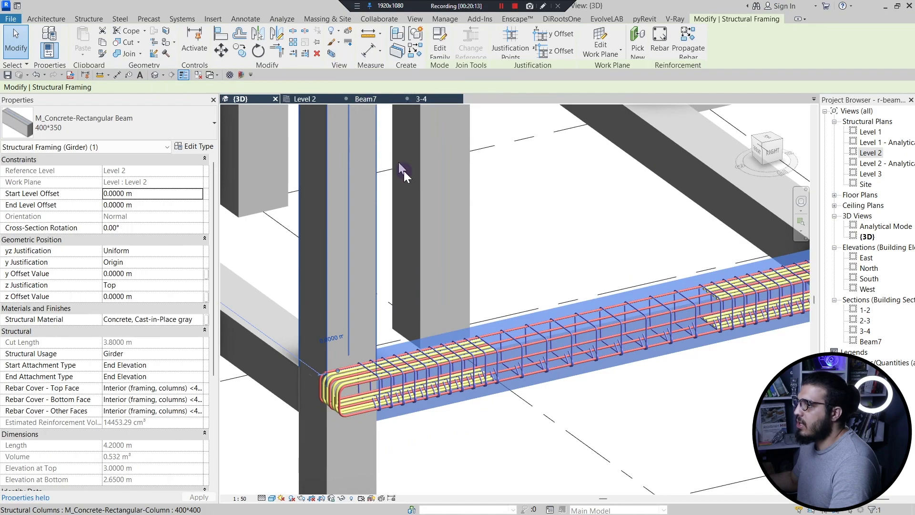
scroll(508, 298, down, 5)
shift+middle_drag(508, 298, 520, 317)
scroll(556, 285, up, 5)
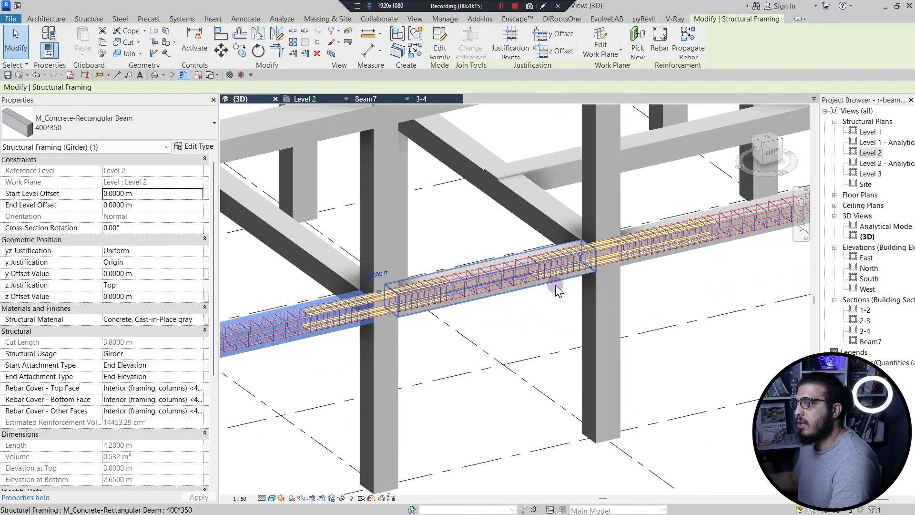
scroll(556, 286, up, 5)
key(Escape)
click(497, 284)
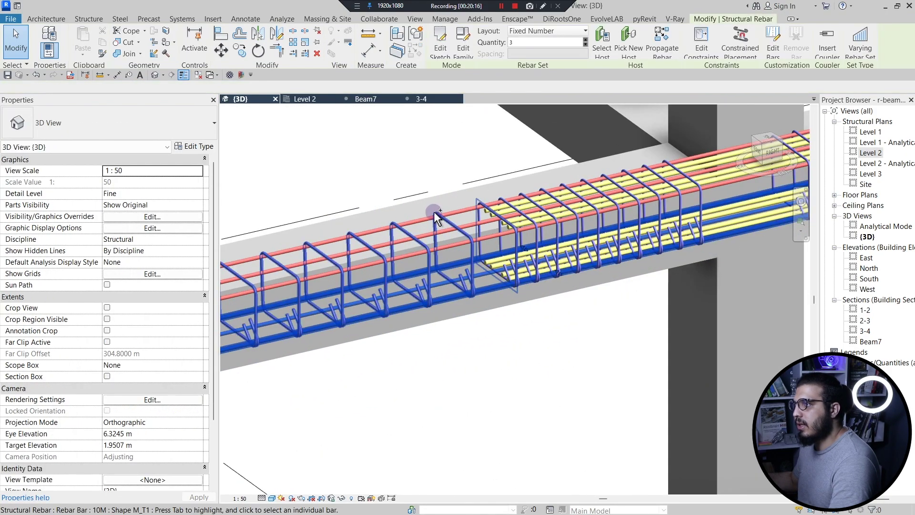
ctrl+click(424, 215)
click(332, 53)
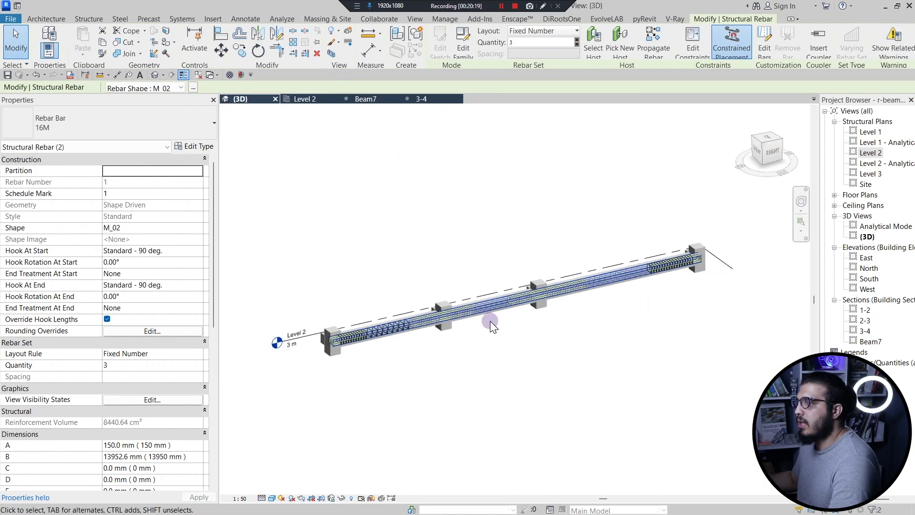
- Inspect the colour-coded main bars, stirrups and additional bars along the beam and at its end column in 3D
click(491, 322)
scroll(355, 343, up, 4)
middle_drag(652, 343, 446, 418)
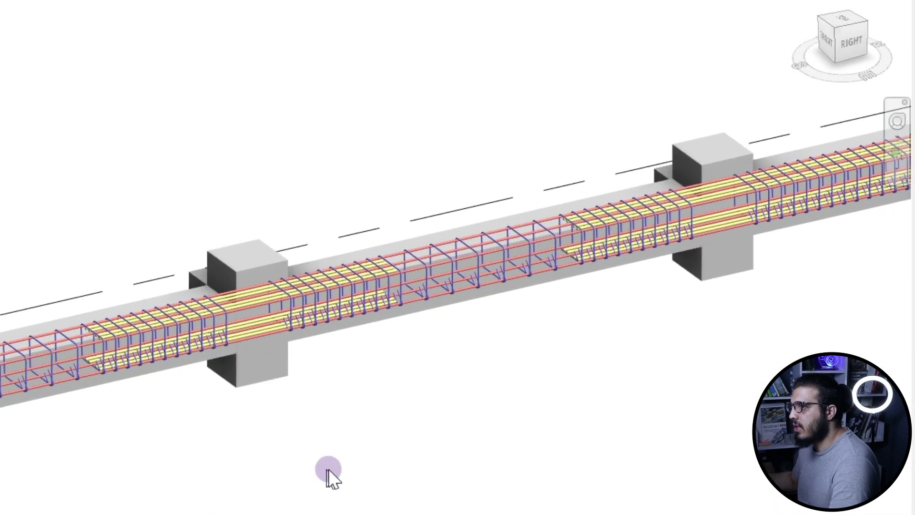
scroll(287, 476, down, 3)
scroll(251, 384, up, 8)
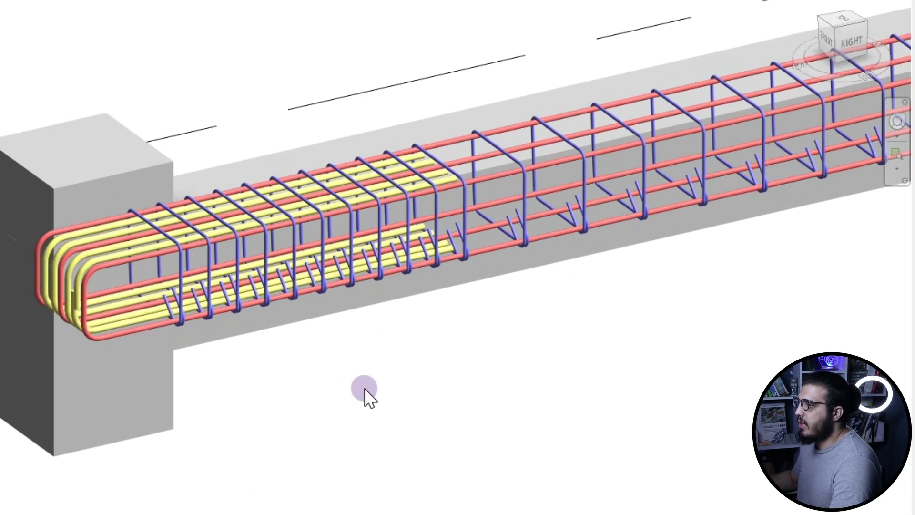
scroll(364, 388, down, 5)
- In the Beam7 section, place a multi-rebar annotation on the 10M stirrup set between grids 5 and 4, with its tag above the beam
click(367, 99)
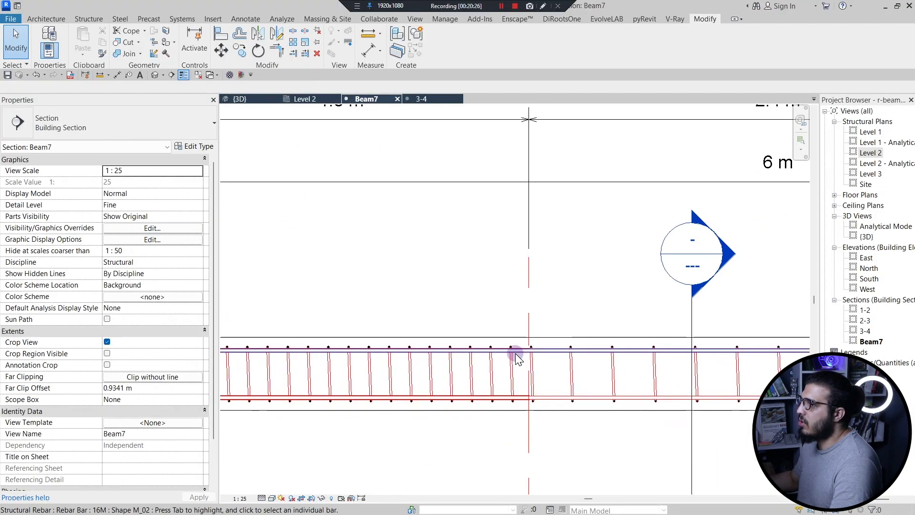
scroll(518, 359, down, 5)
scroll(468, 336, up, 4)
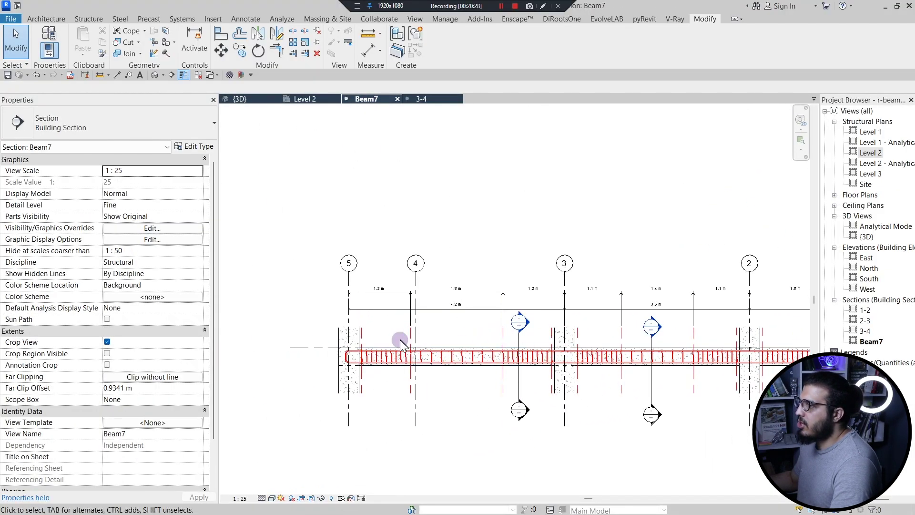
scroll(400, 343, up, 4)
click(245, 19)
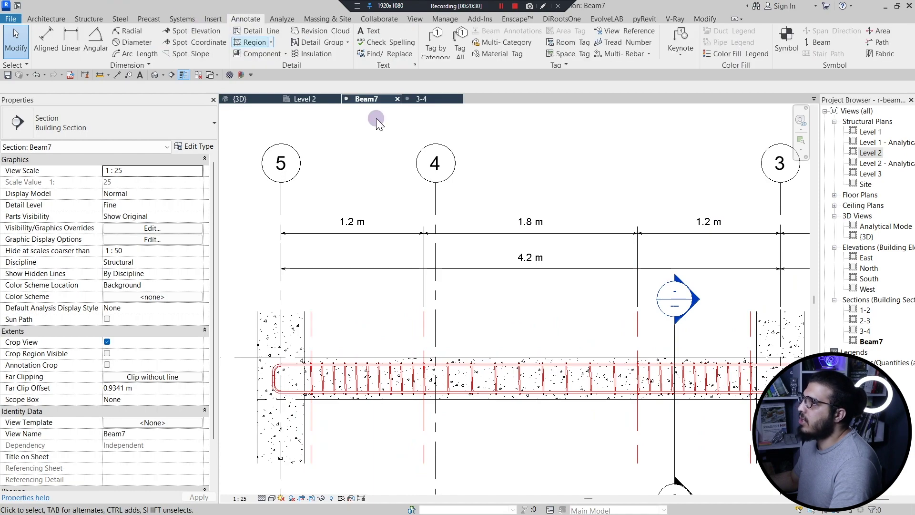
click(648, 54)
click(639, 94)
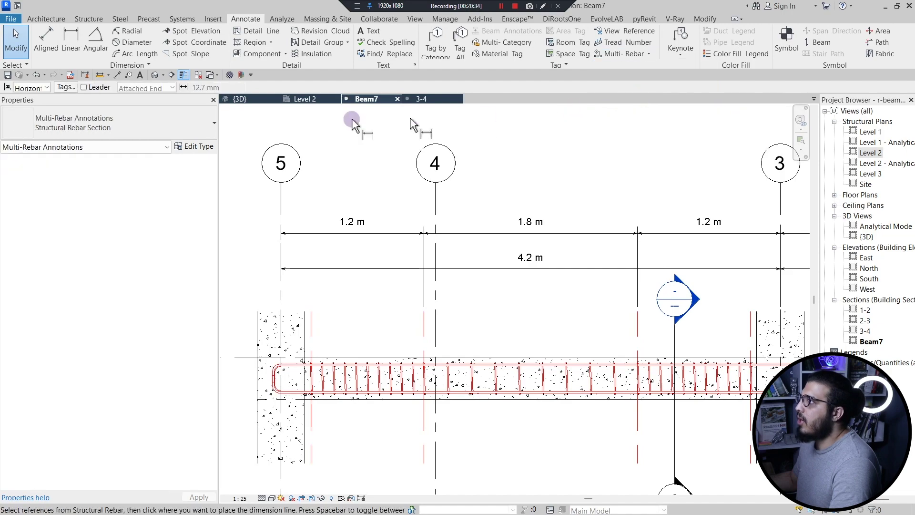
scroll(385, 322, up, 2)
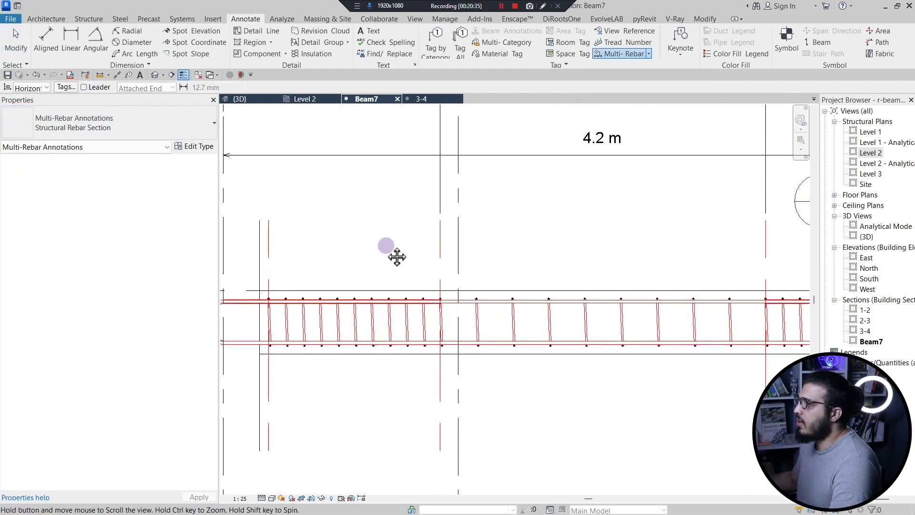
click(382, 317)
scroll(382, 261, up, 2)
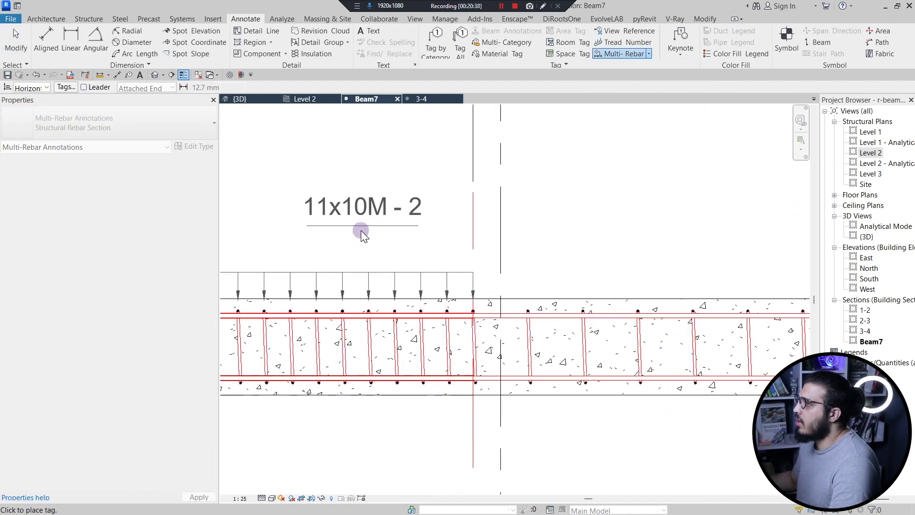
click(362, 230)
- Add multi-rebar annotations above the beam for the mid-span 10M stirrup set and the next set, ending at grid 3's column
scroll(388, 292, down, 2)
click(443, 304)
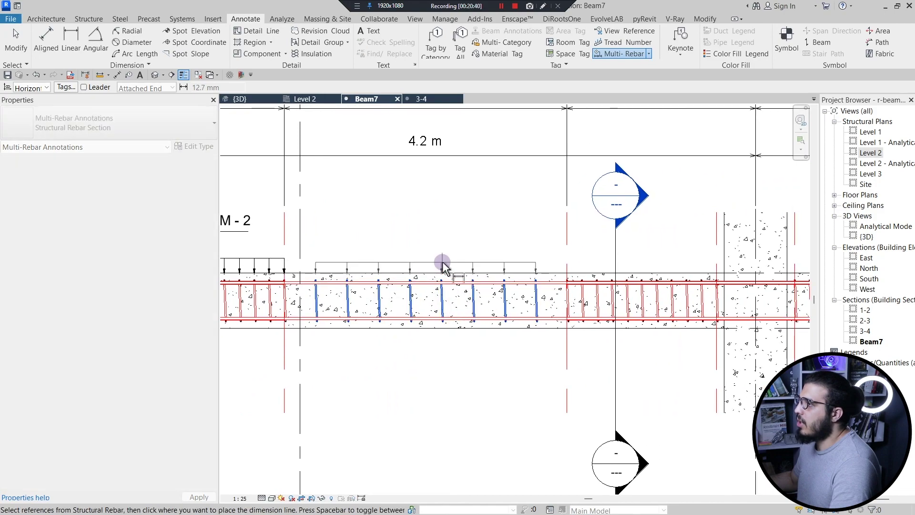
middle_drag(441, 235, 259, 226)
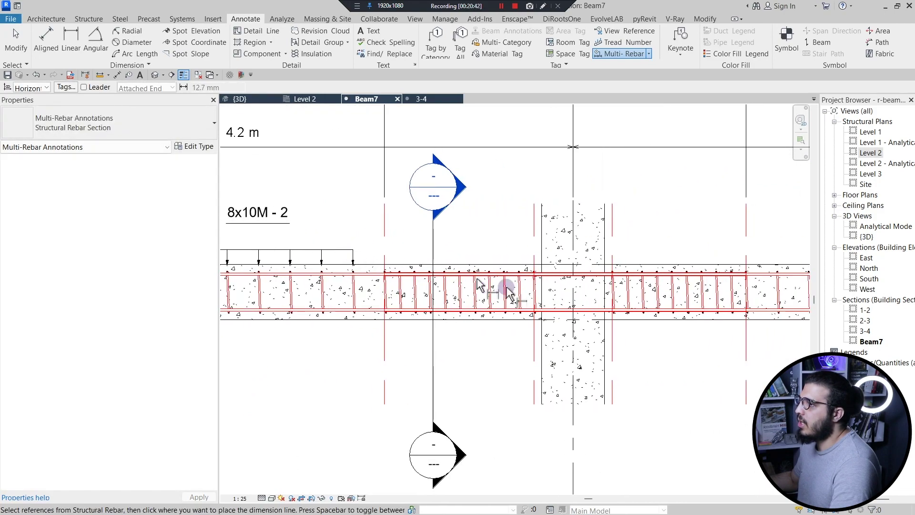
click(509, 294)
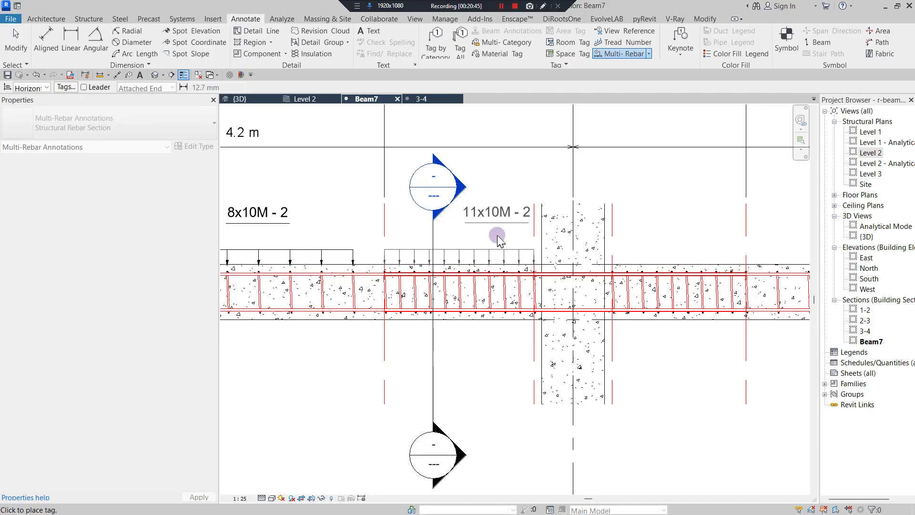